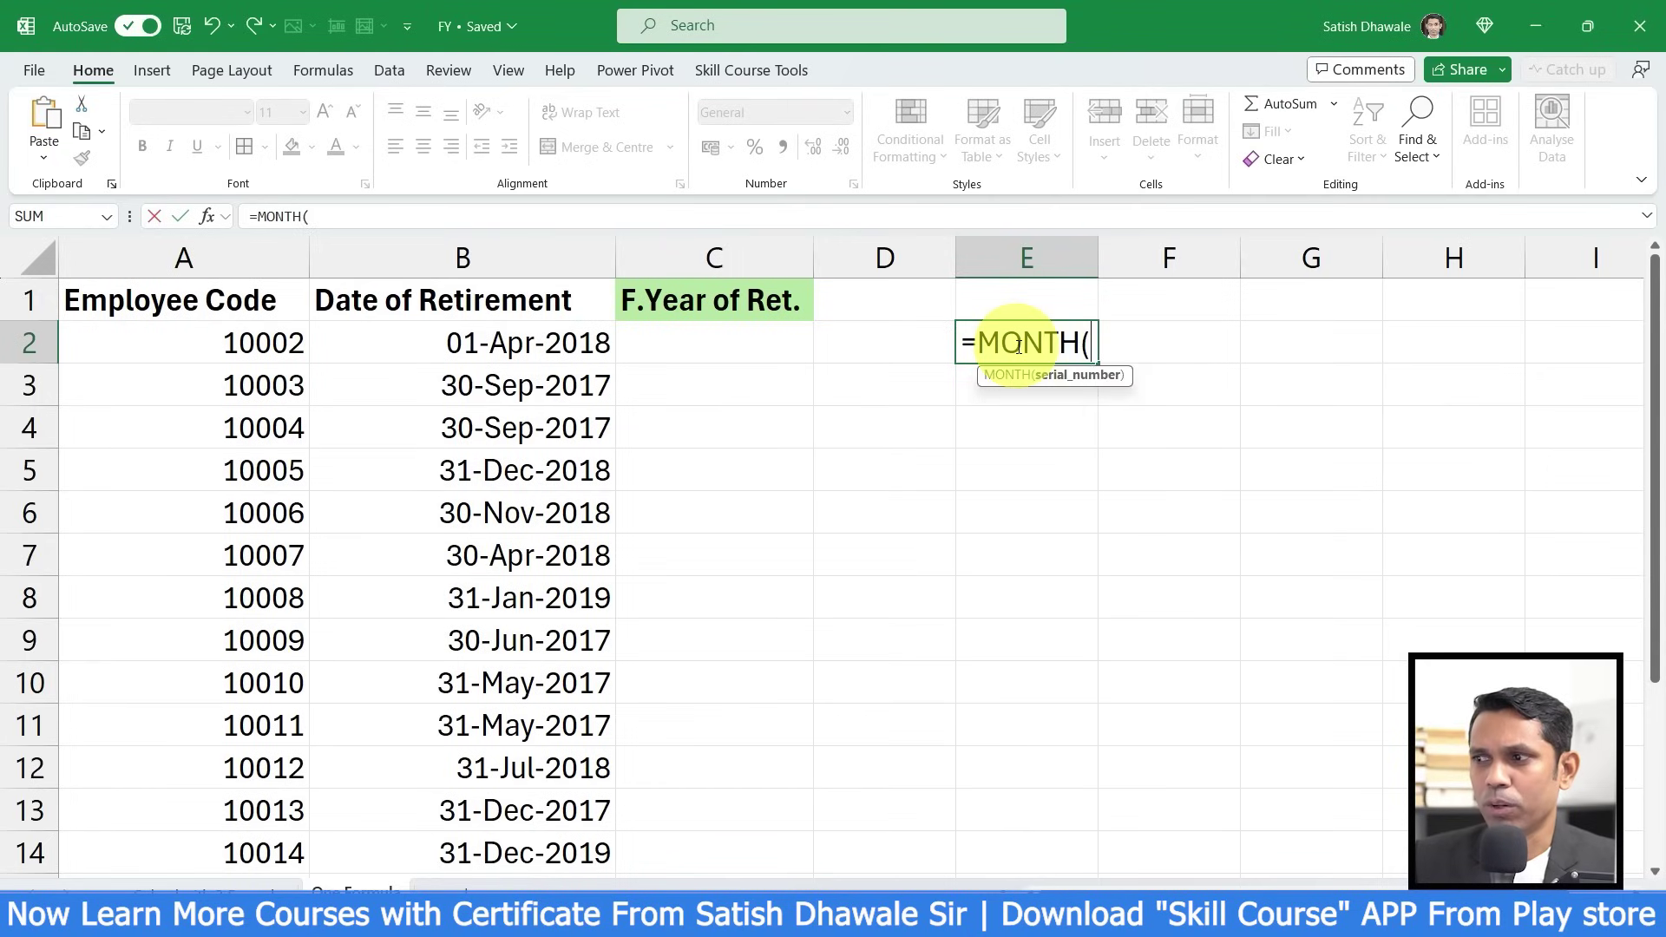
- Complete the MONTH formula in E2 with the retirement date in B2 as its argument
{"action": "left_click", "coordinate": [529, 348]}
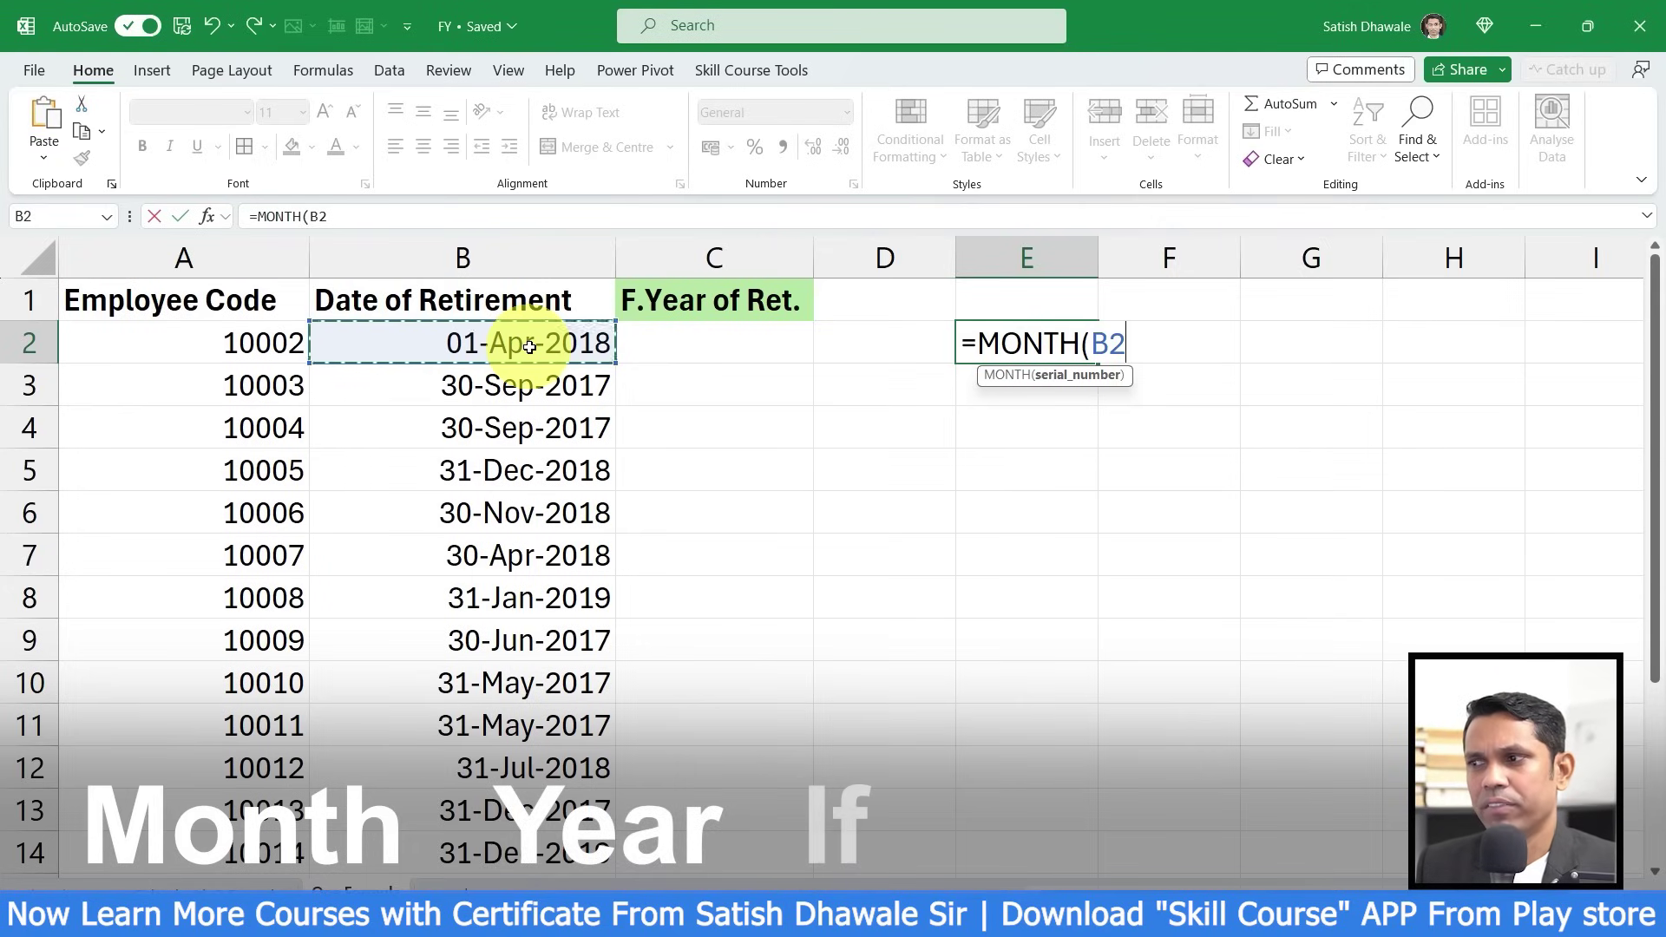
{"action": "type", "text": ")"}
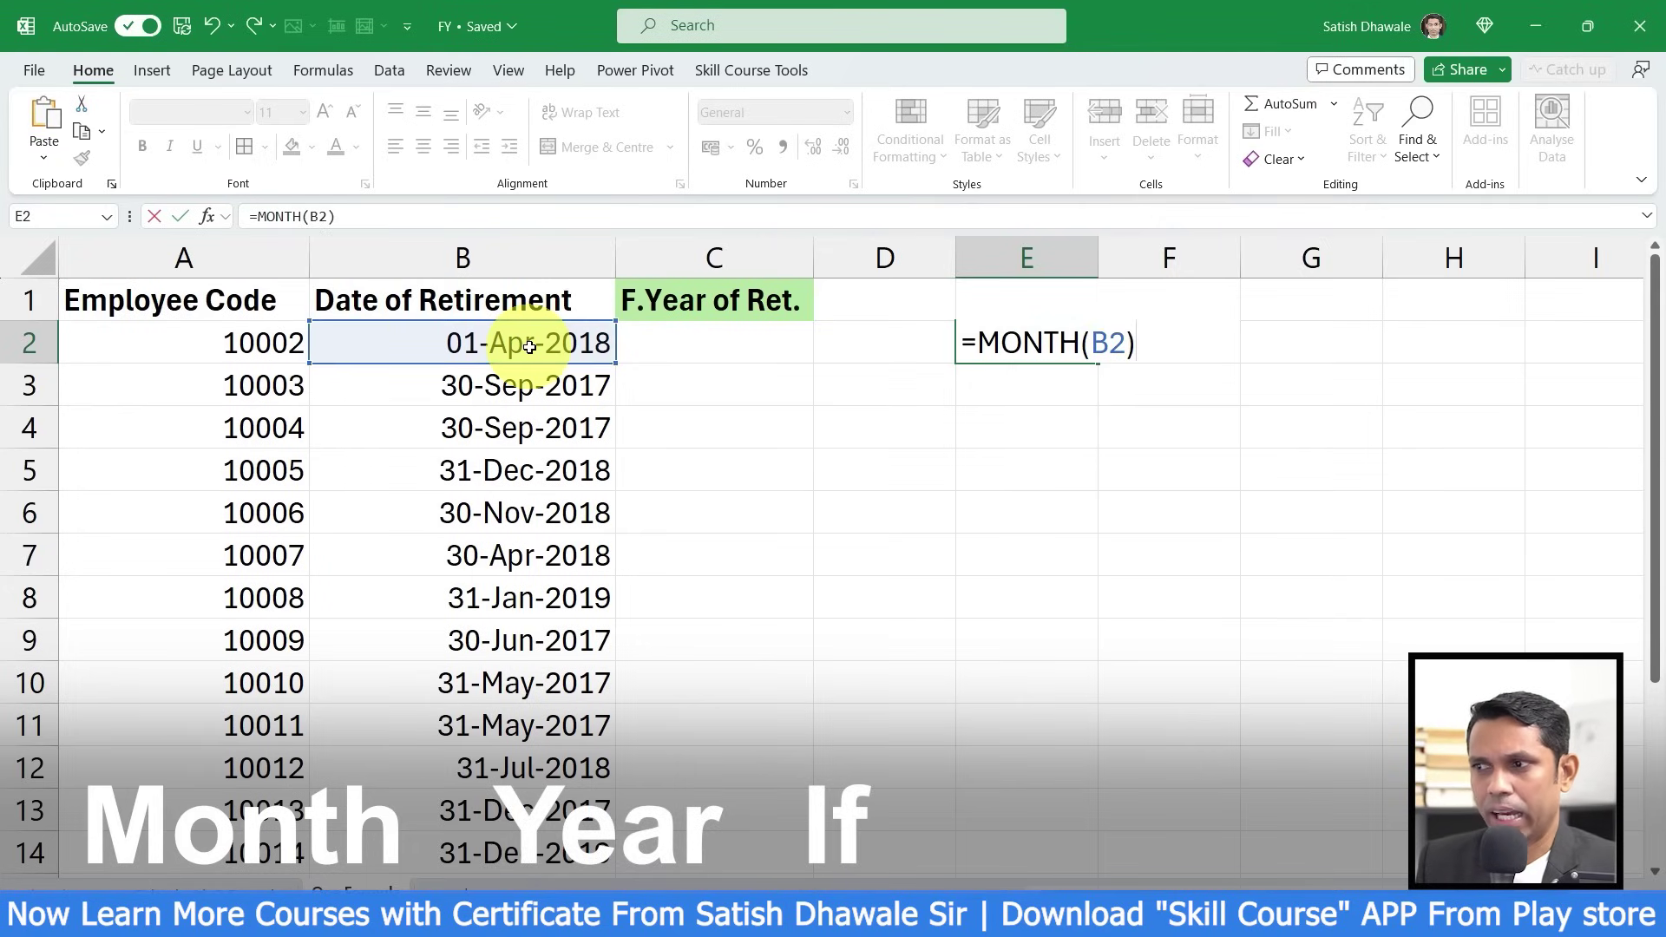
{"action": "key", "text": "Return"}
{"action": "key", "text": "Up"}
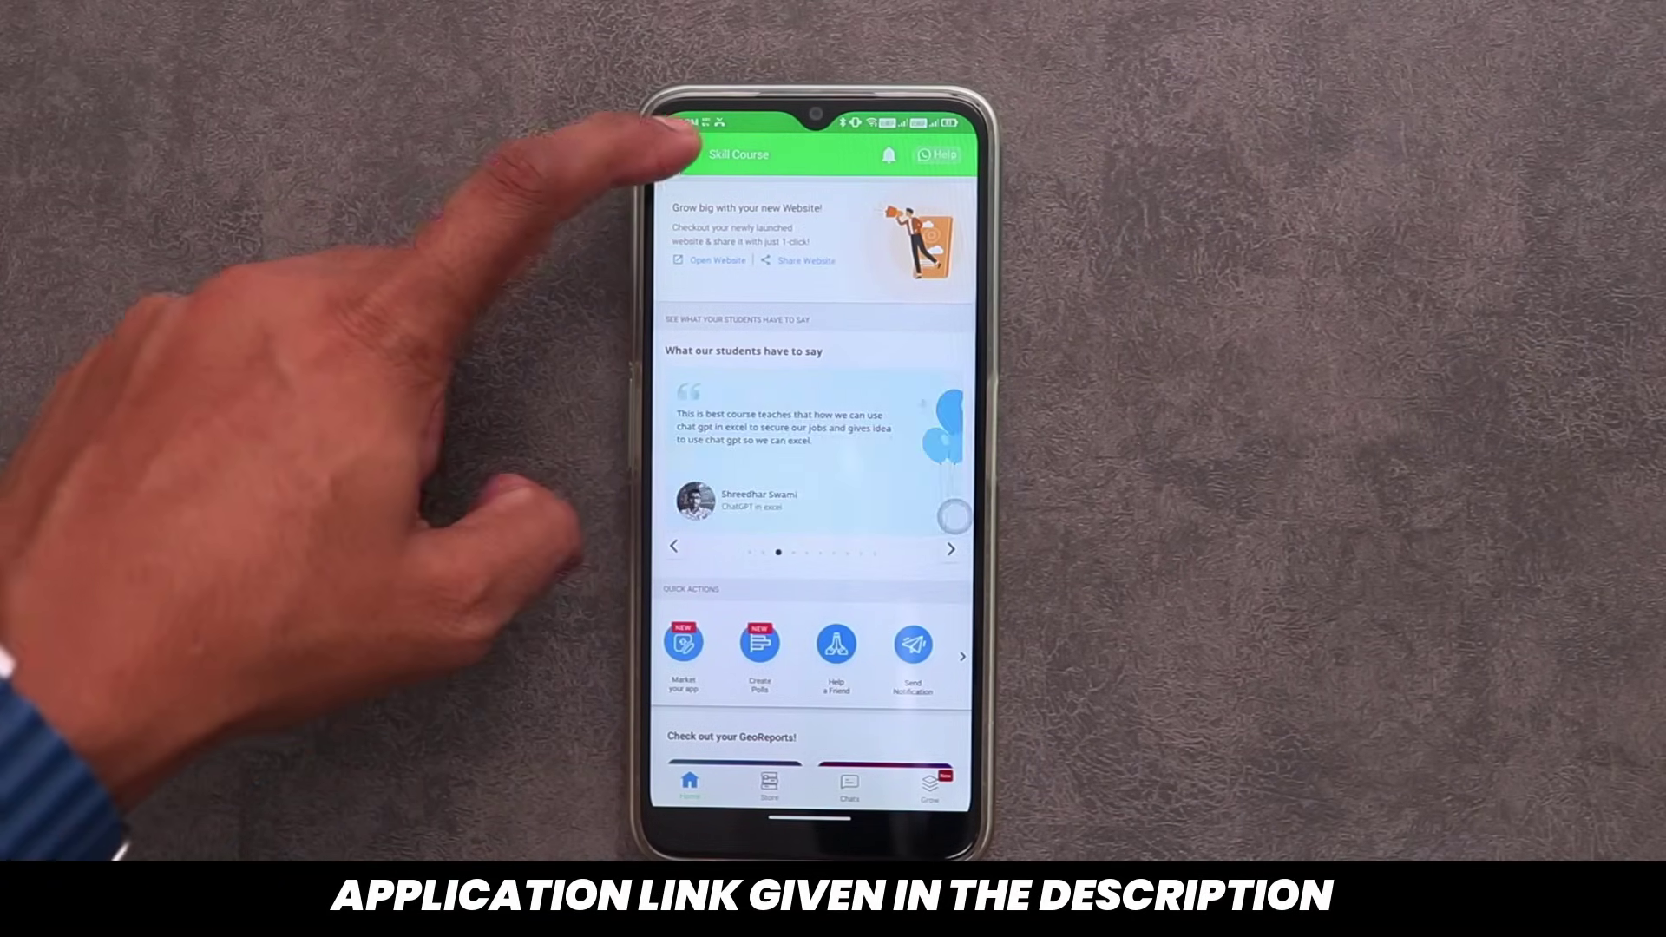
{"action": "left_click", "coordinate": [675, 154]}
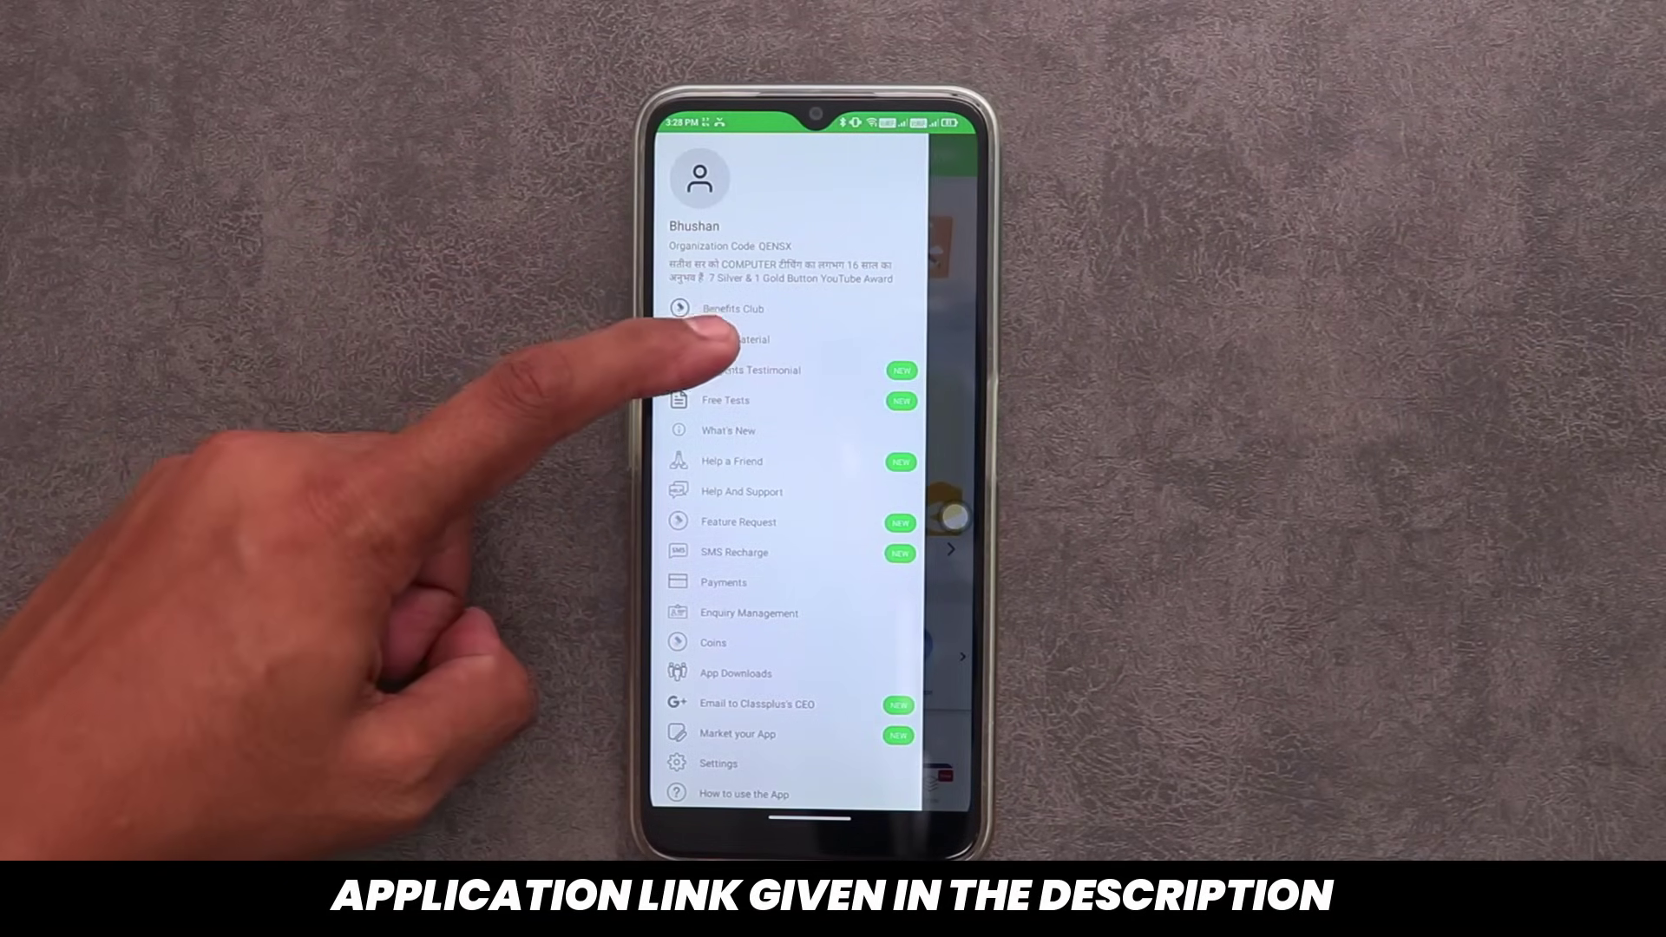
{"action": "left_click", "coordinate": [708, 339]}
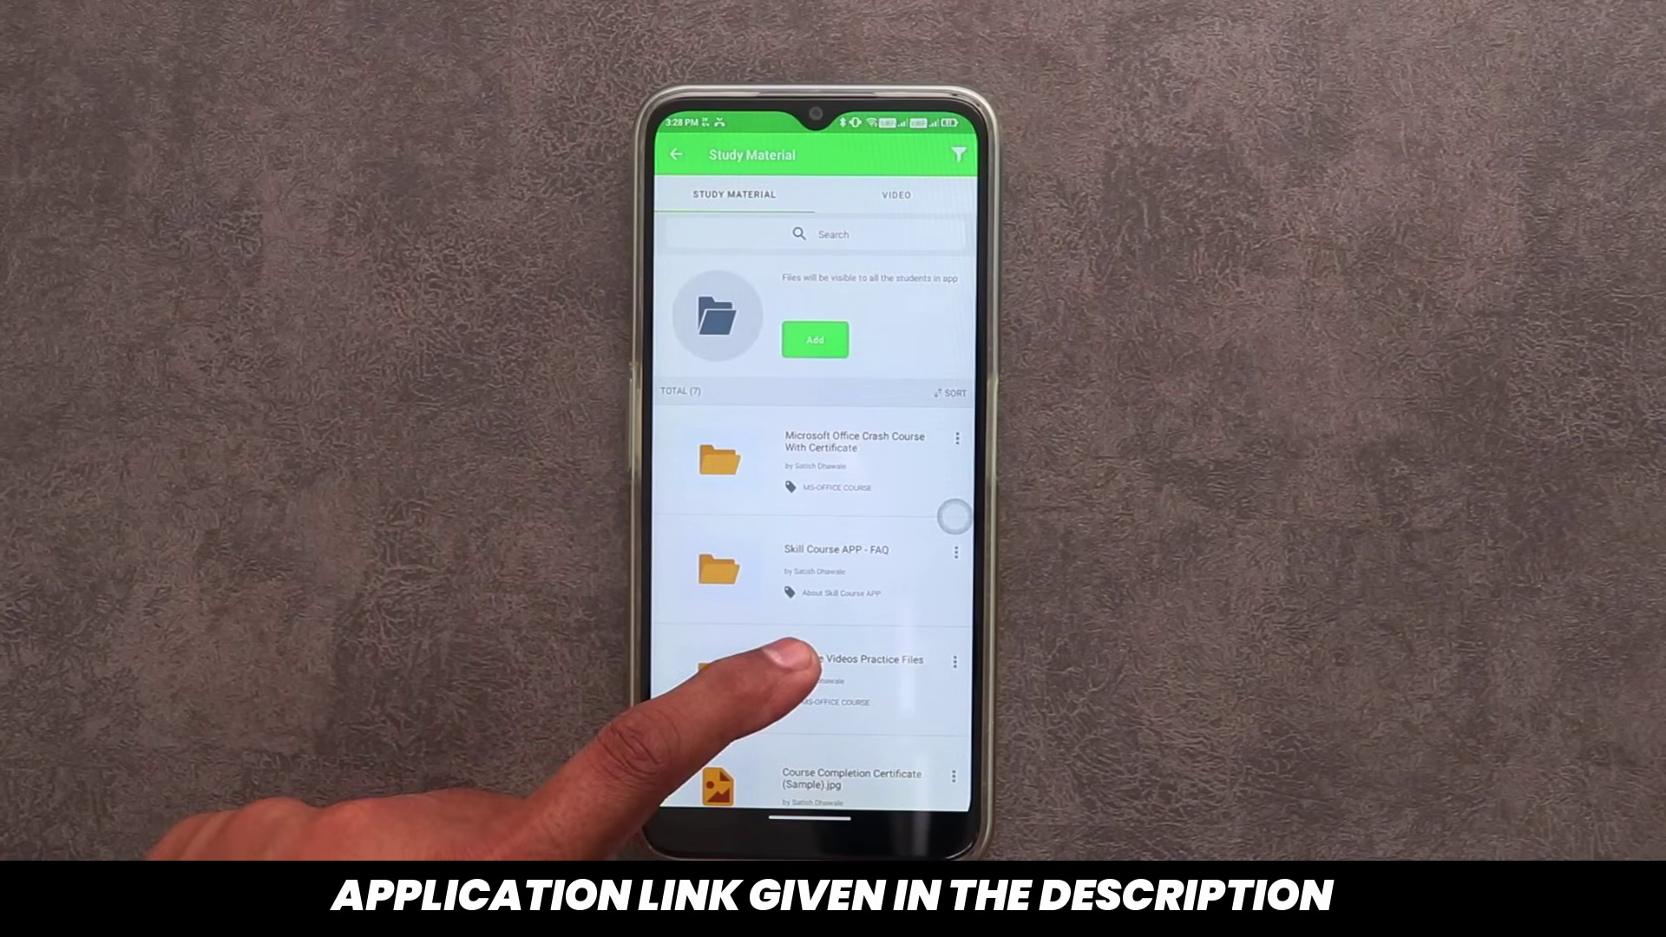
{"action": "left_click", "coordinate": [785, 664]}
{"action": "left_click_drag", "start_coordinate": [708, 633], "coordinate": [707, 495]}
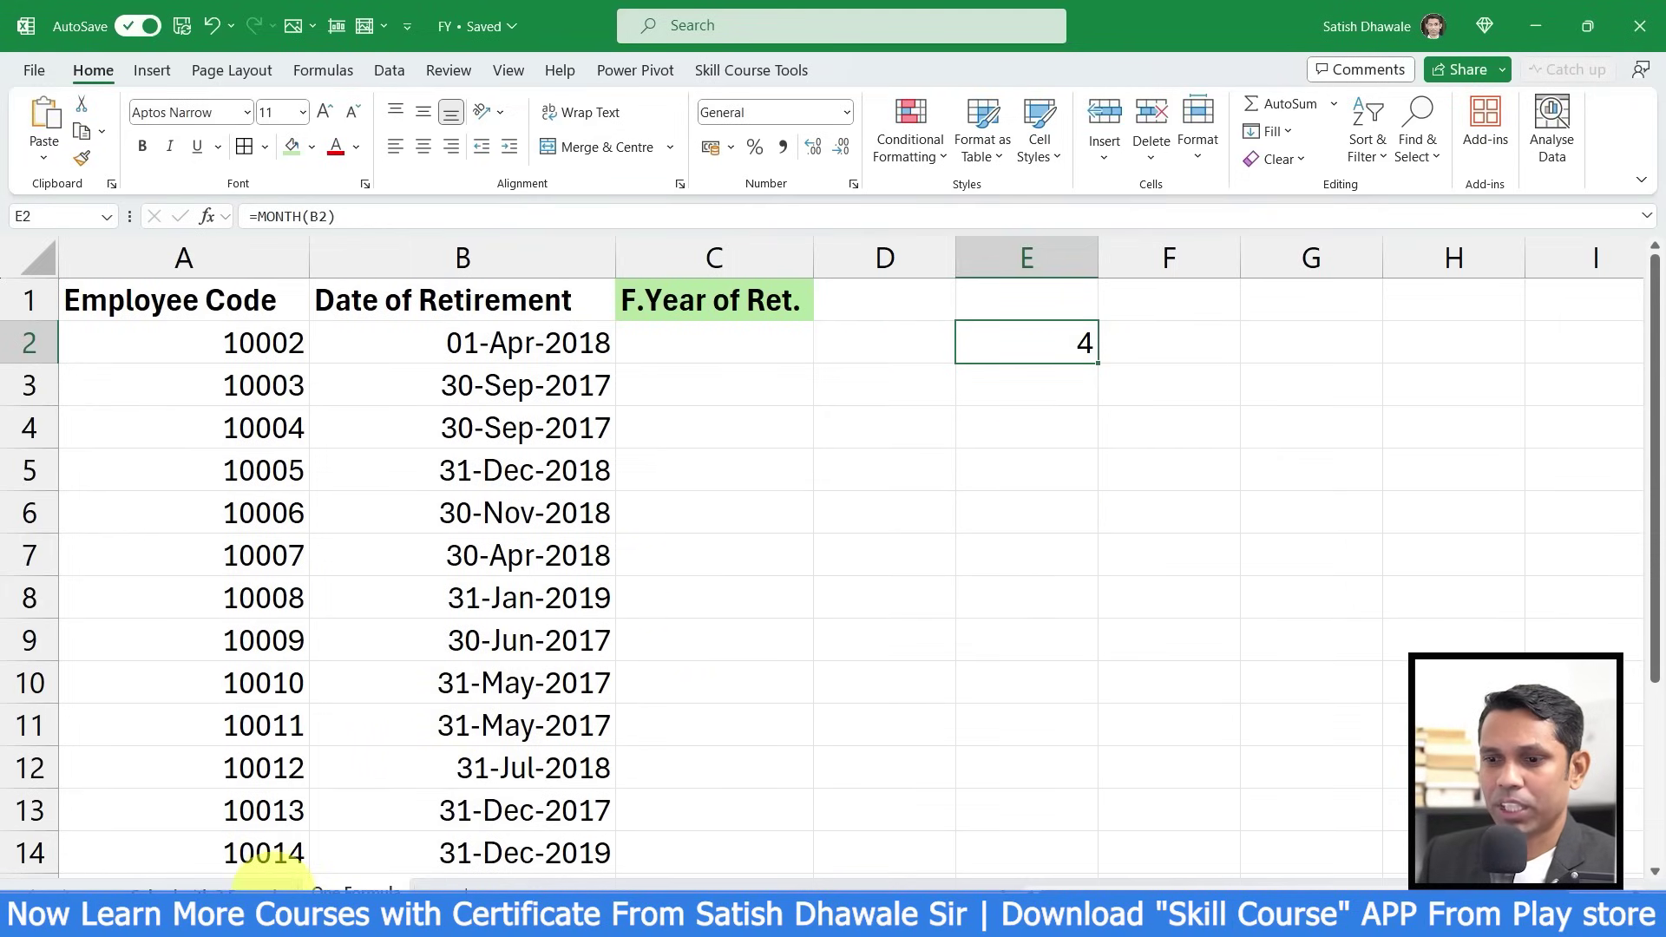
{"action": "left_click", "coordinate": [252, 892]}
{"action": "left_click_drag", "start_coordinate": [431, 338], "coordinate": [855, 811]}
{"action": "left_click", "coordinate": [369, 892]}
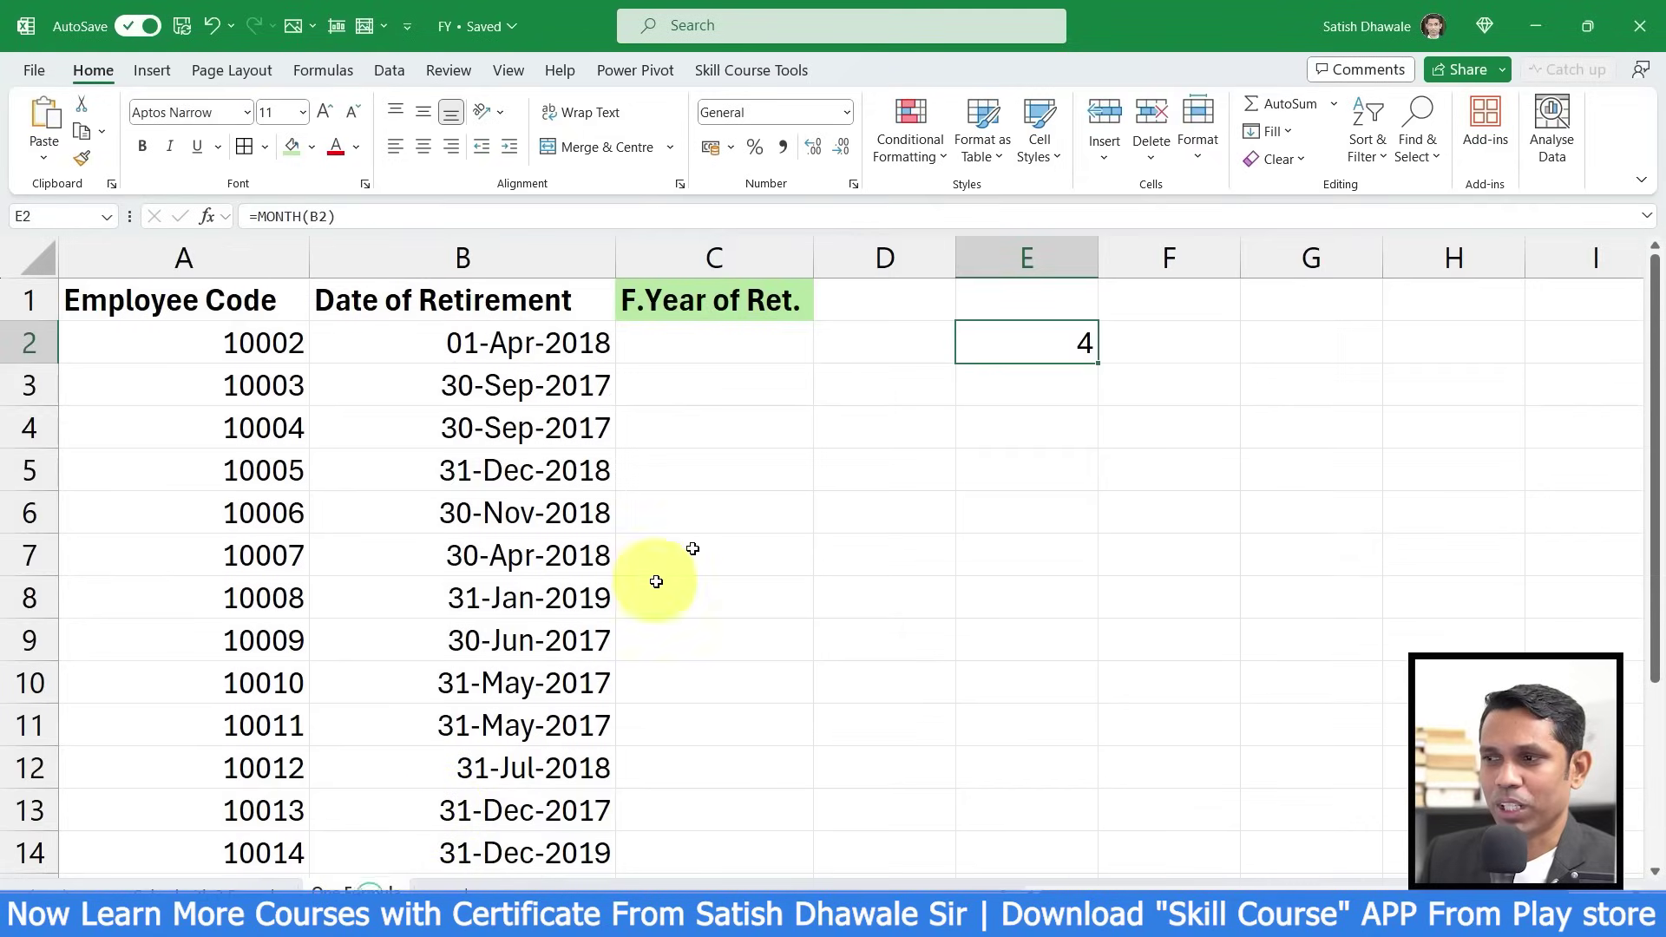
- Re-enter the formula =MONTH(B2) in cell E2 to extract the month of the first retirement date
{"action": "double_click", "coordinate": [1048, 343]}
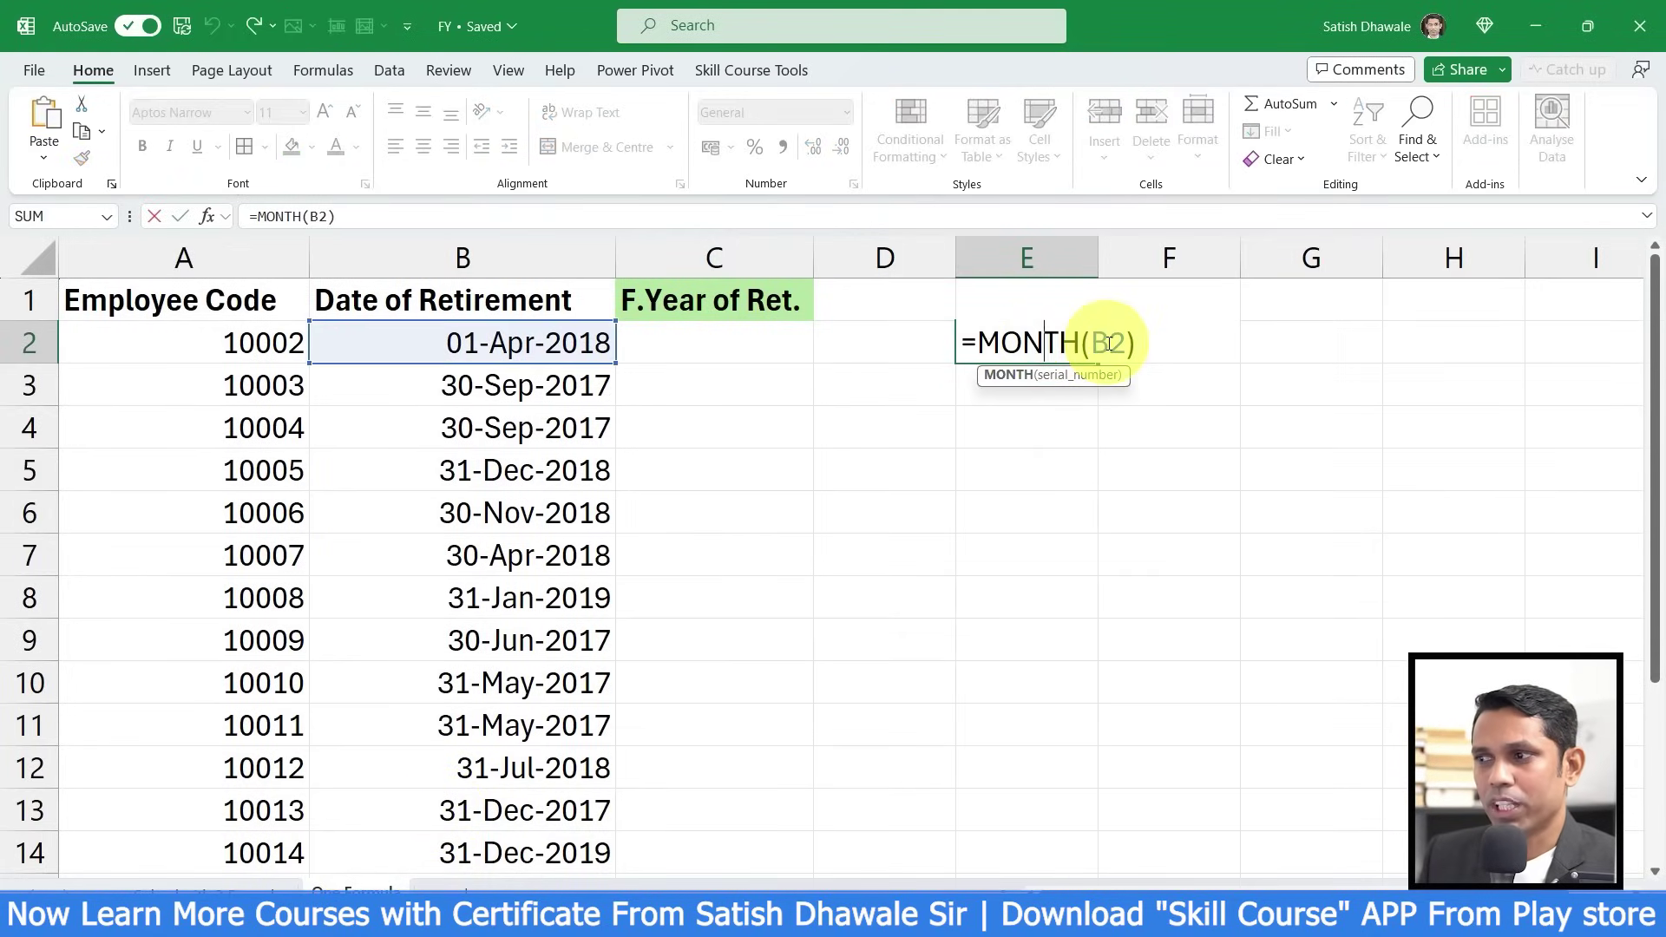
{"action": "key", "text": "Escape"}
{"action": "type", "text": "=M"}
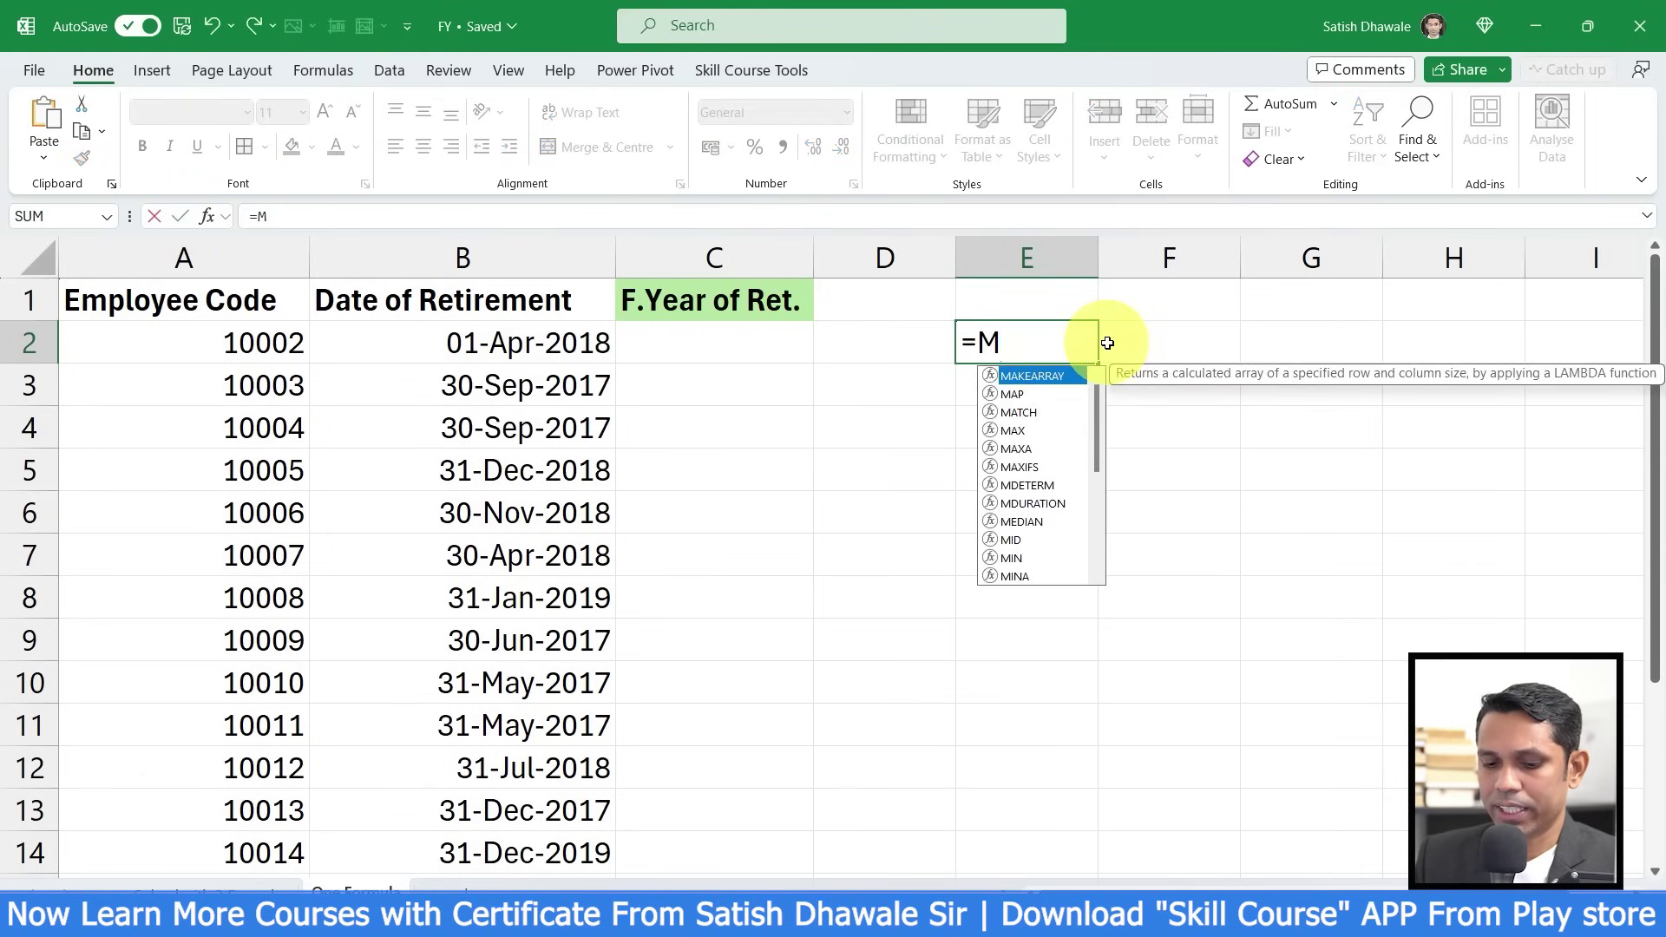
{"action": "type", "text": "ONTH("}
{"action": "left_click", "coordinate": [539, 348]}
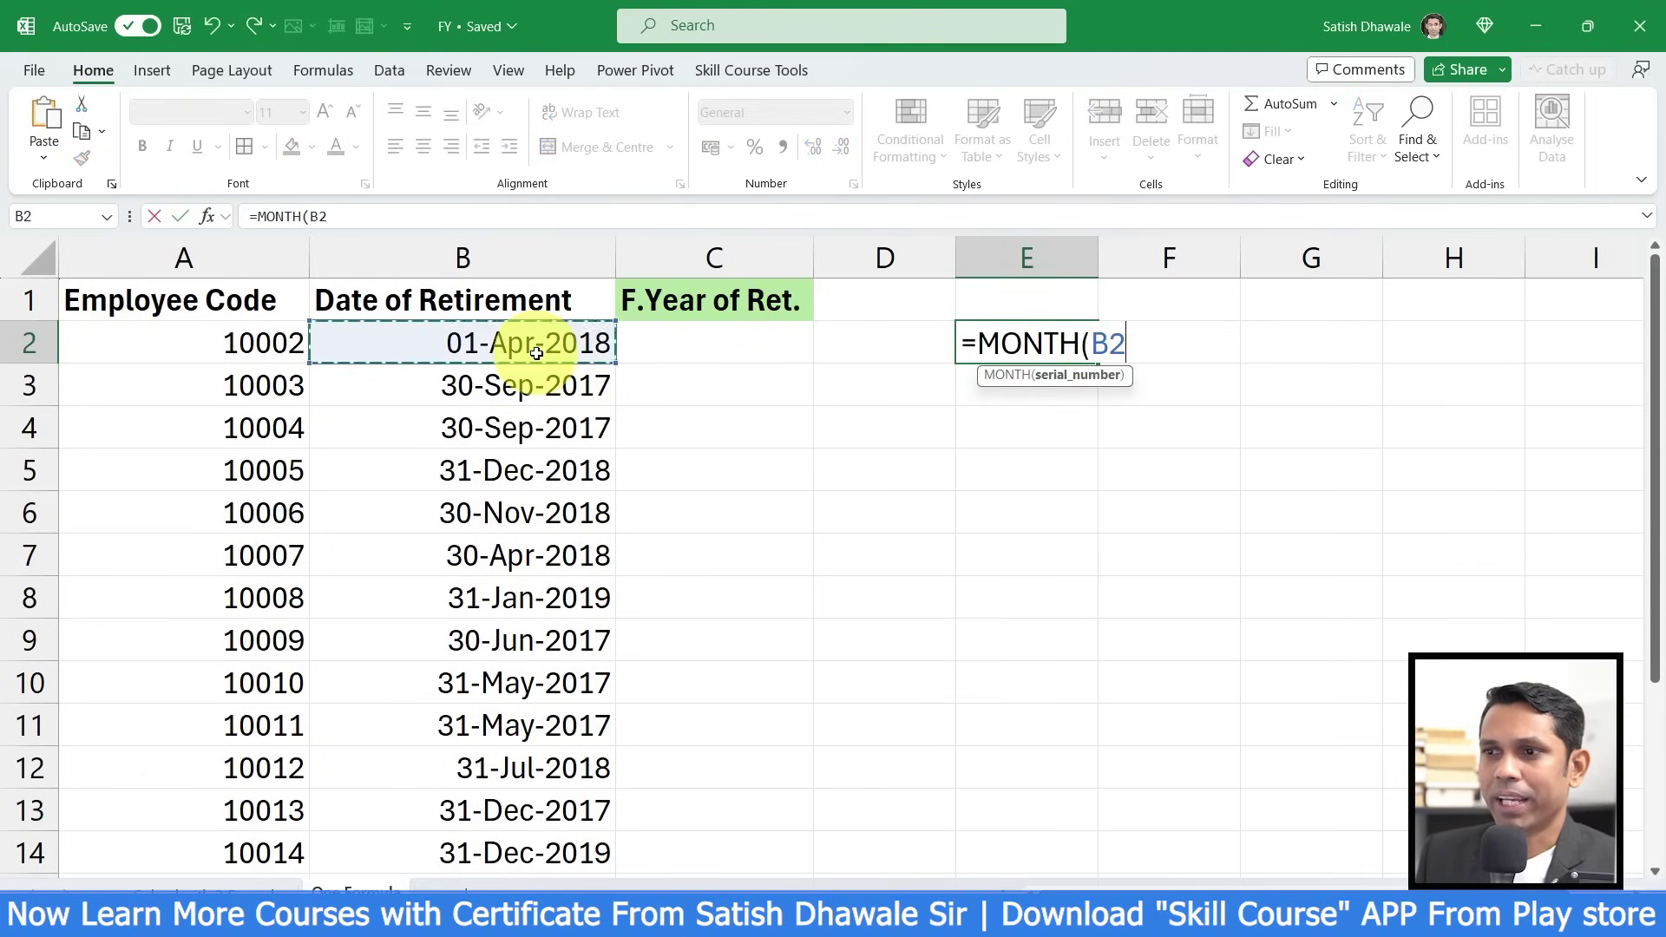
{"action": "key", "text": "Return"}
{"action": "left_click", "coordinate": [985, 334]}
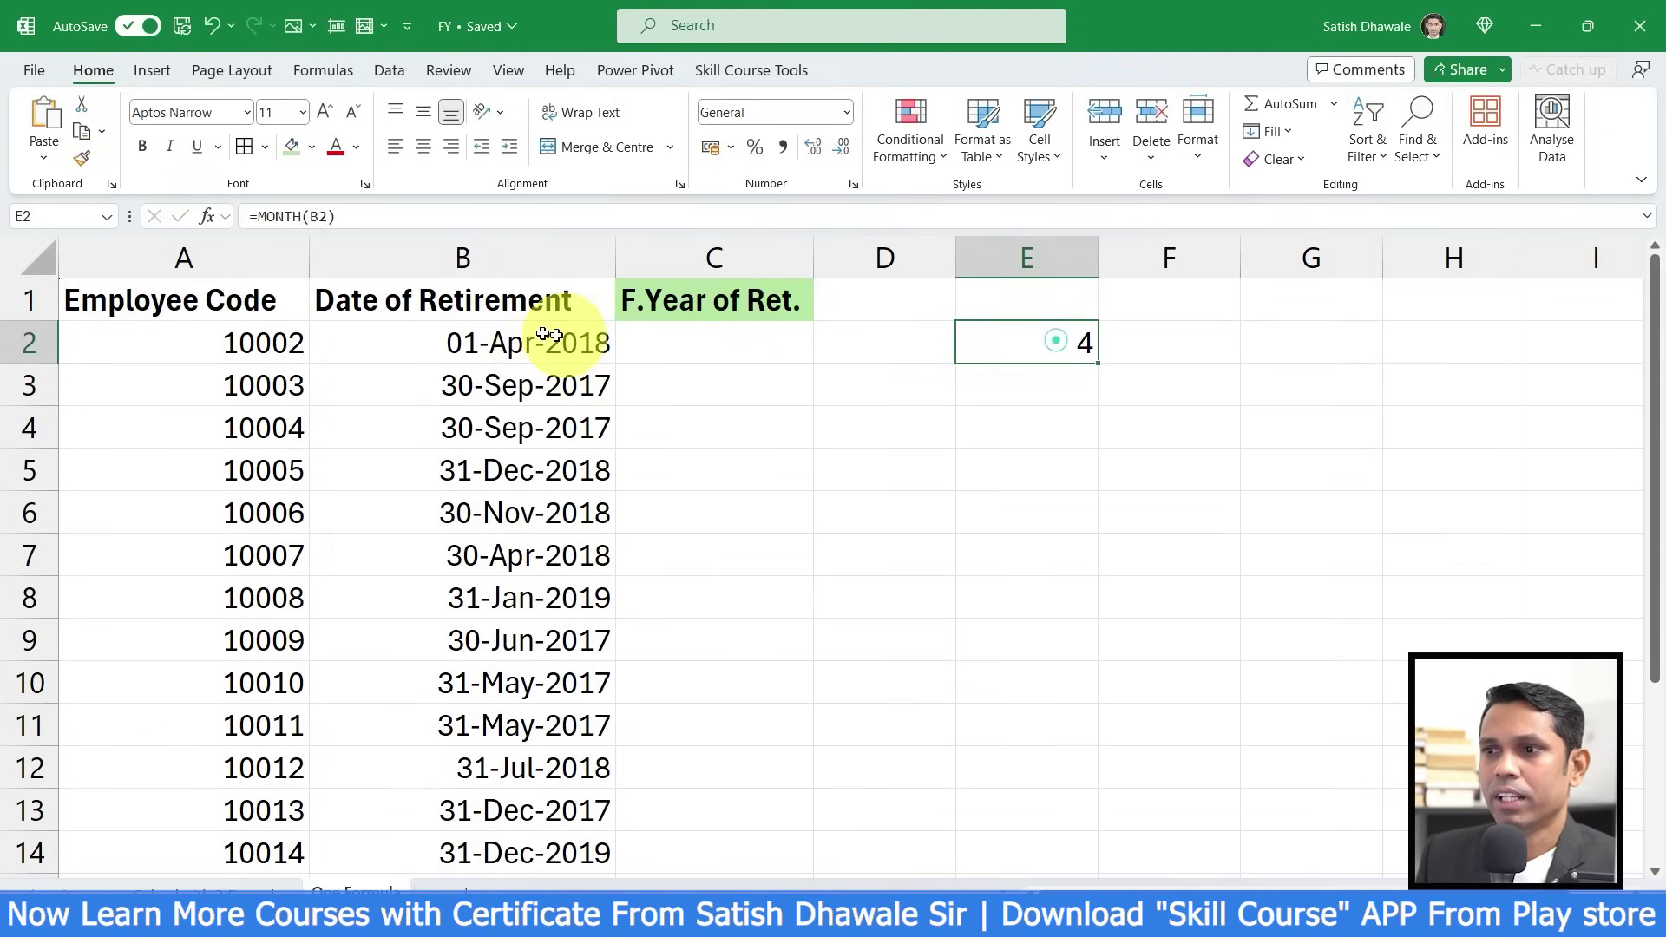
{"action": "left_click", "coordinate": [522, 349]}
{"action": "key", "text": "ctrl+b"}
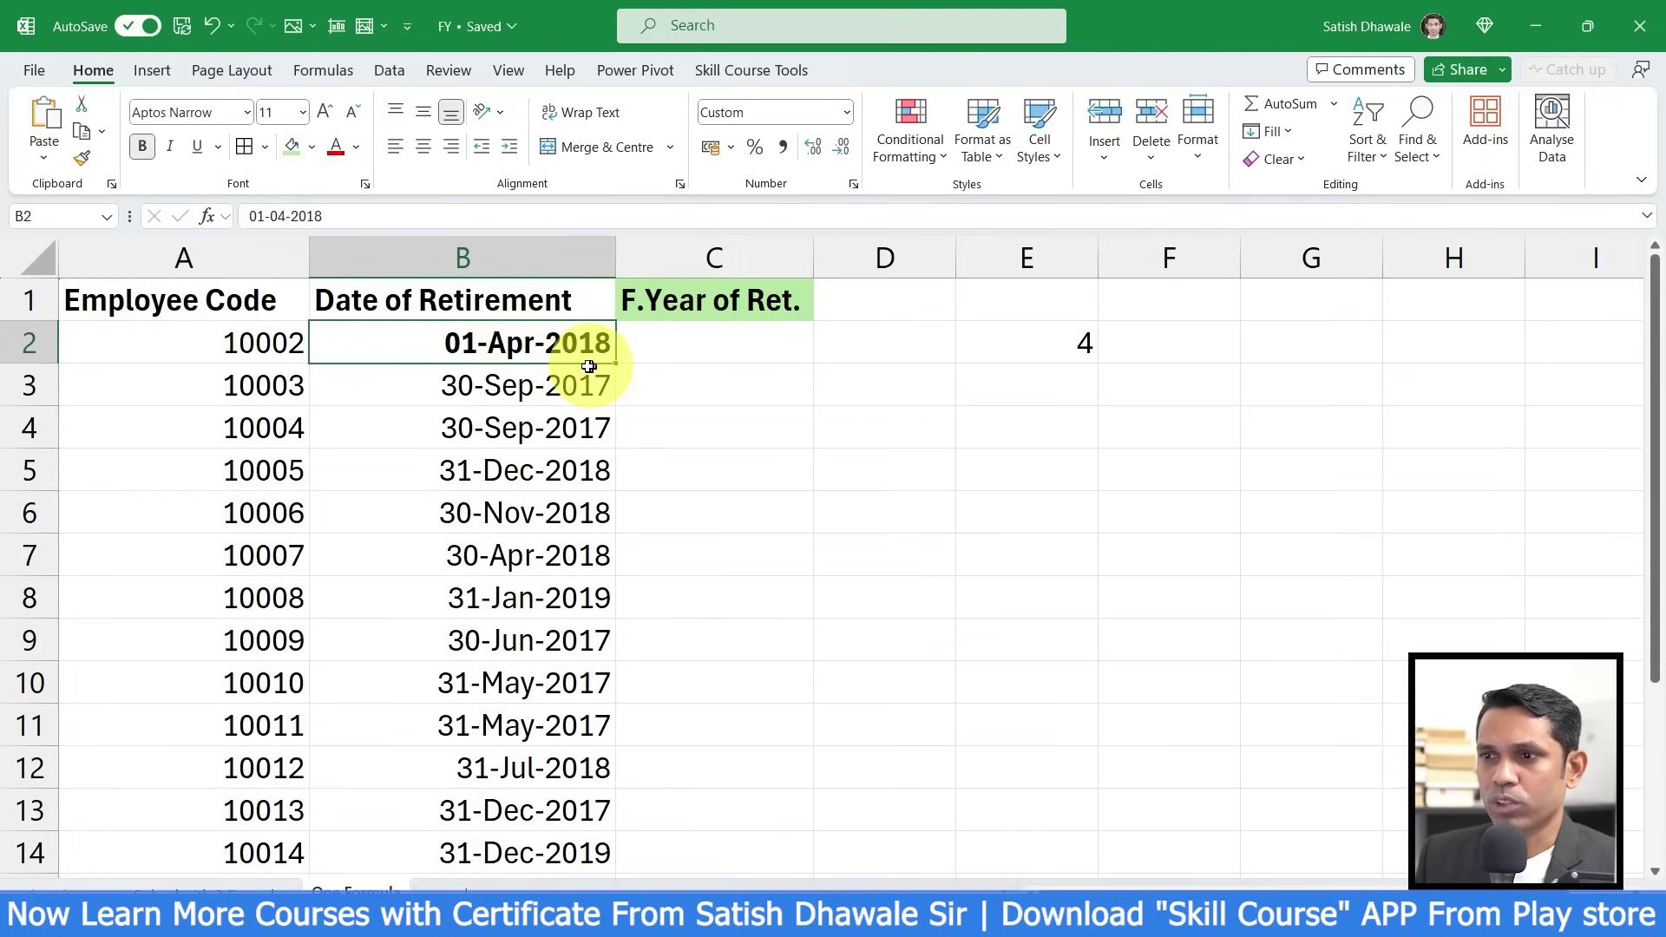
{"action": "key", "text": "ctrl+z"}
- Fill the MONTH formula from E2 down to row 14 and head the column MONTH in E1
{"action": "left_click", "coordinate": [1076, 341]}
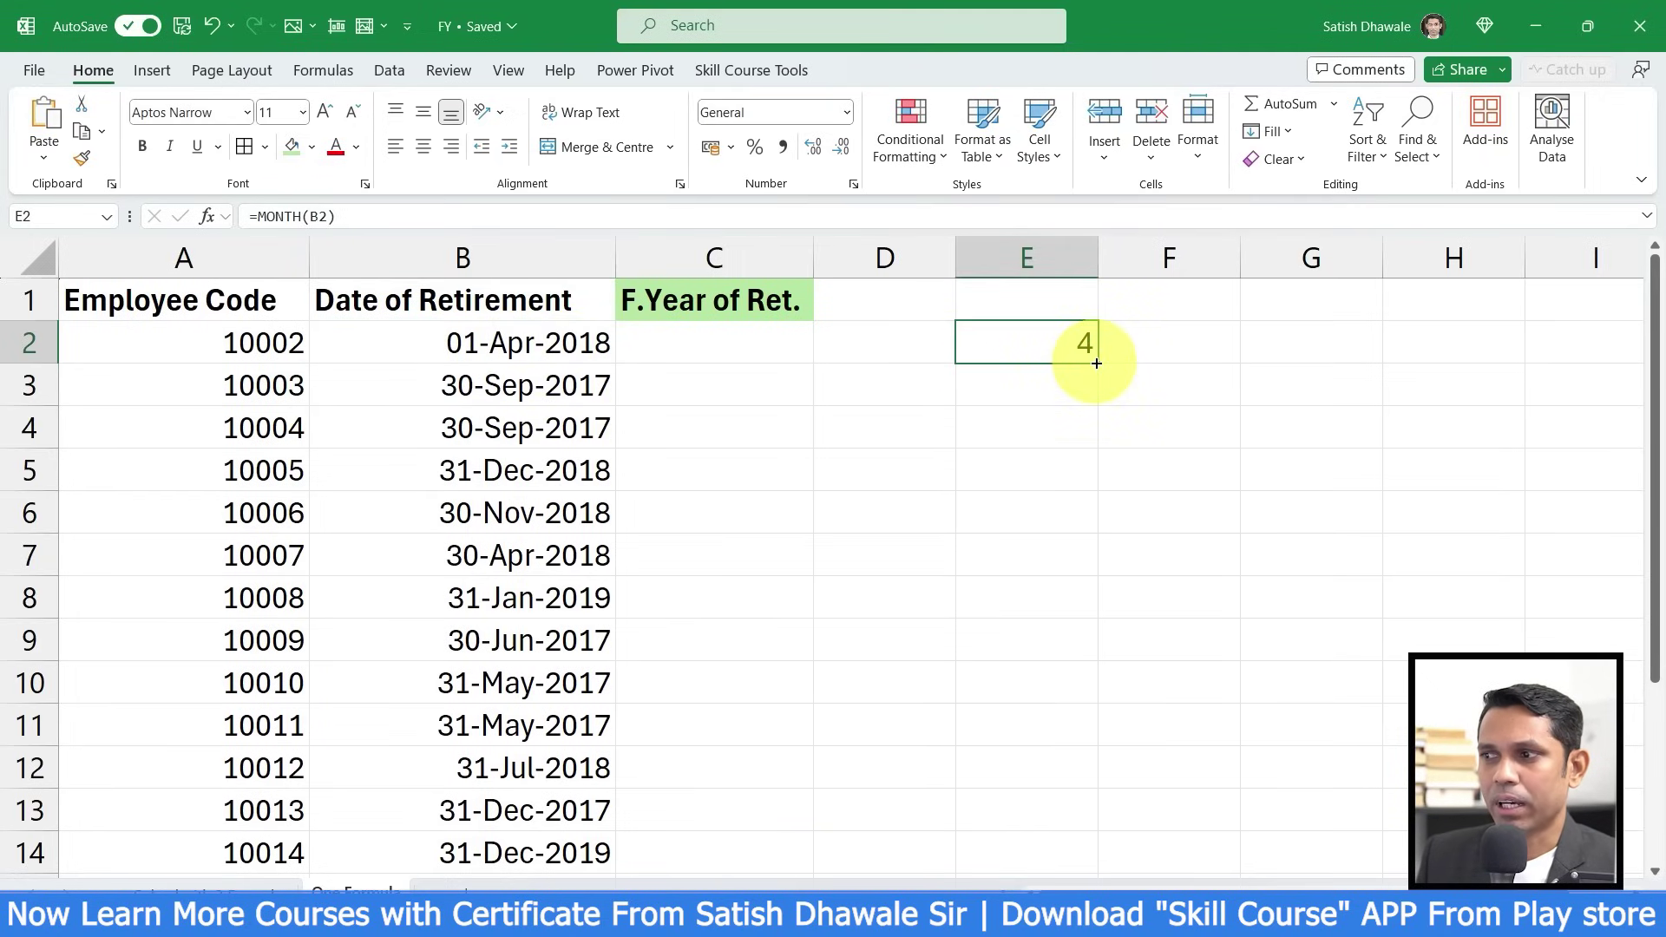
{"action": "left_click_drag", "start_coordinate": [1098, 367], "coordinate": [1042, 862]}
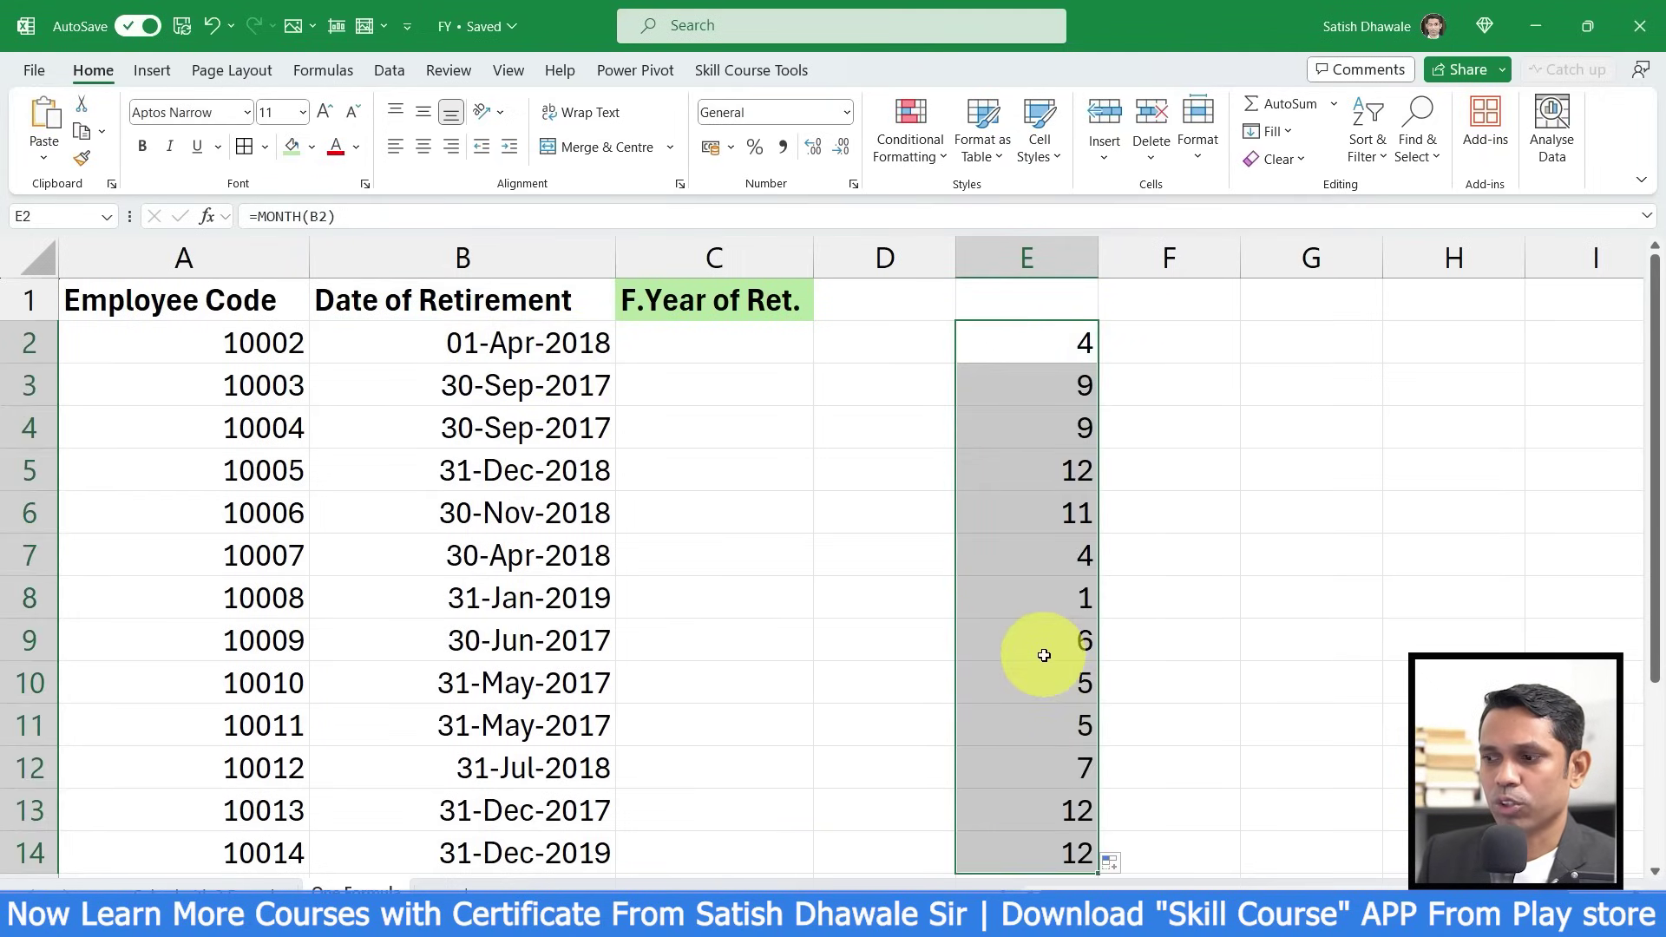
{"action": "left_click", "coordinate": [1053, 294]}
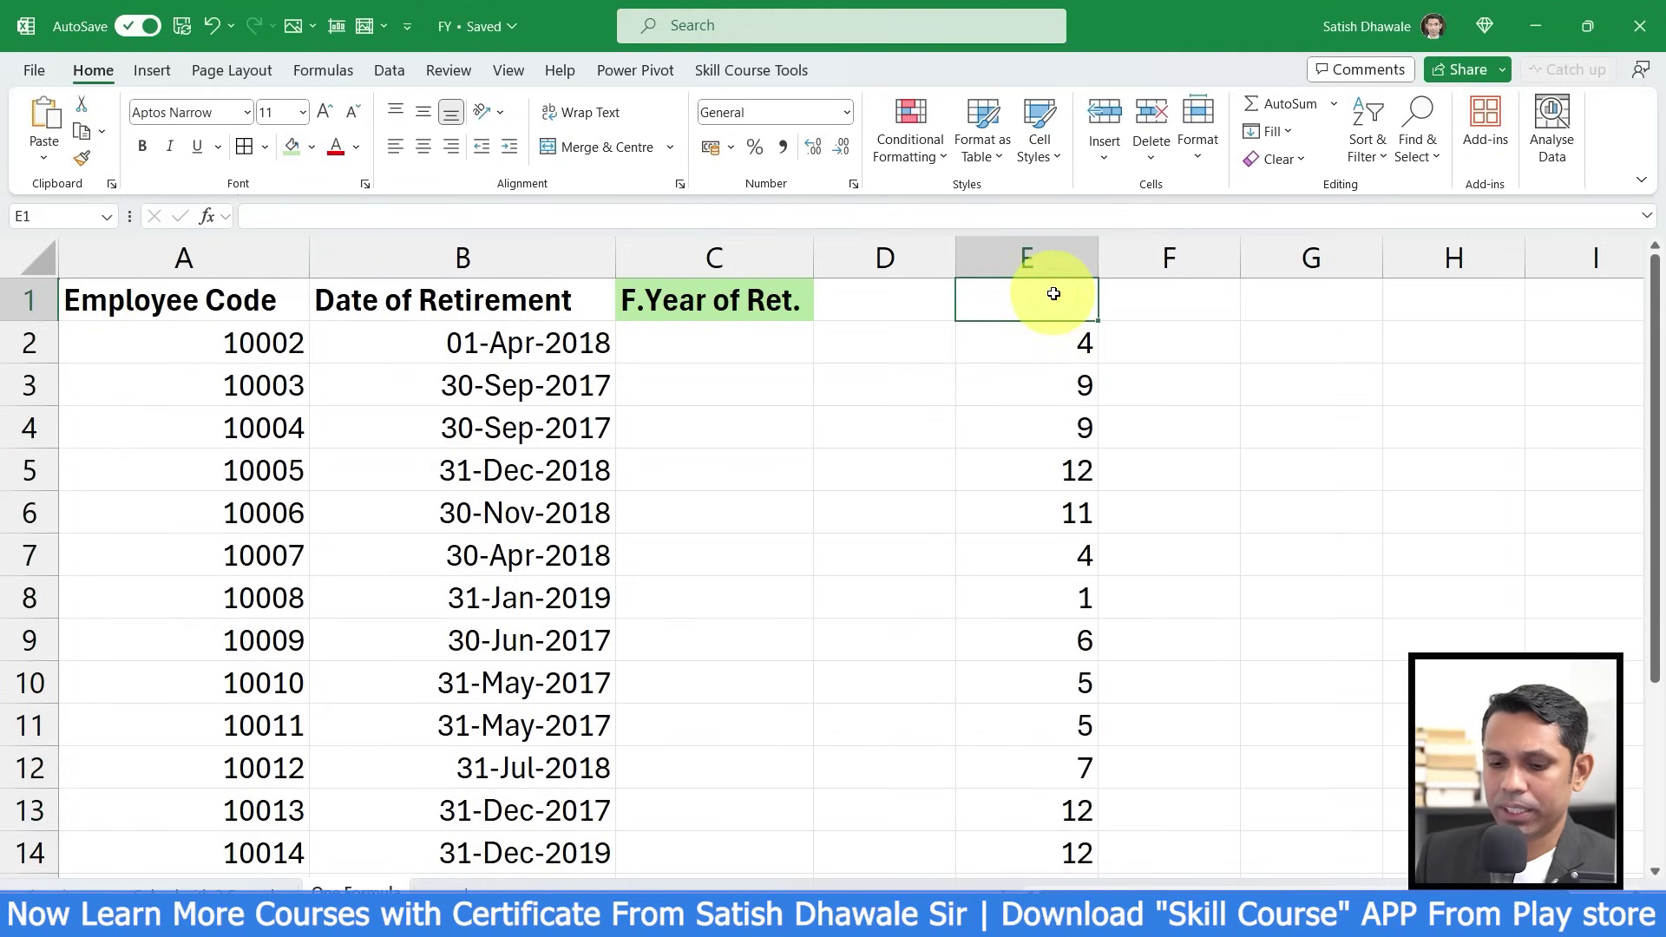
{"action": "type", "text": "MONTH"}
{"action": "key", "text": "Return"}
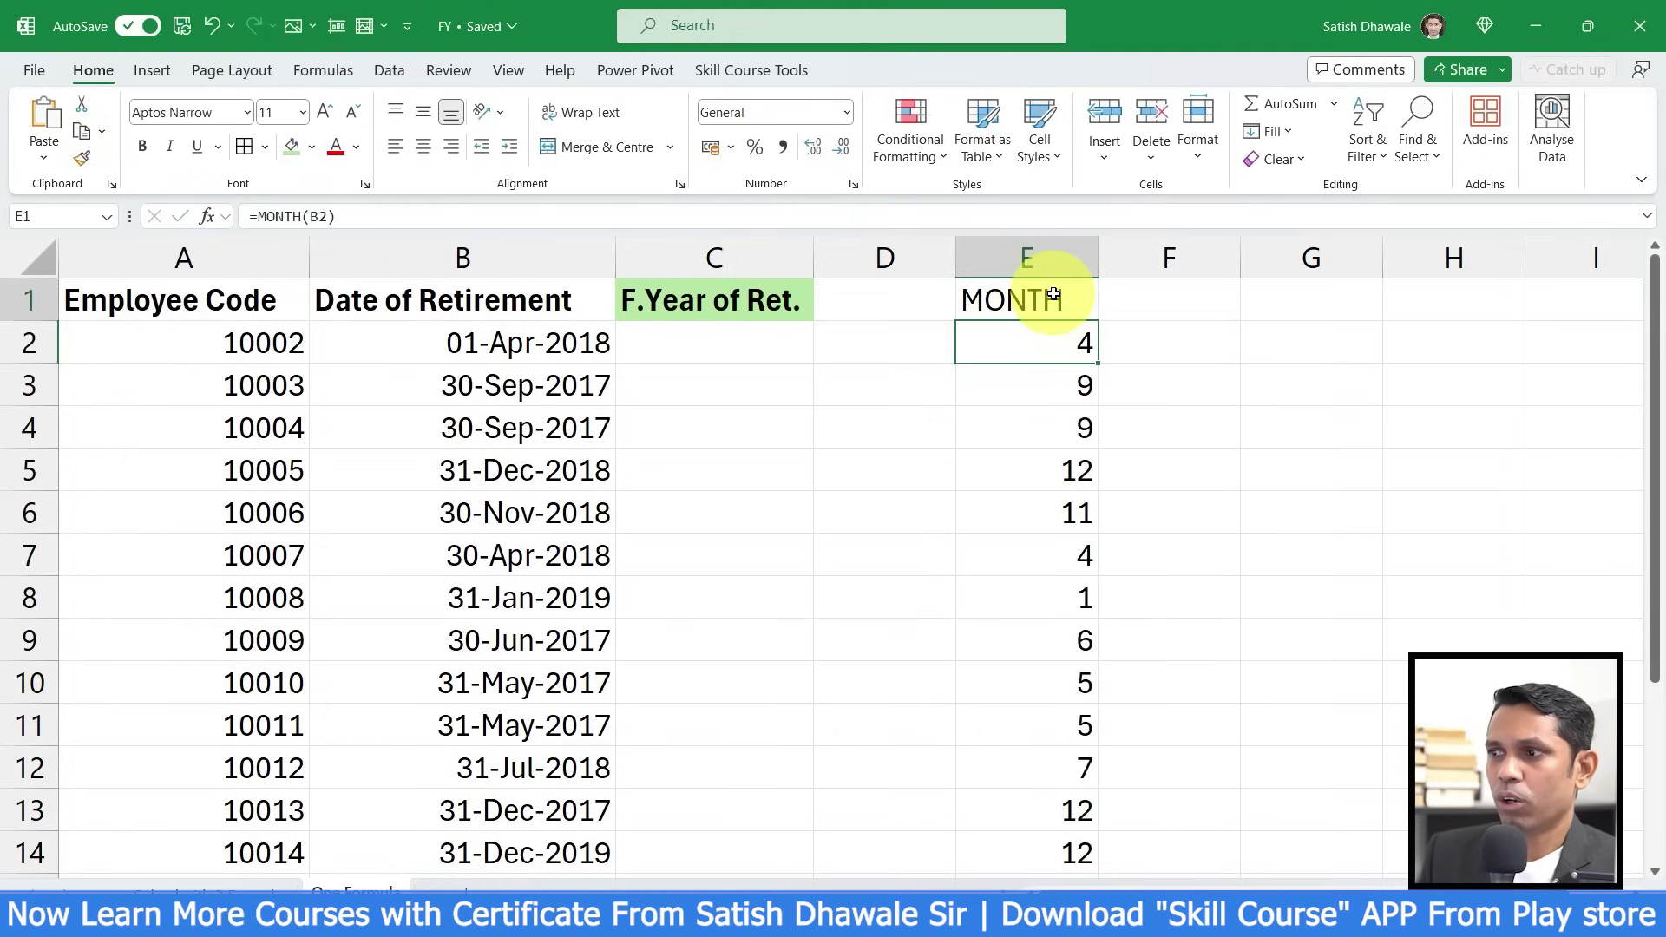
- Enter the header YEAR in cell F1, beside the MONTH header
{"action": "key", "text": "Up"}
{"action": "key", "text": "Right"}
{"action": "type", "text": "YEAR"}
{"action": "key", "text": "Return"}
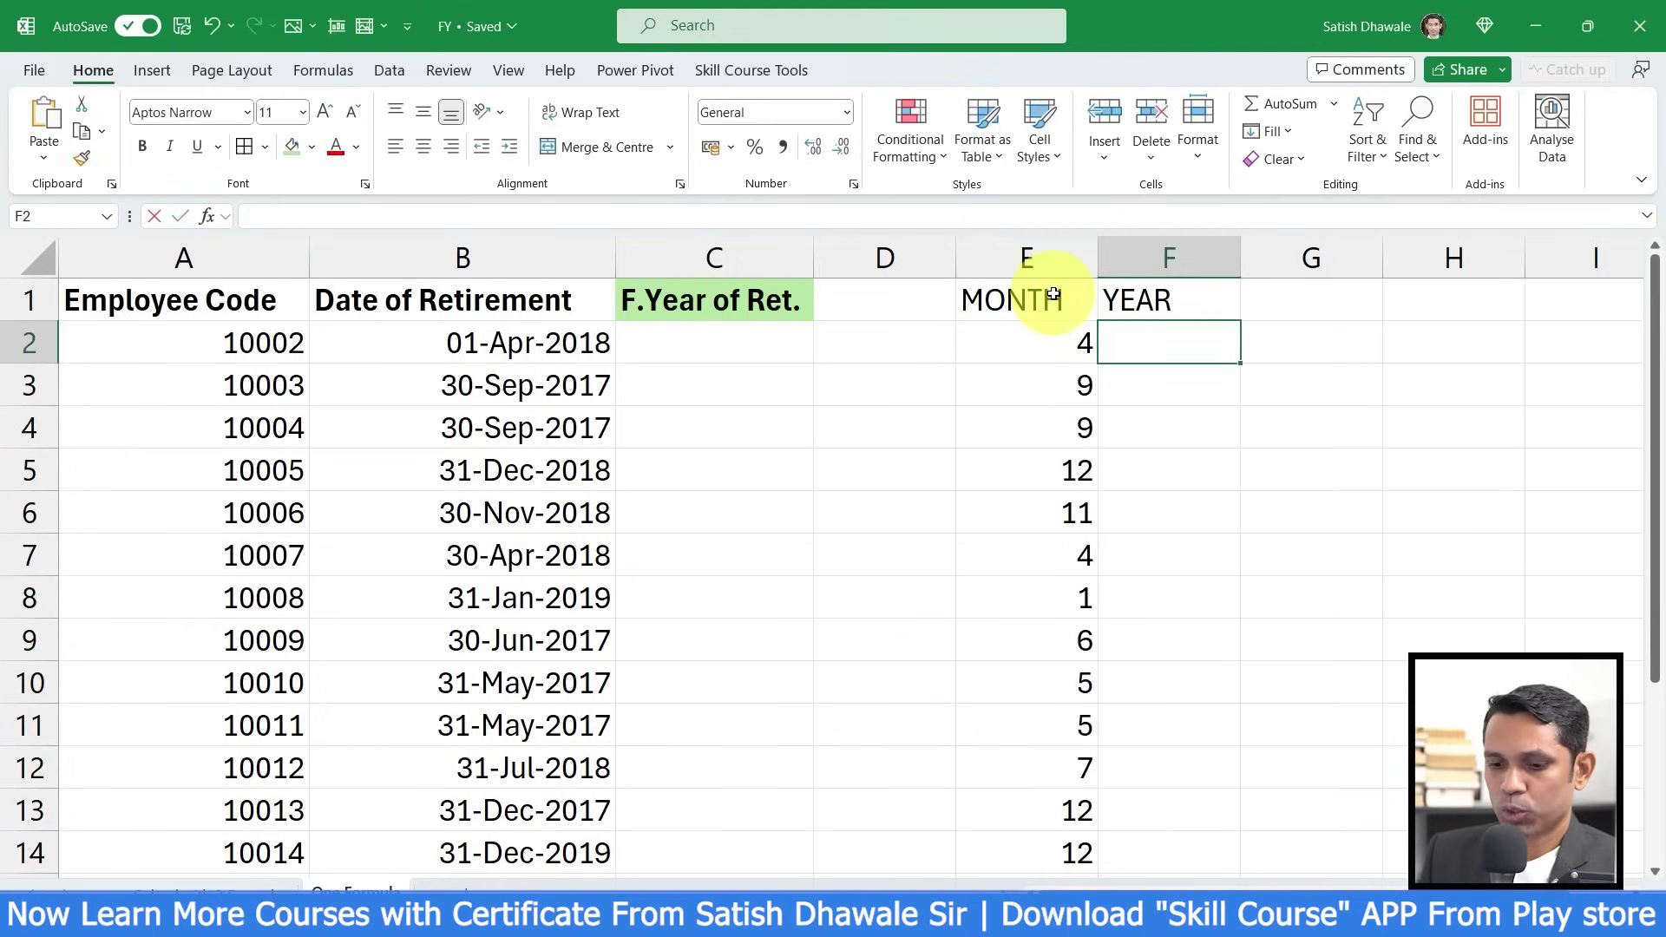
- Enter =YEAR(B2) in F2 and fill the formula down the column for all retirement dates
{"action": "type", "text": "=YEAR("}
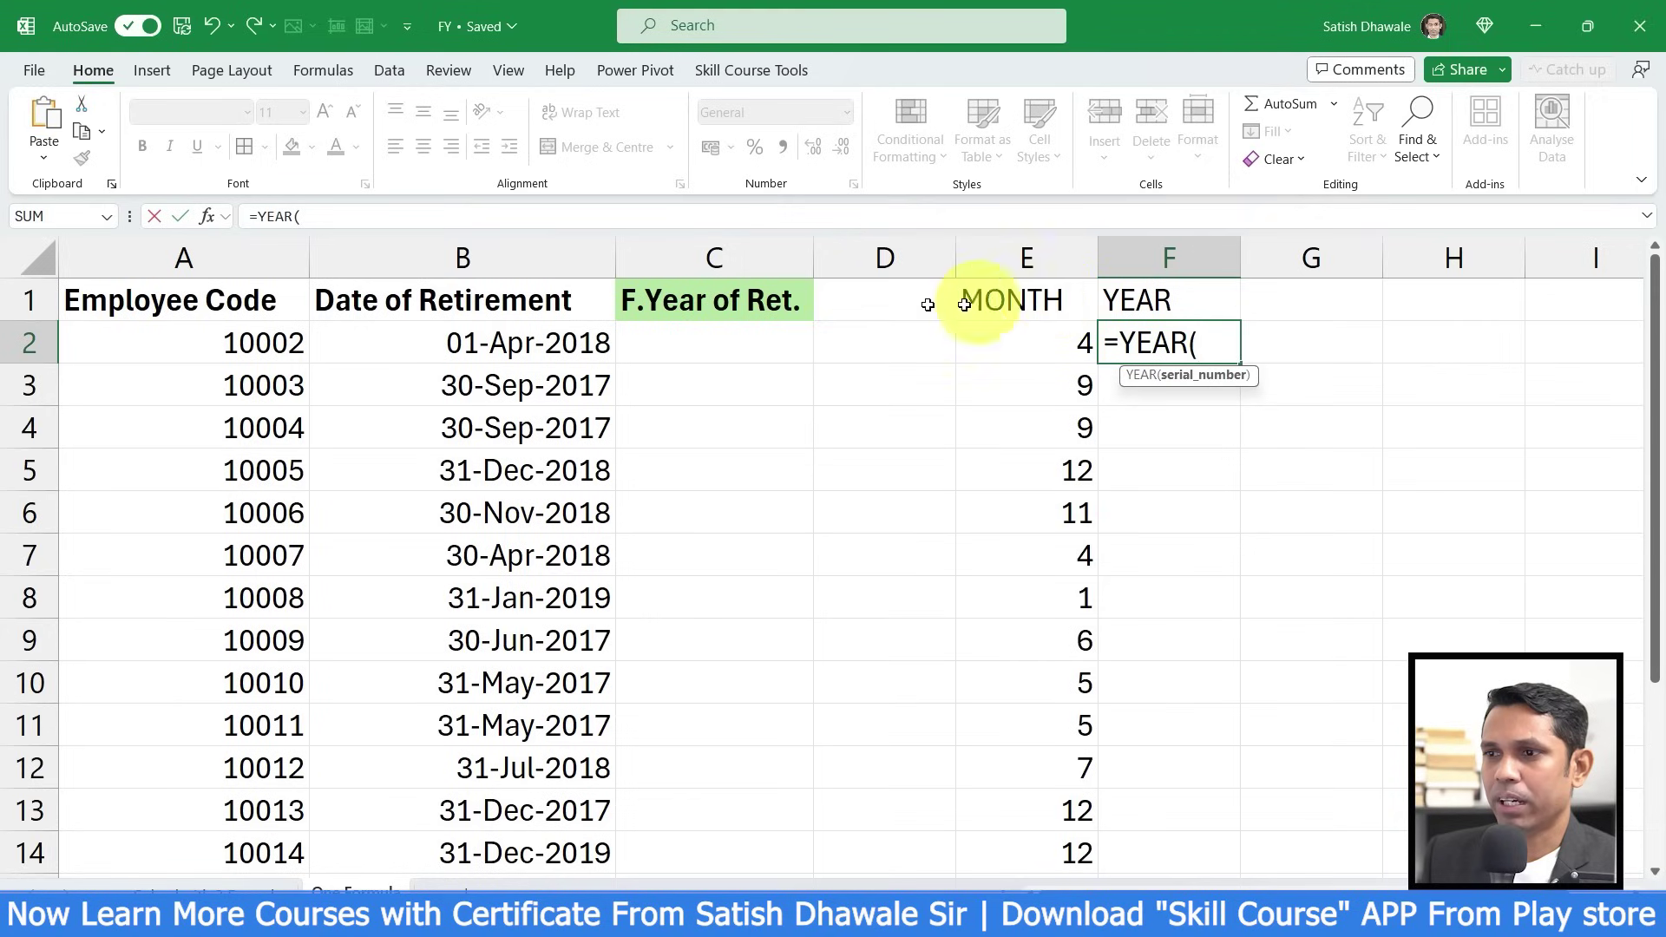
{"action": "left_click", "coordinate": [519, 355]}
{"action": "type", "text": ")"}
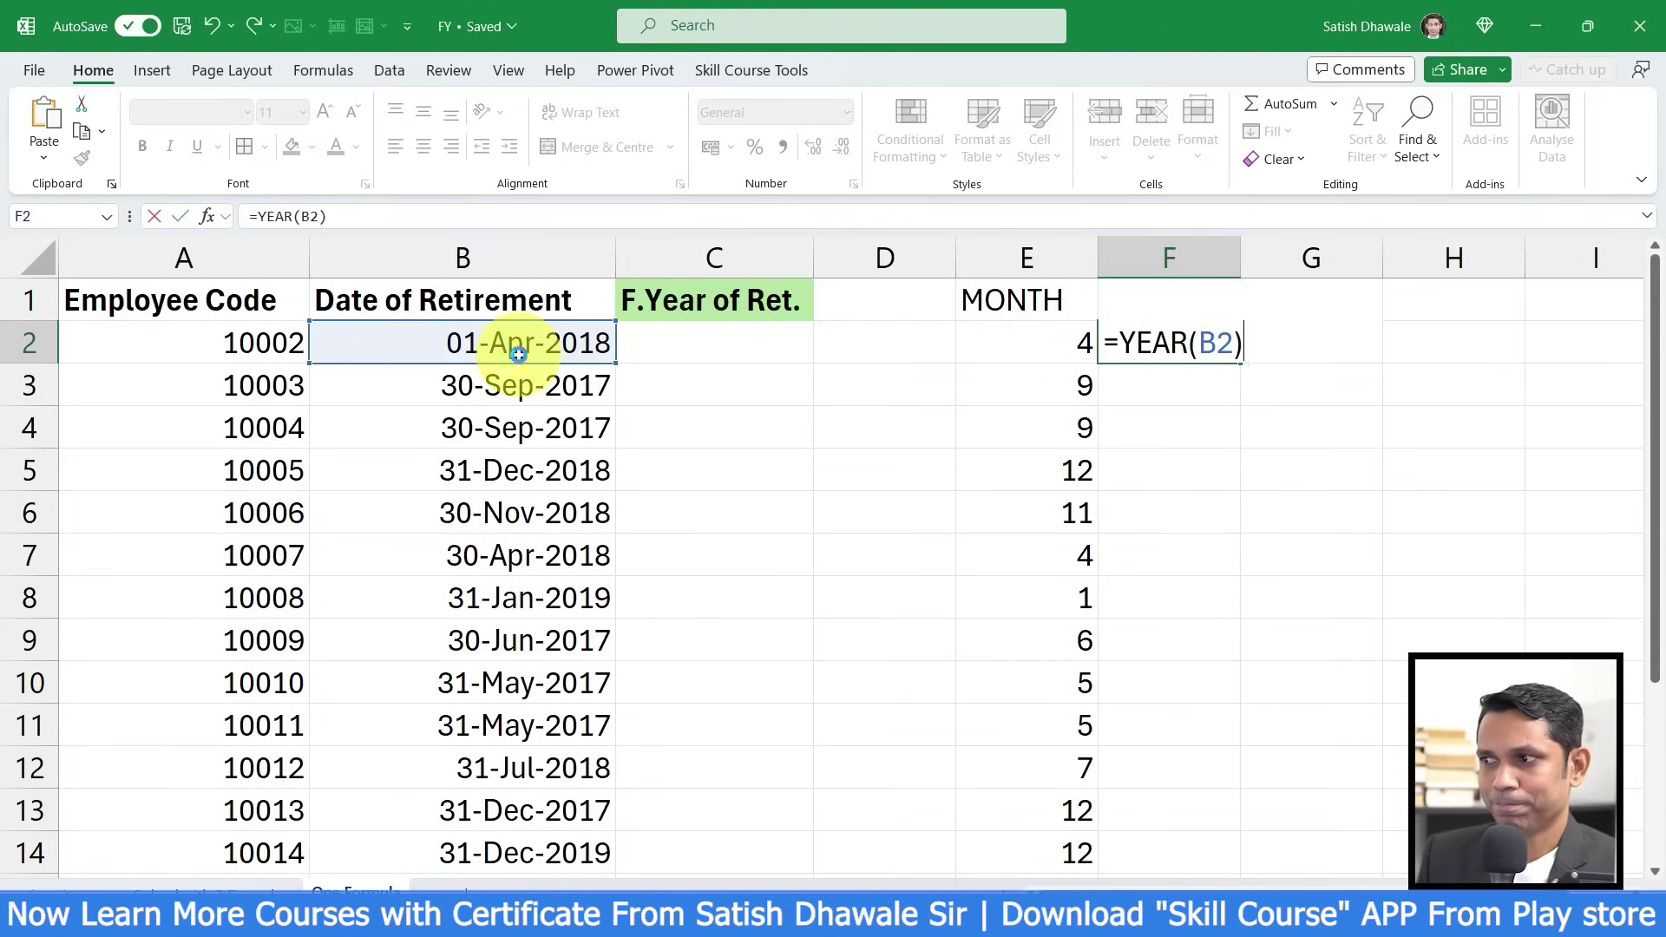
{"action": "key", "text": "Return"}
{"action": "left_click", "coordinate": [1231, 349]}
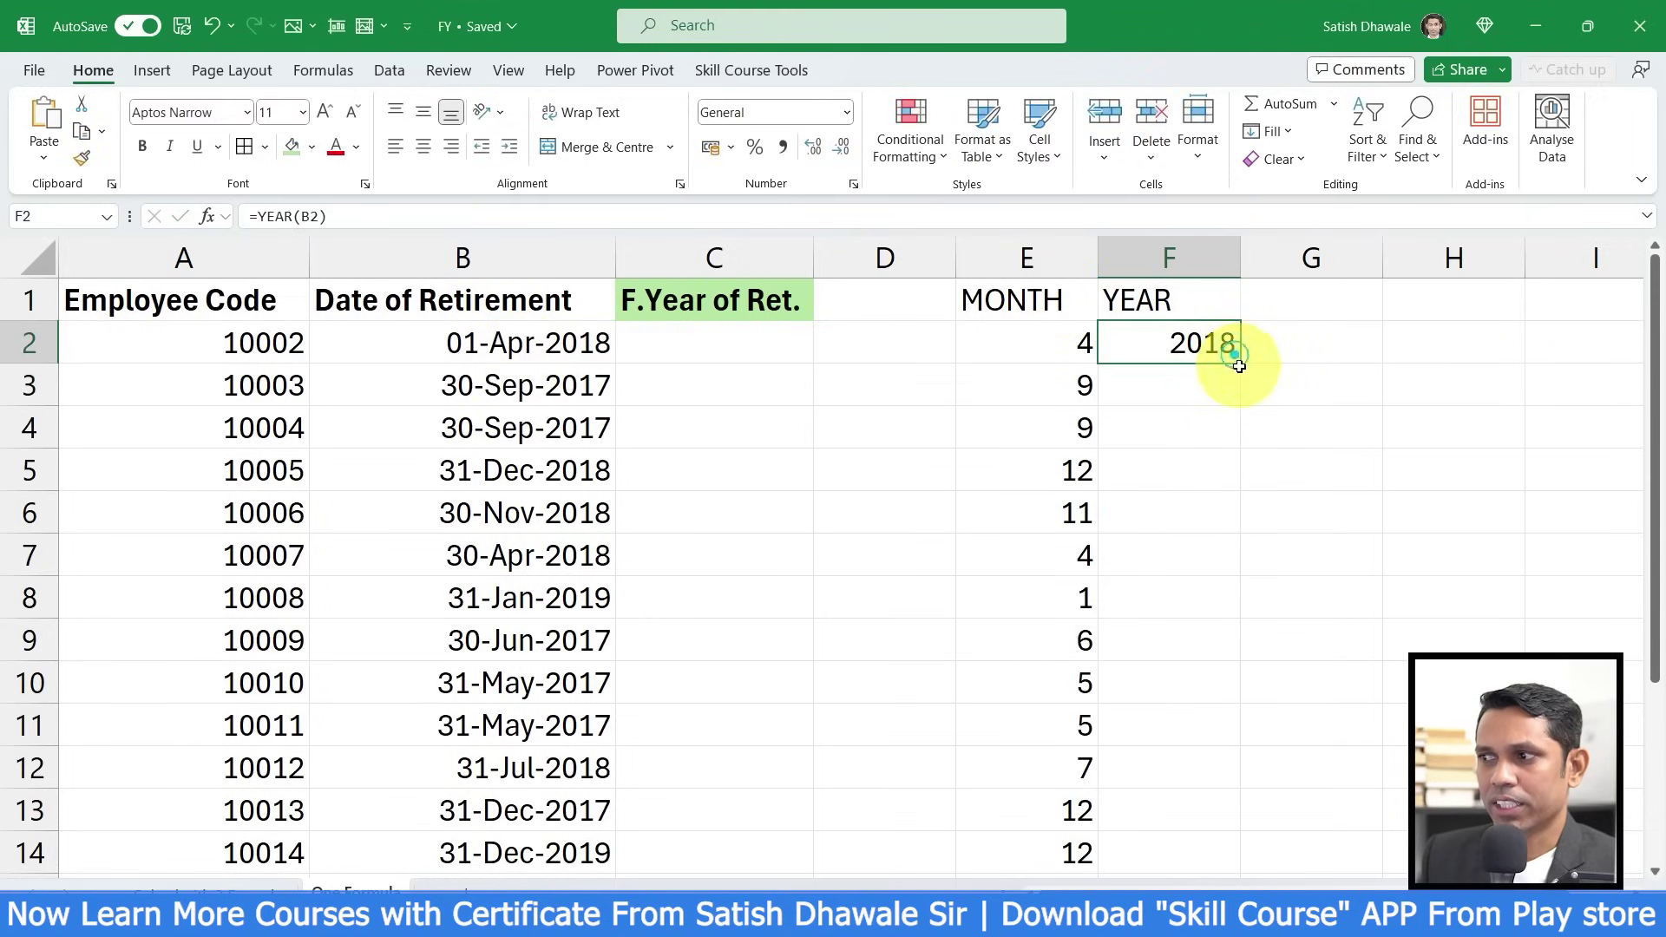
{"action": "double_click", "coordinate": [1241, 363]}
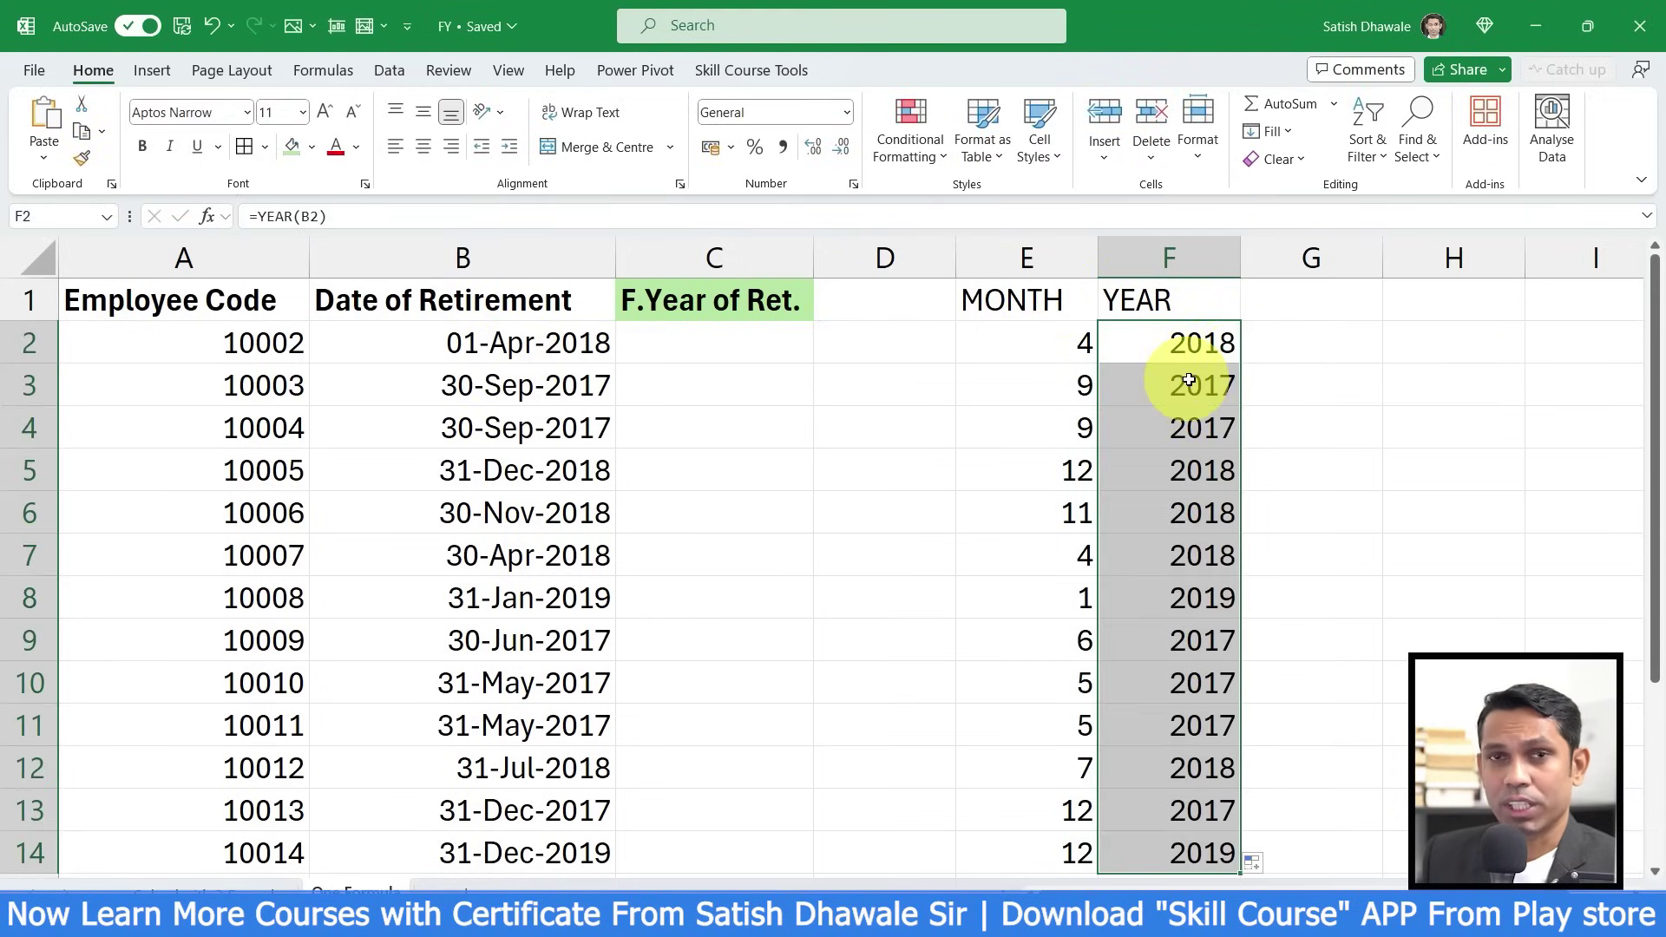
- Enter the formula =F2+1 in G2 to calculate the year after the one in F2
{"action": "left_click", "coordinate": [1314, 342]}
{"action": "type", "text": "="}
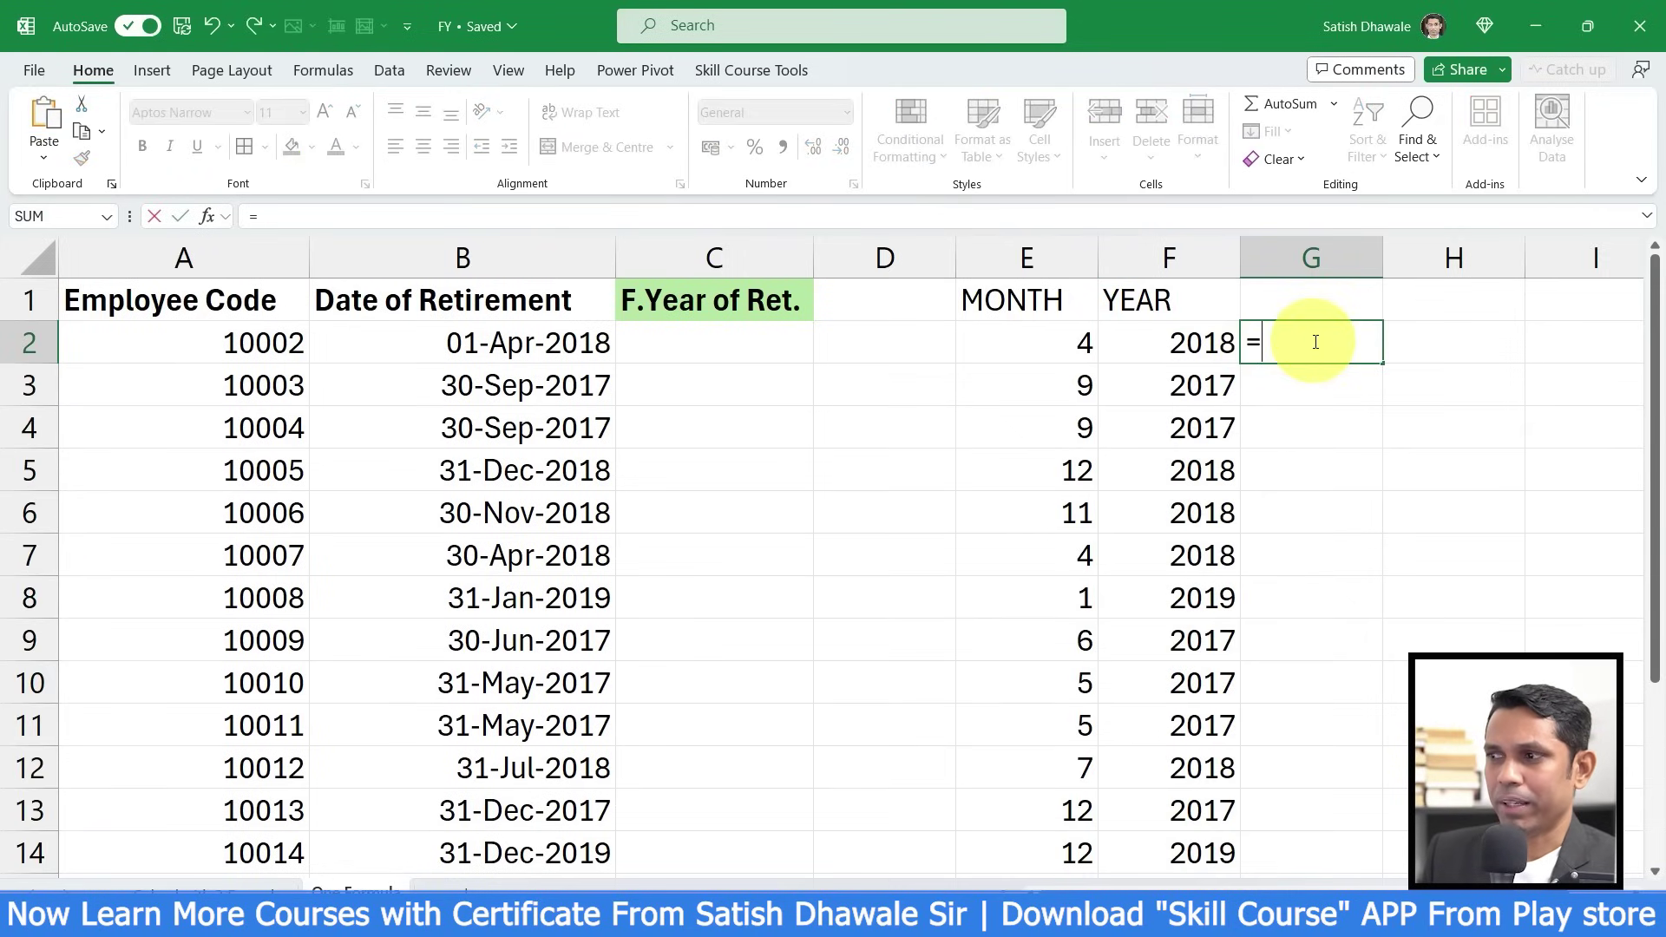
{"action": "key", "text": "Left"}
{"action": "type", "text": "+1"}
{"action": "key", "text": "Return"}
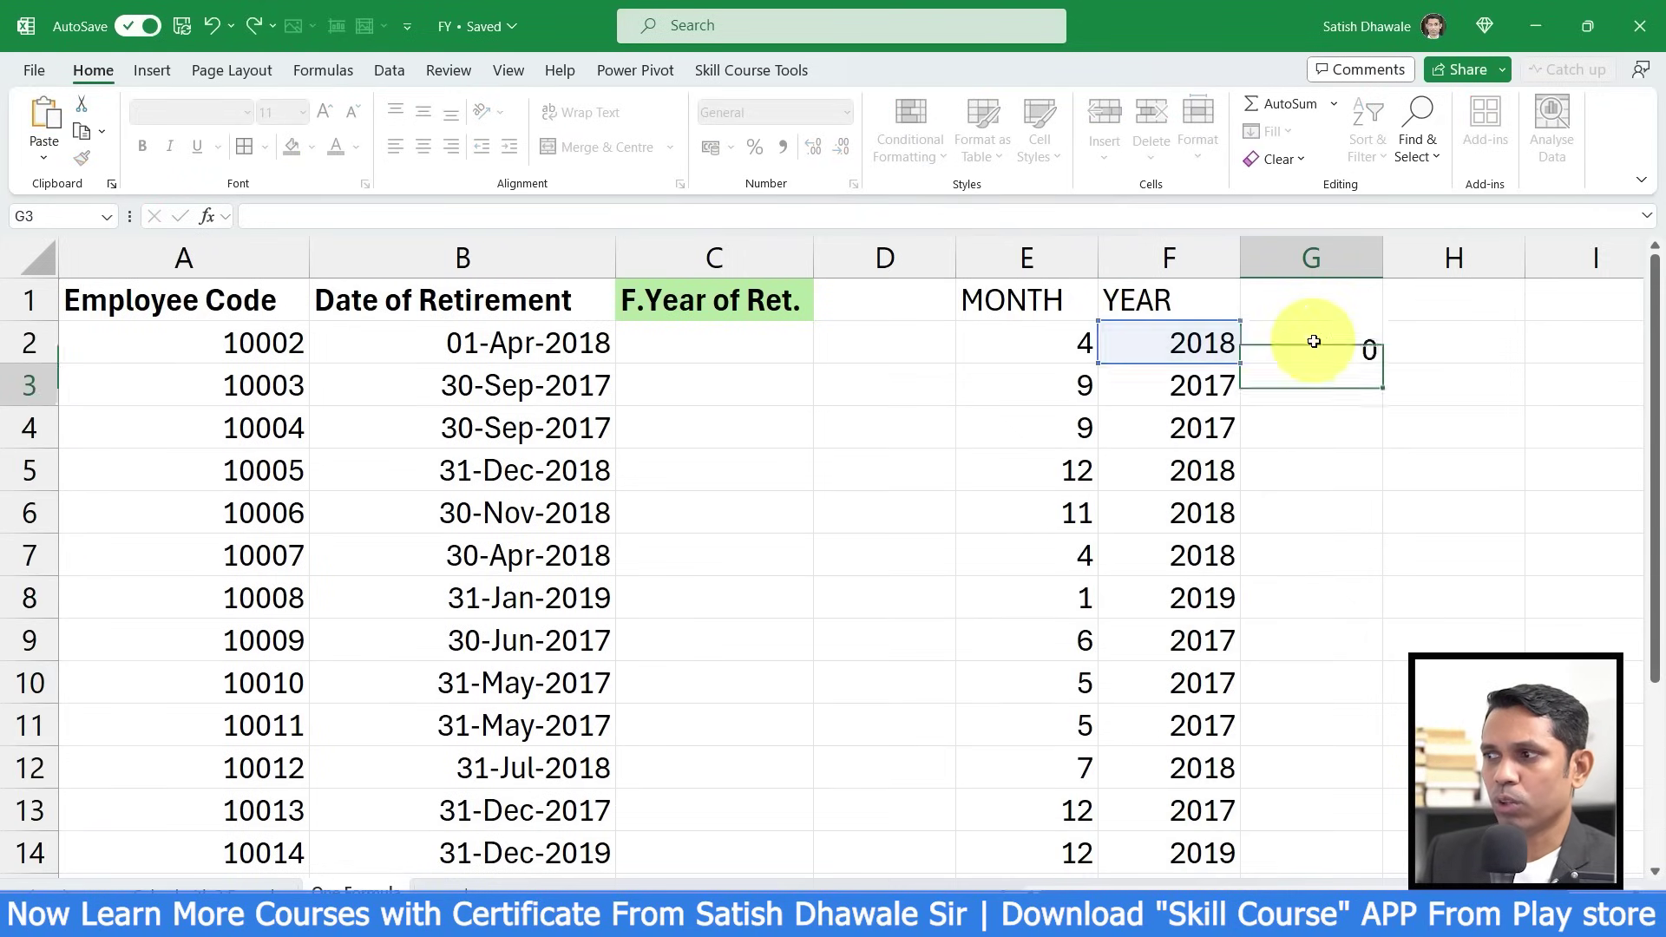
- Change the formula in G2 to =F2-1 to calculate the preceding year instead
{"action": "left_click", "coordinate": [1314, 342]}
{"action": "key", "text": "F2"}
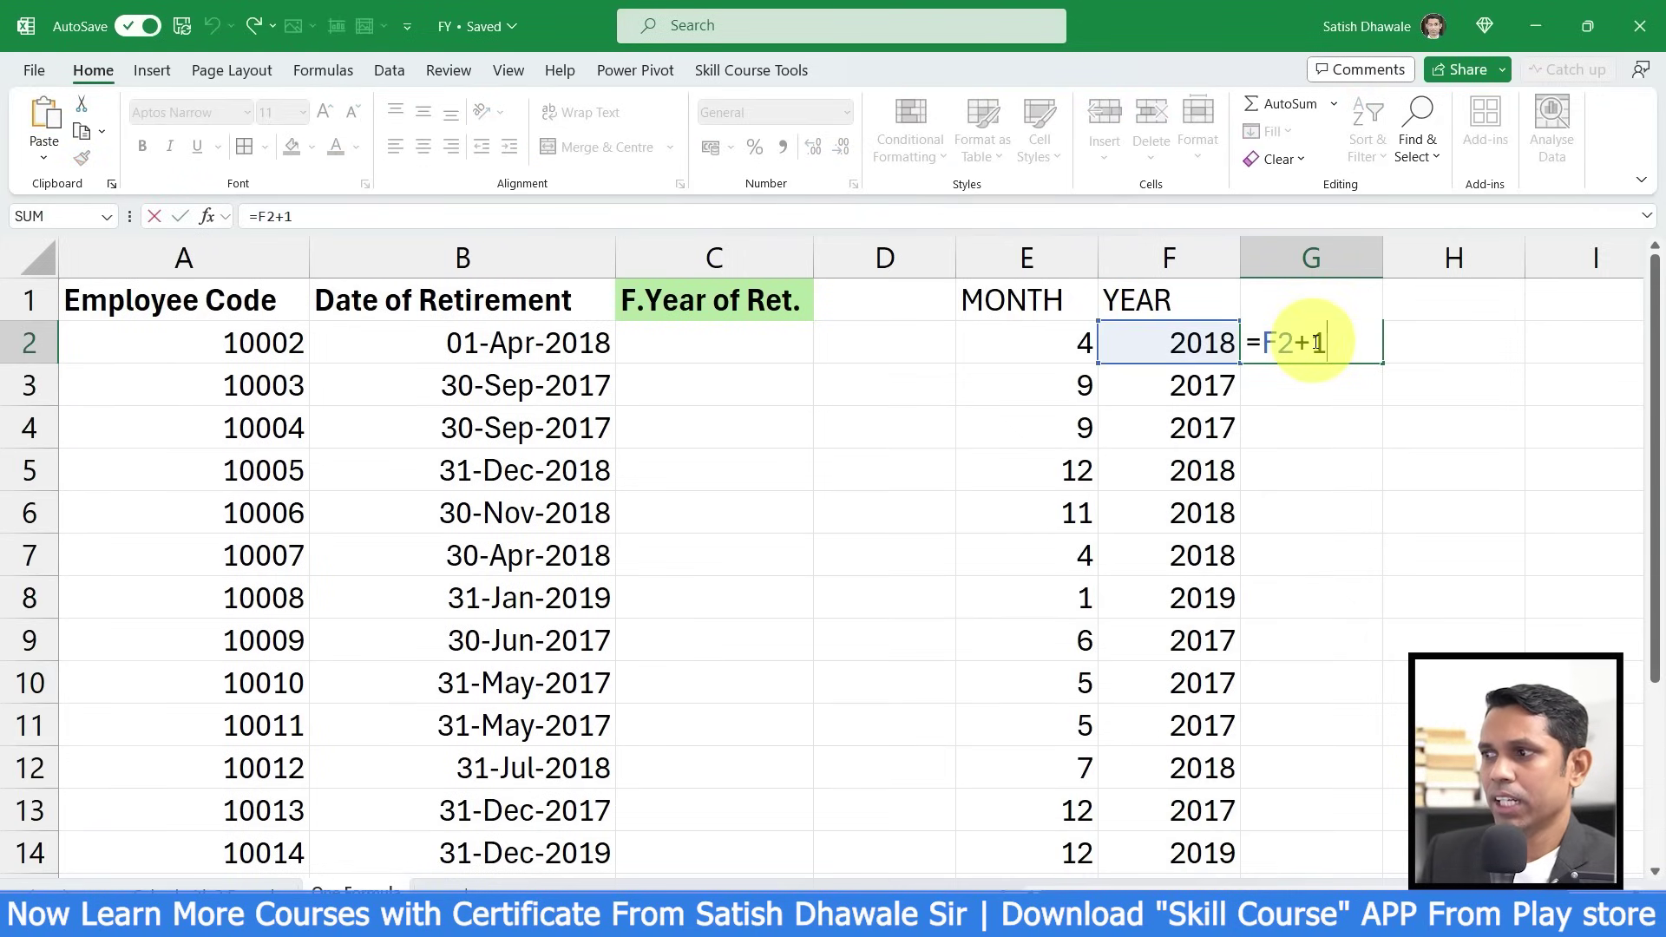
{"action": "key", "text": "BackSpace"}
{"action": "type", "text": "-1"}
{"action": "key", "text": "Return"}
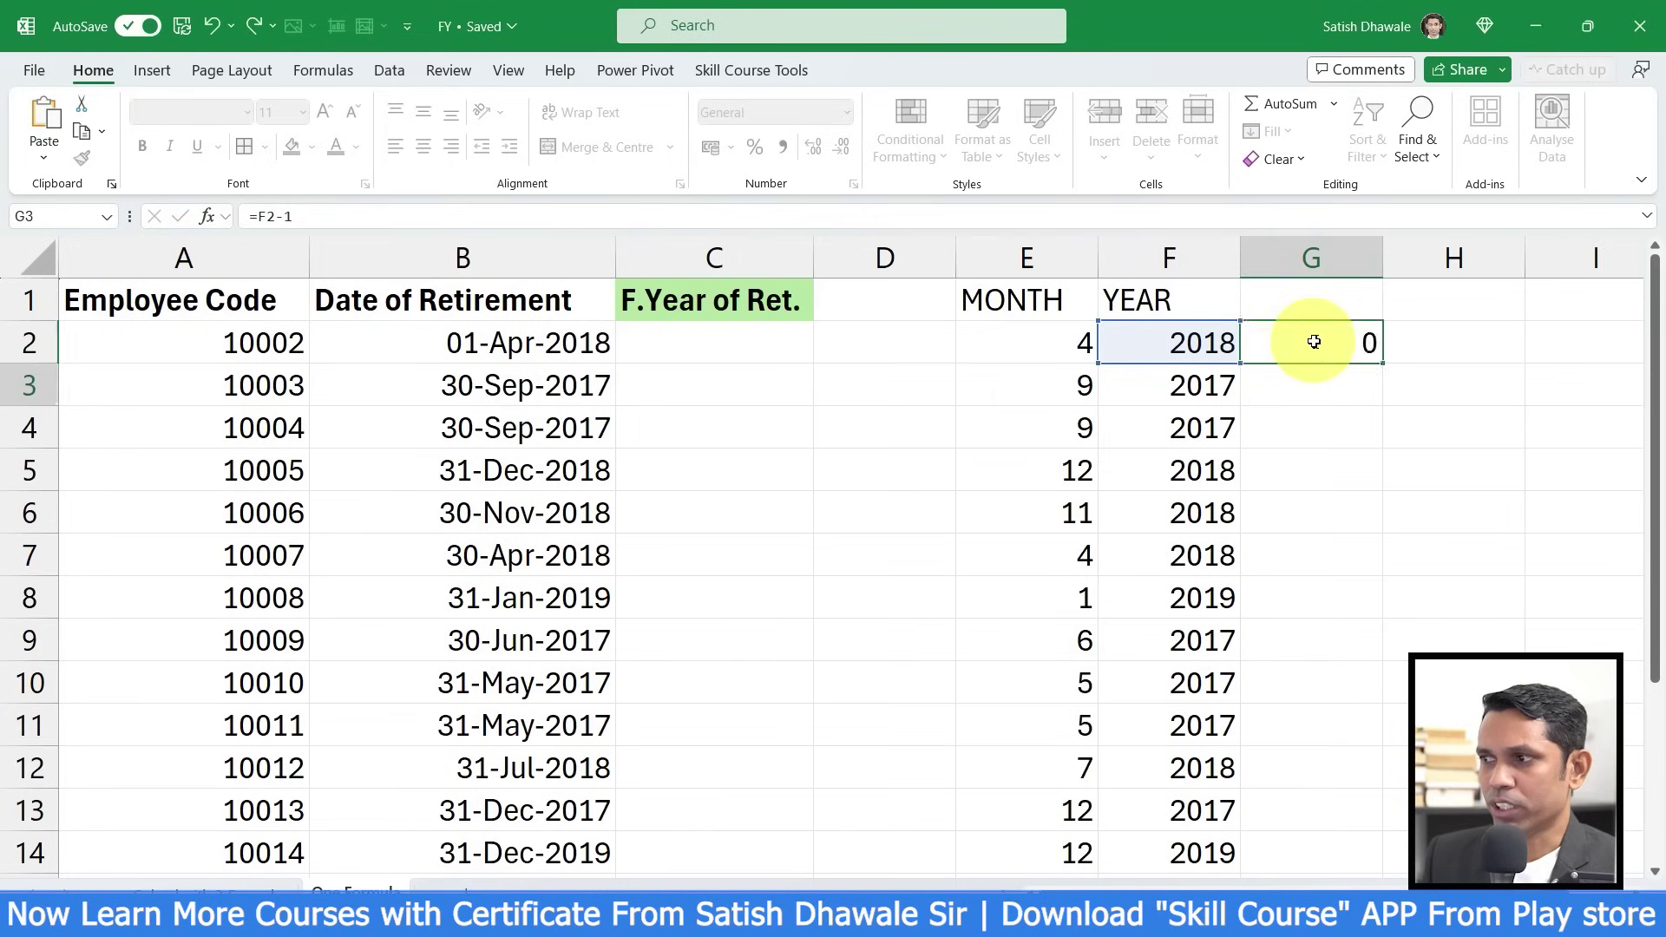
- Review the year subtraction formula in G2 without changing it
{"action": "left_click", "coordinate": [1315, 342]}
{"action": "key", "text": "F2"}
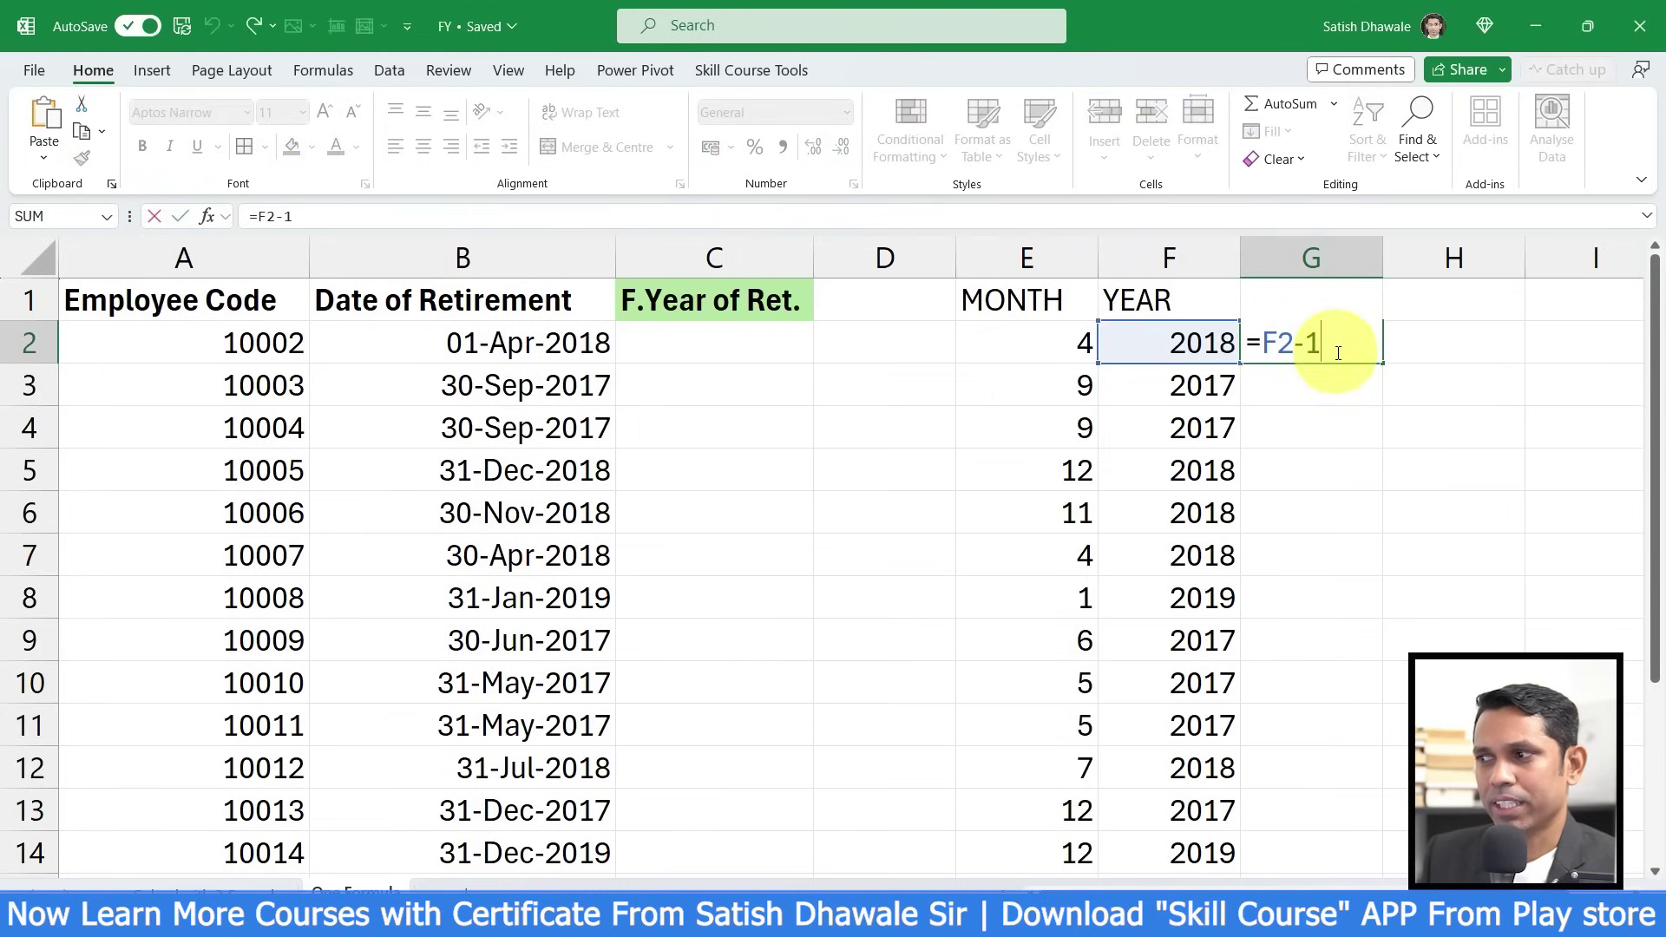
{"action": "key", "text": "Escape"}
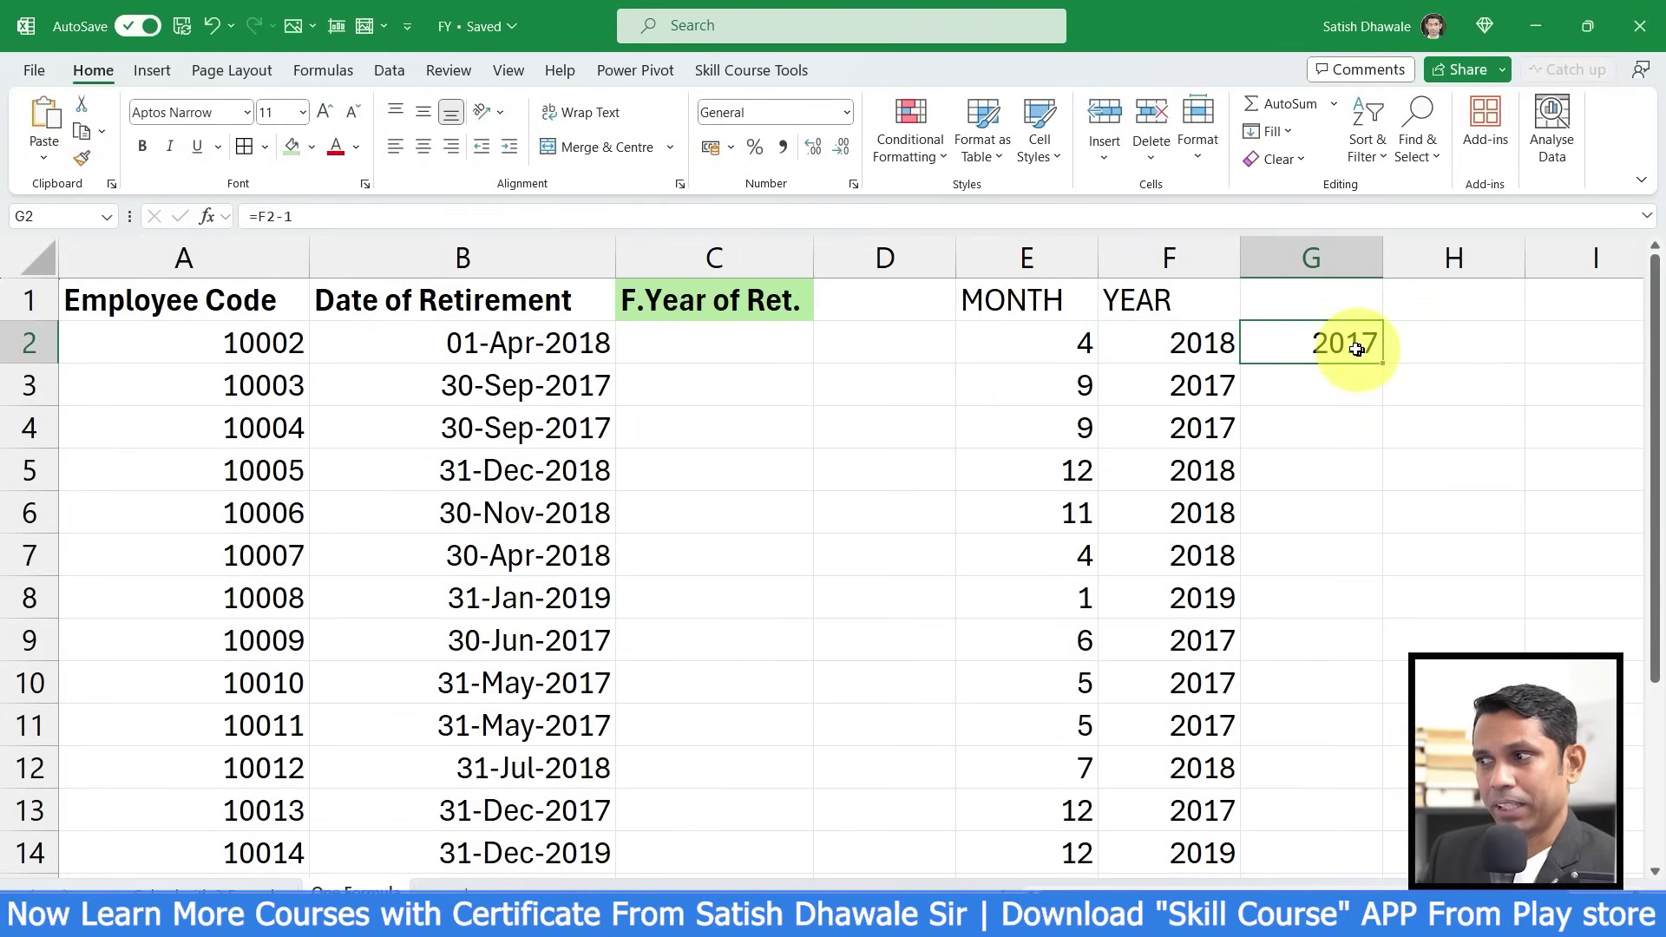
{"action": "key", "text": "F2"}
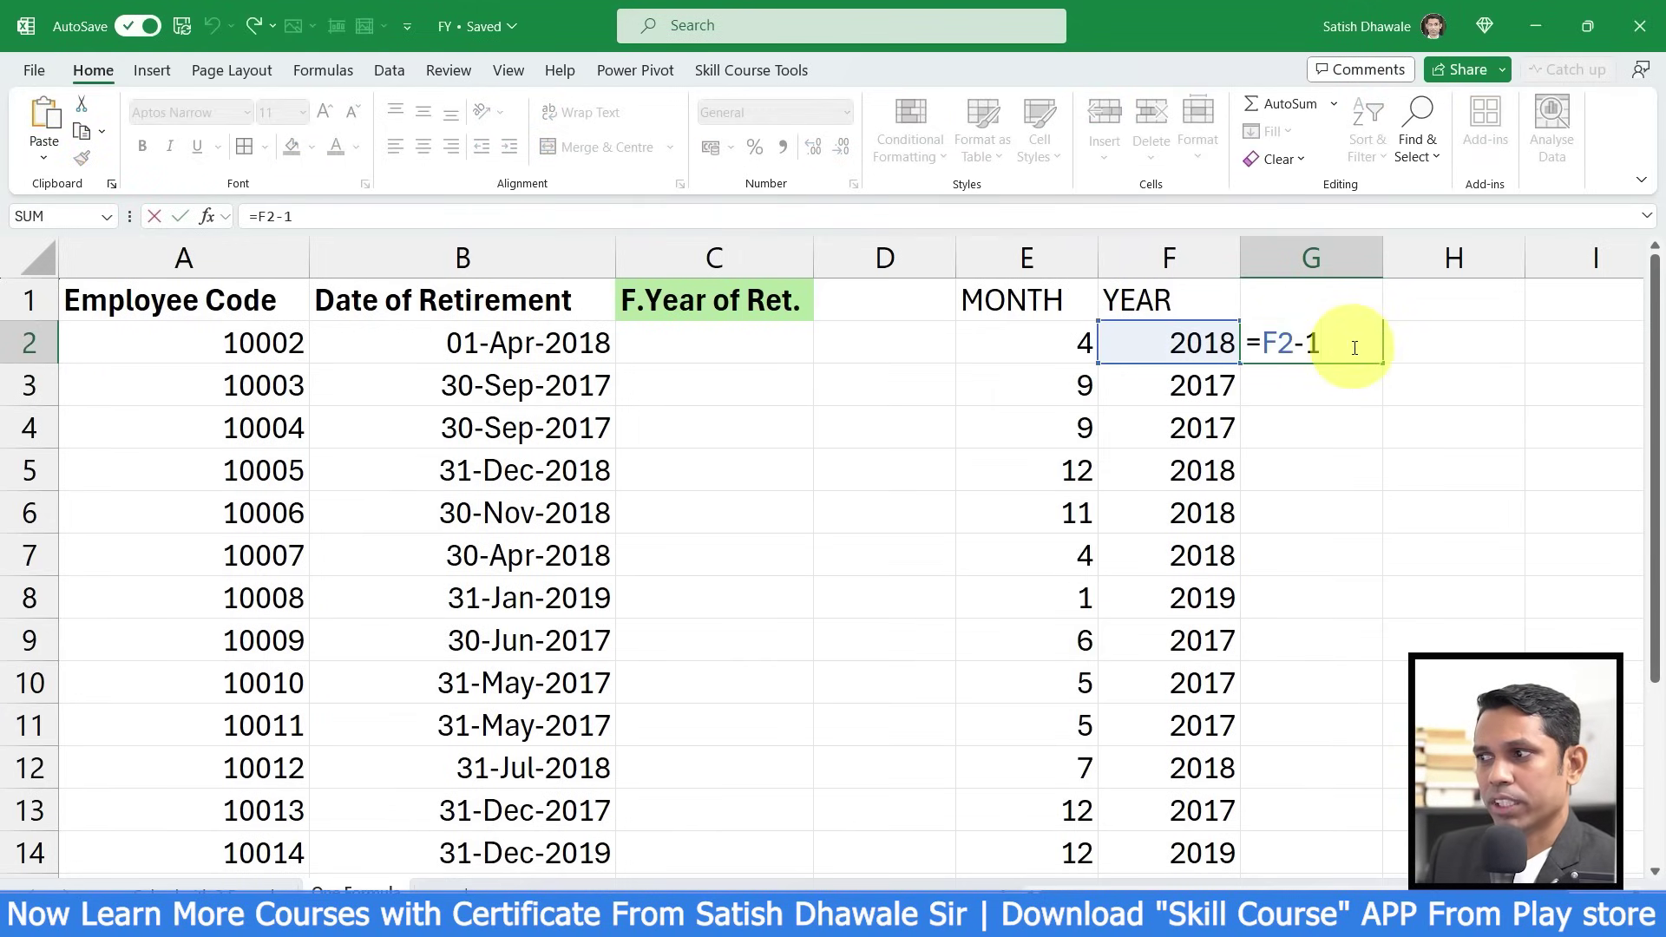
{"action": "key", "text": "Return"}
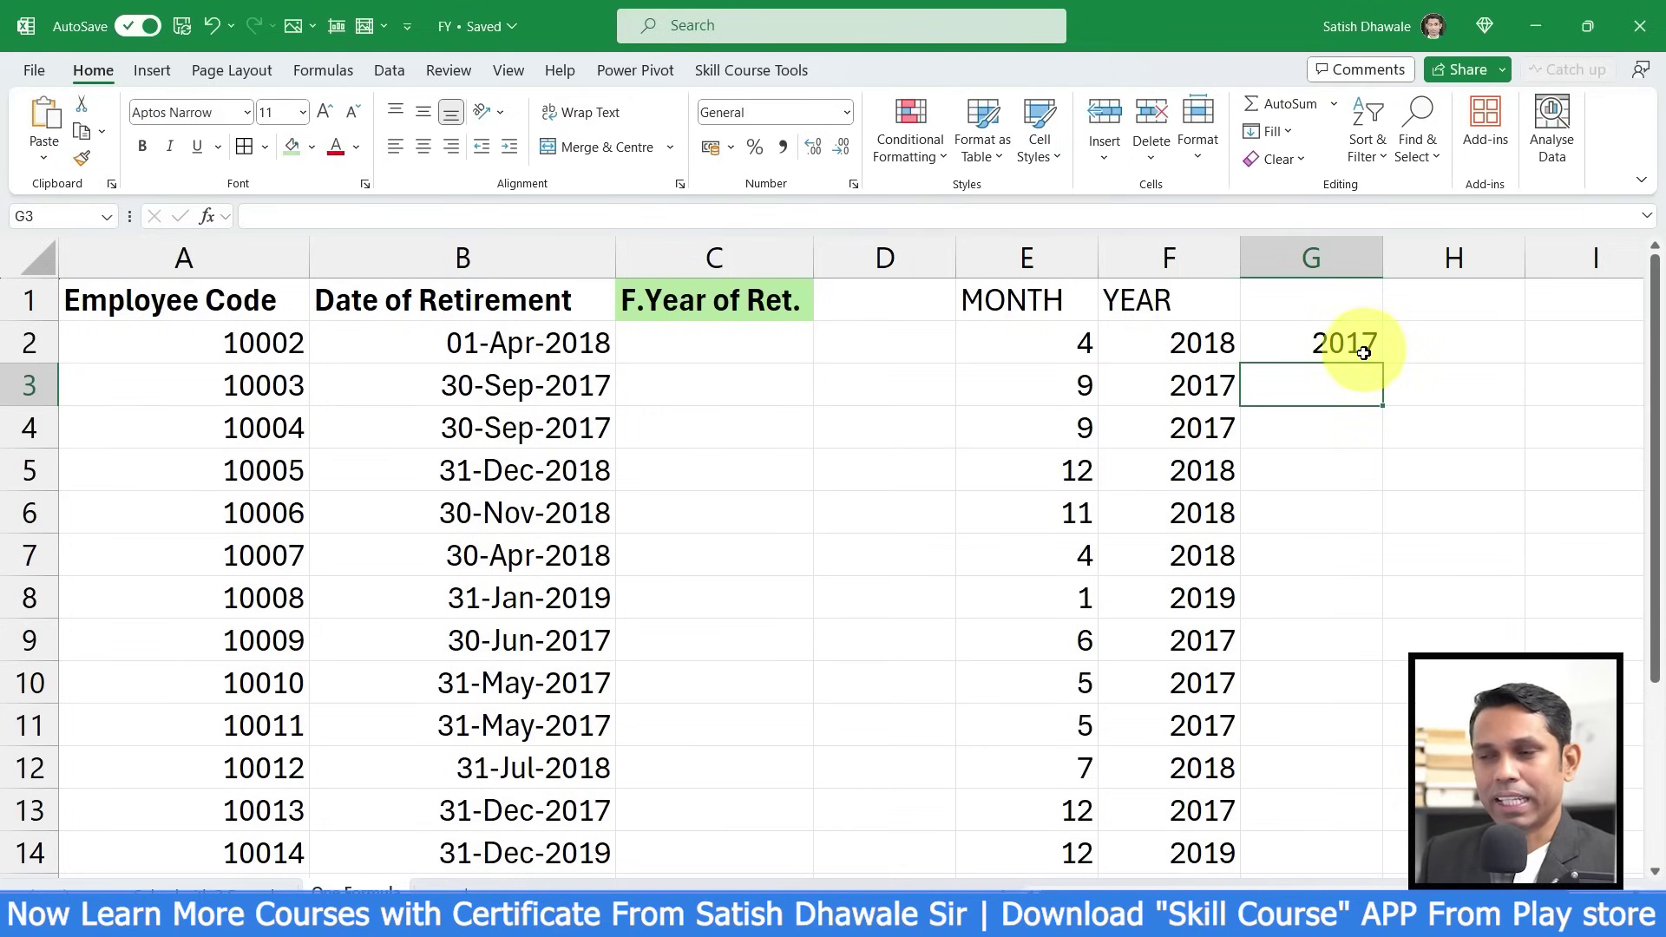
{"action": "left_click", "coordinate": [1359, 346]}
- Enter the formula =MONTH(B2) in C2 under the F.Year of Ret. heading
{"action": "left_click", "coordinate": [716, 335]}
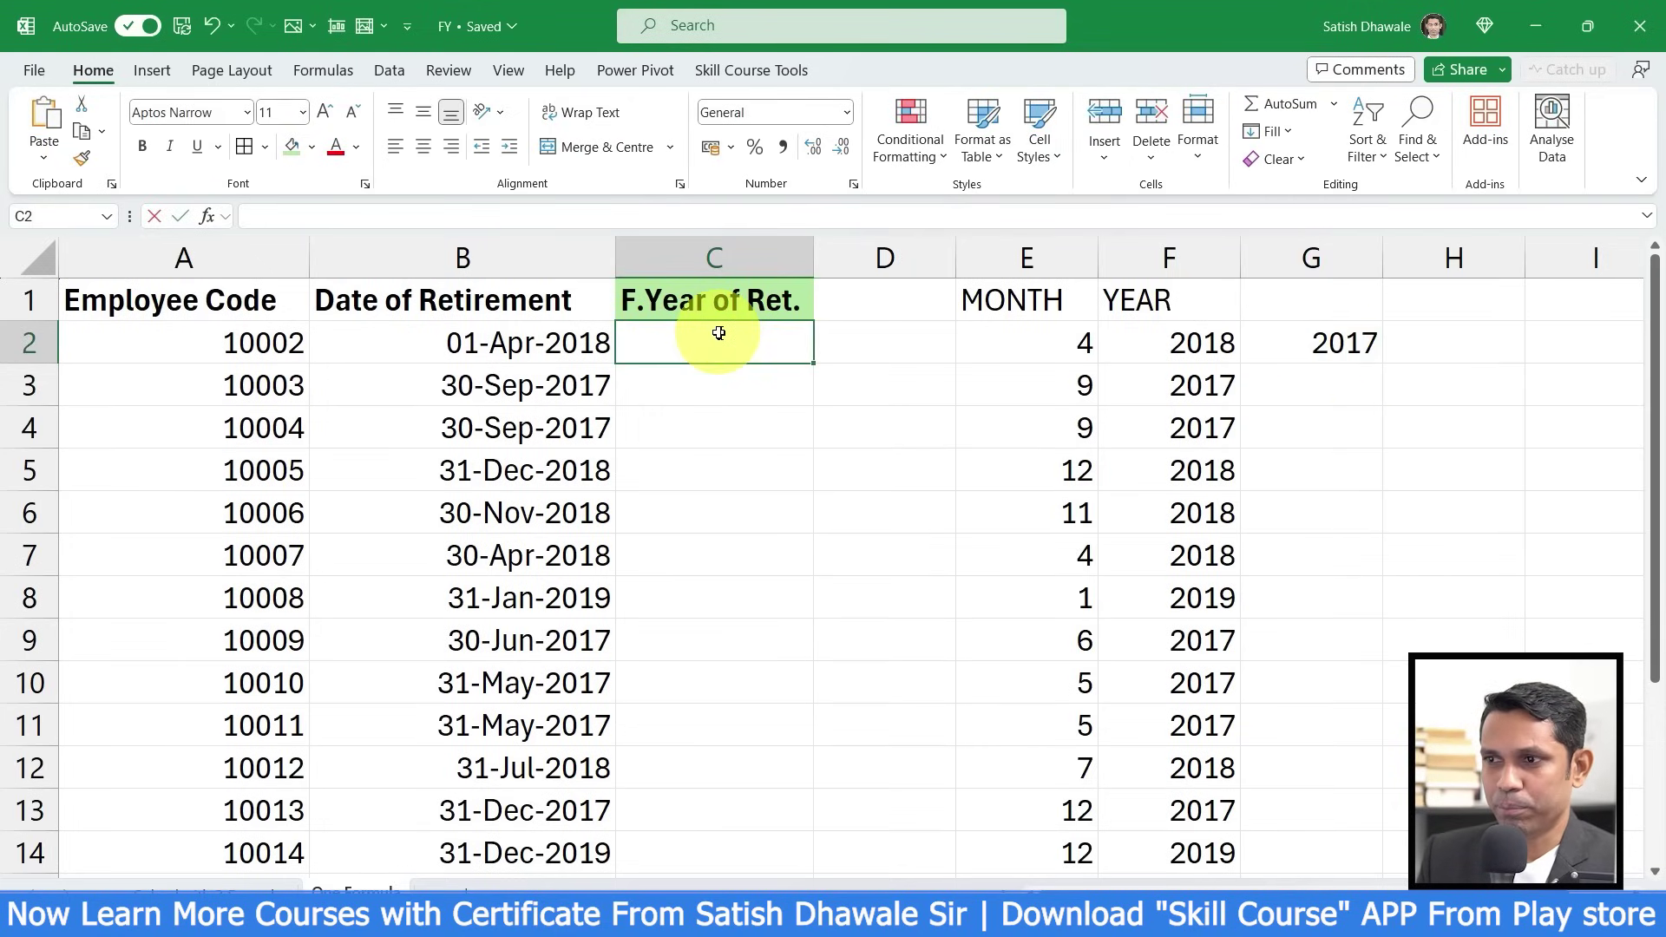
{"action": "type", "text": "="}
{"action": "key", "text": "Escape"}
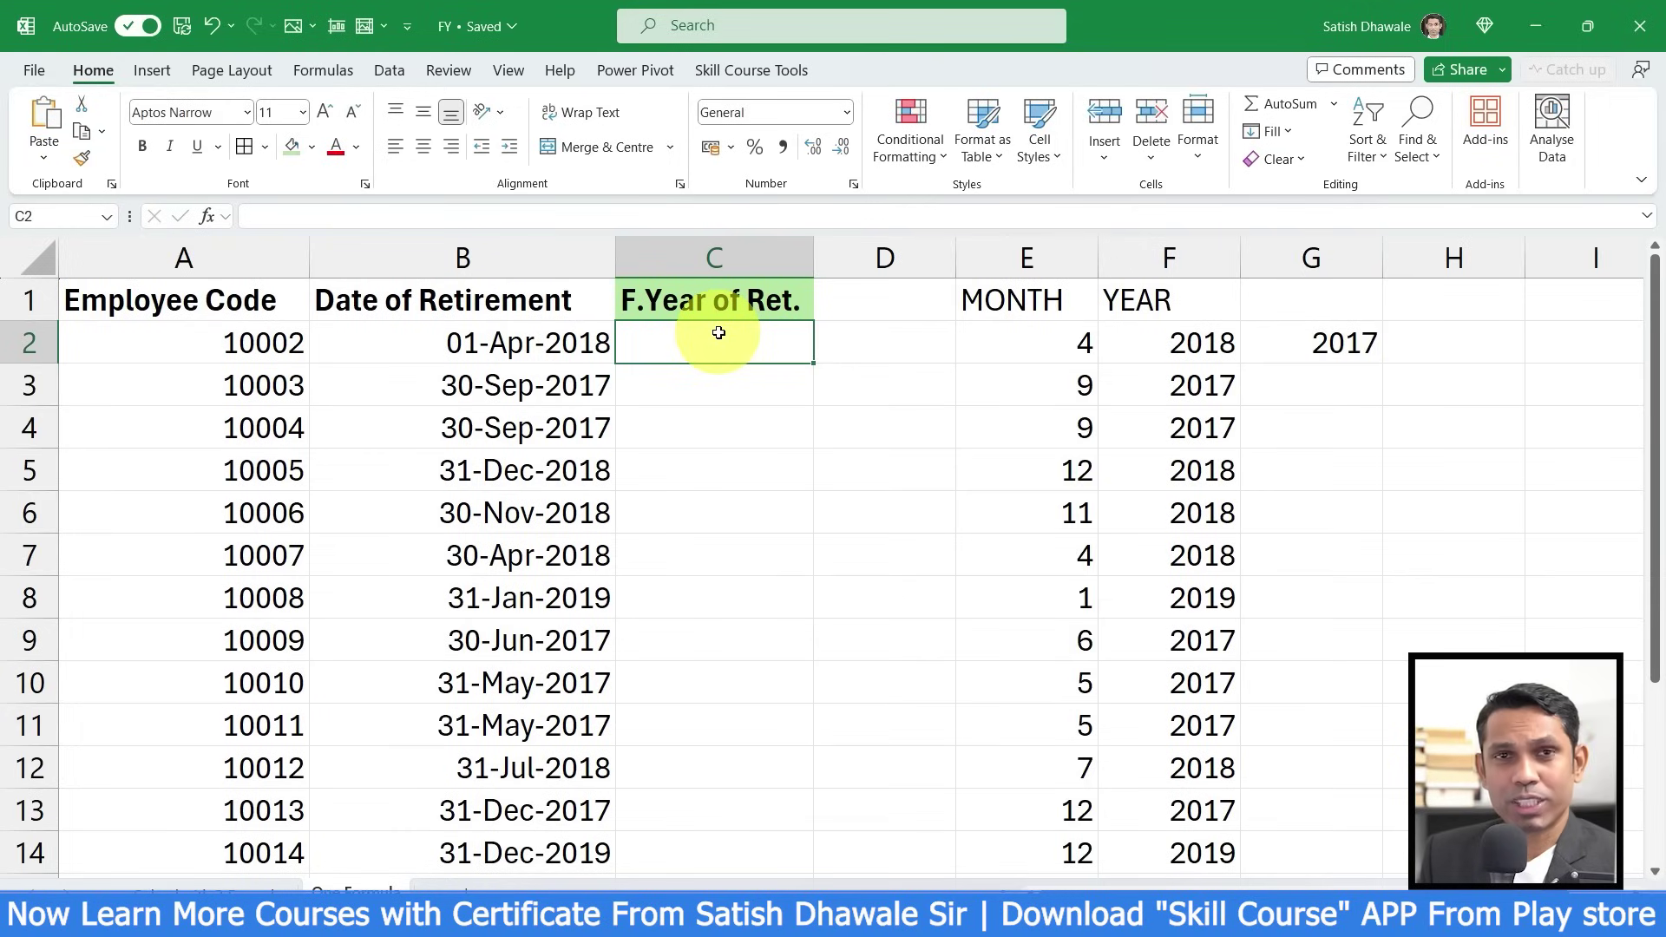
{"action": "type", "text": "=IFM"}
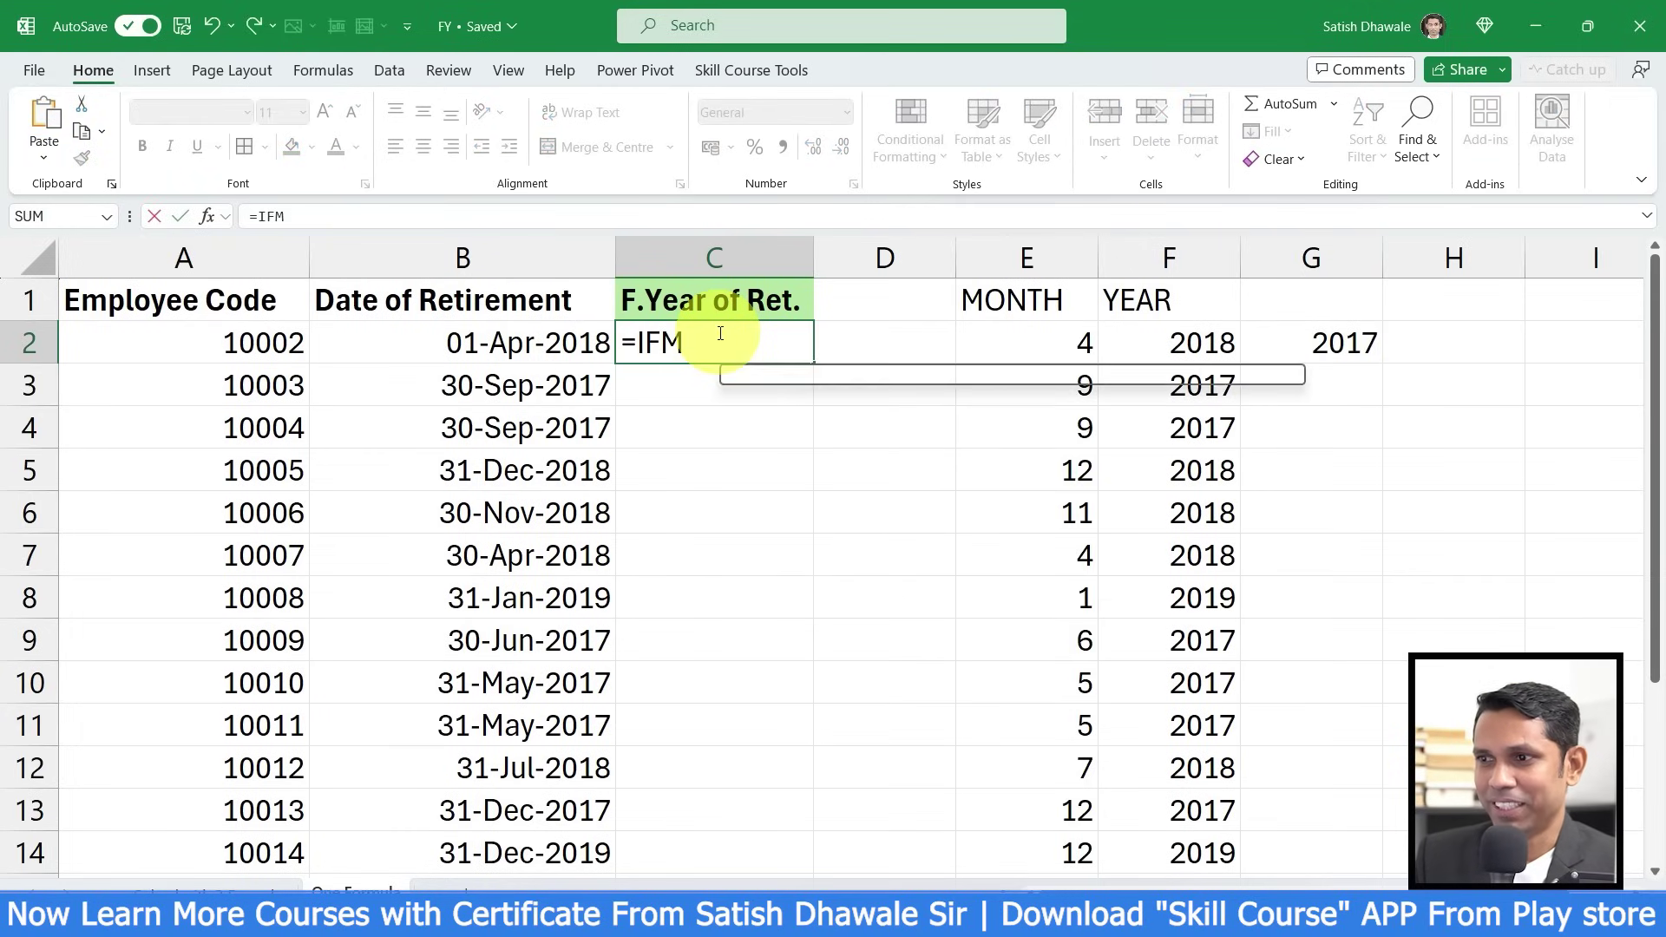
{"action": "key", "text": "BackSpace"}
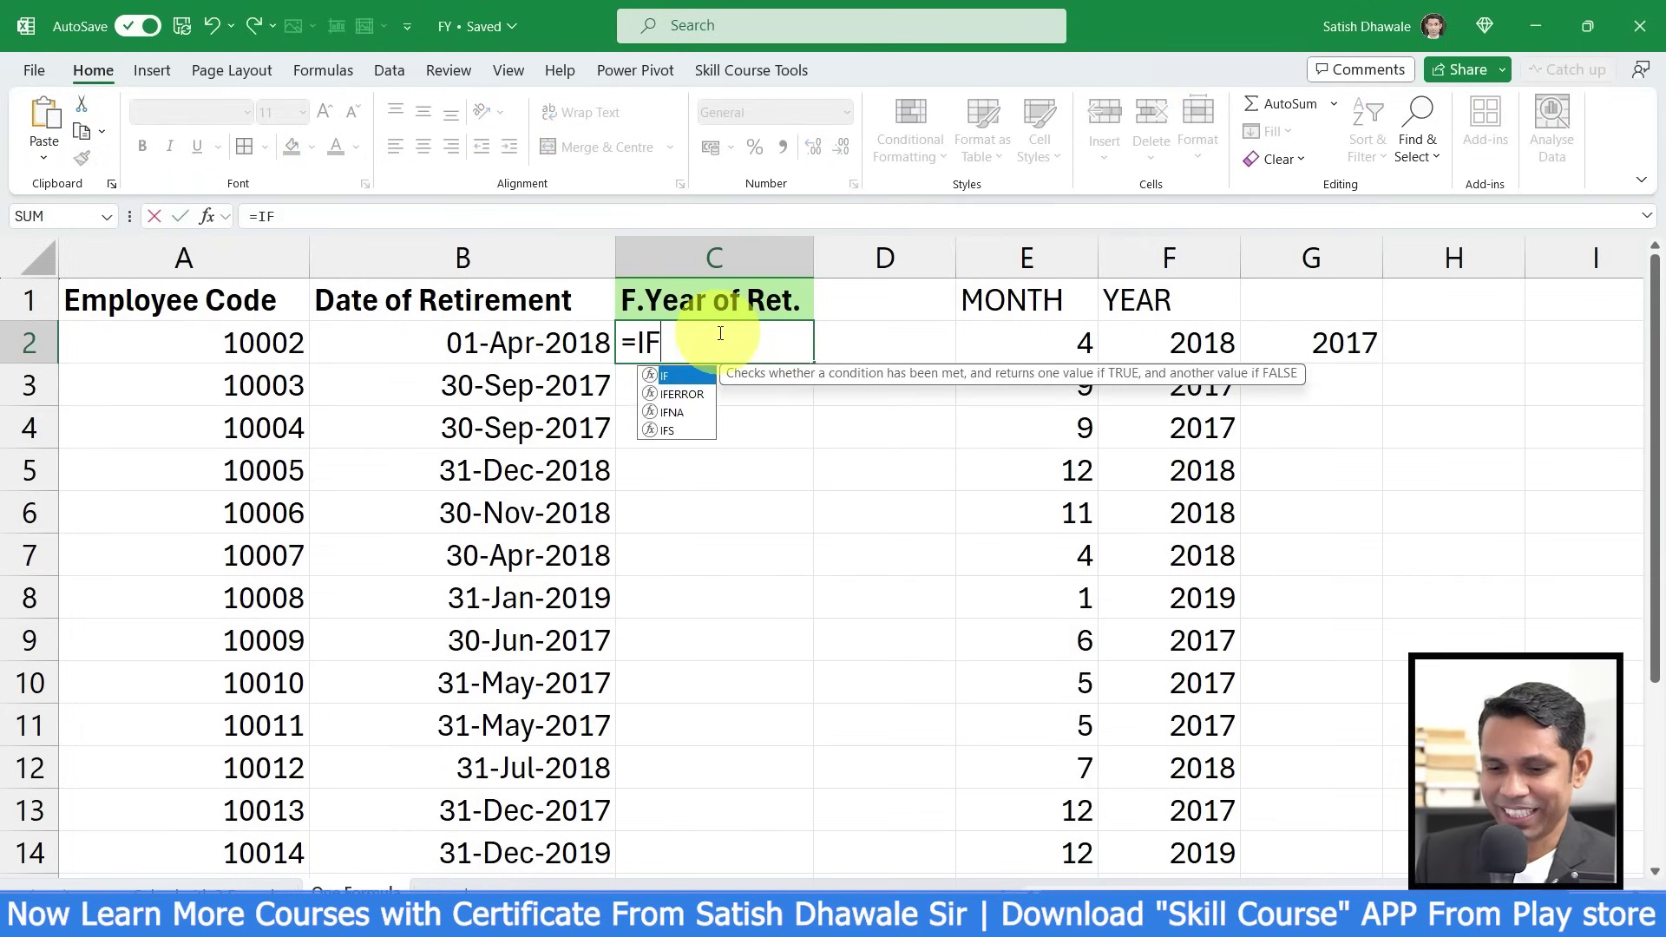
{"action": "key", "text": "BackSpace"}
{"action": "key", "text": "BackSpace"}
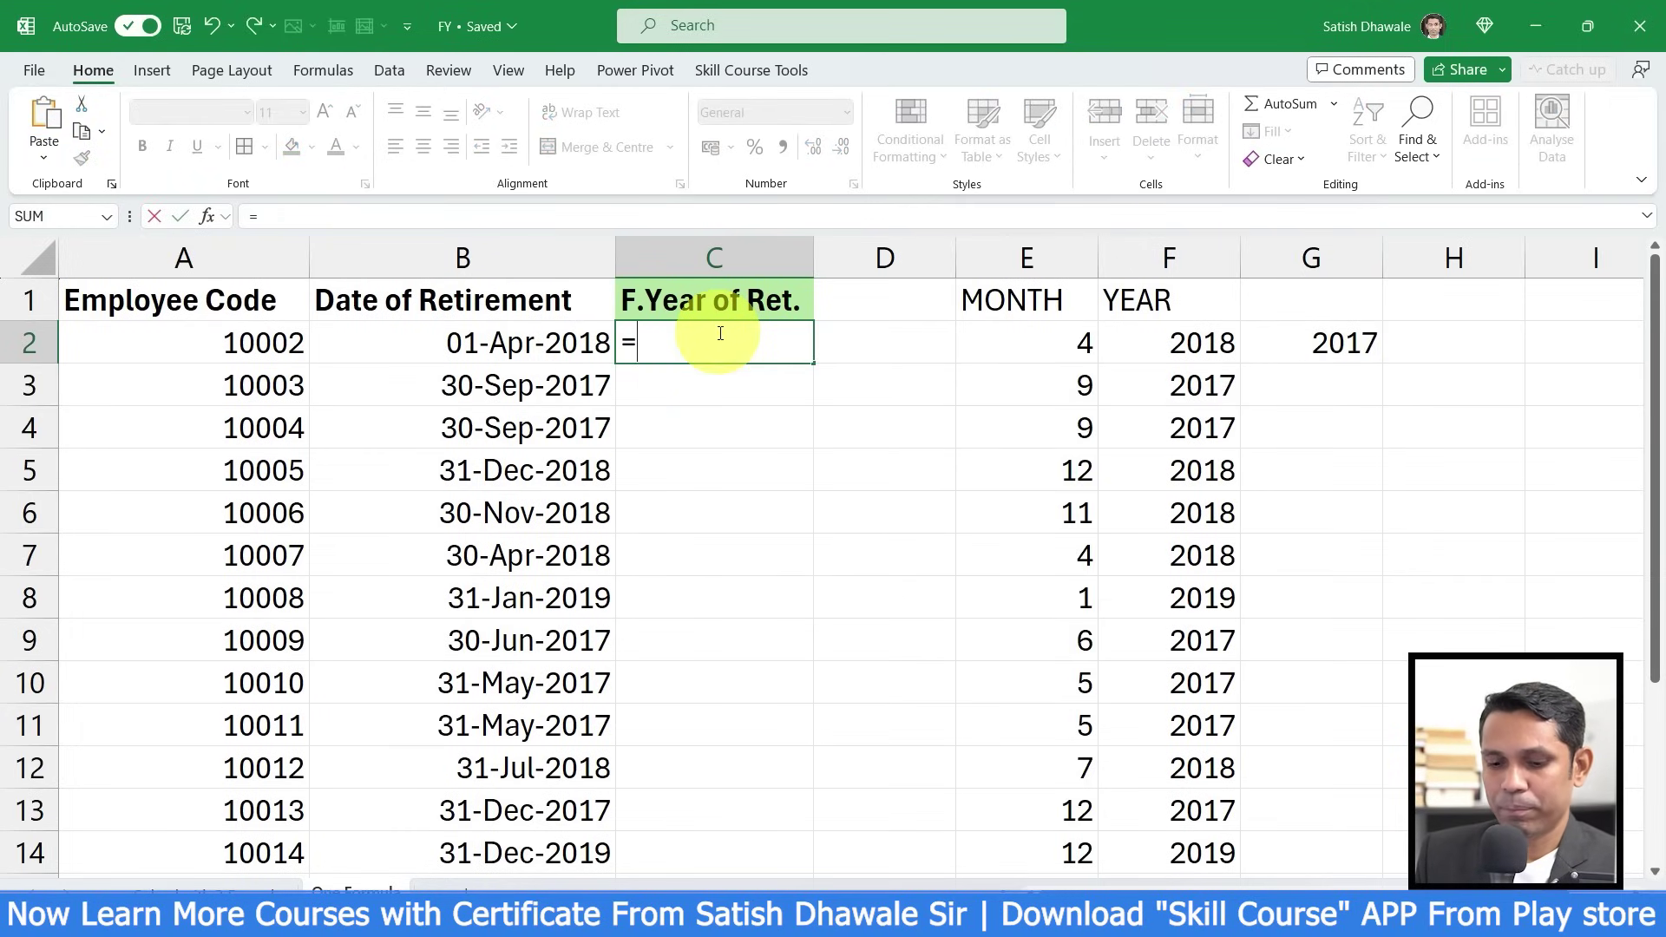
{"action": "type", "text": "MONTH("}
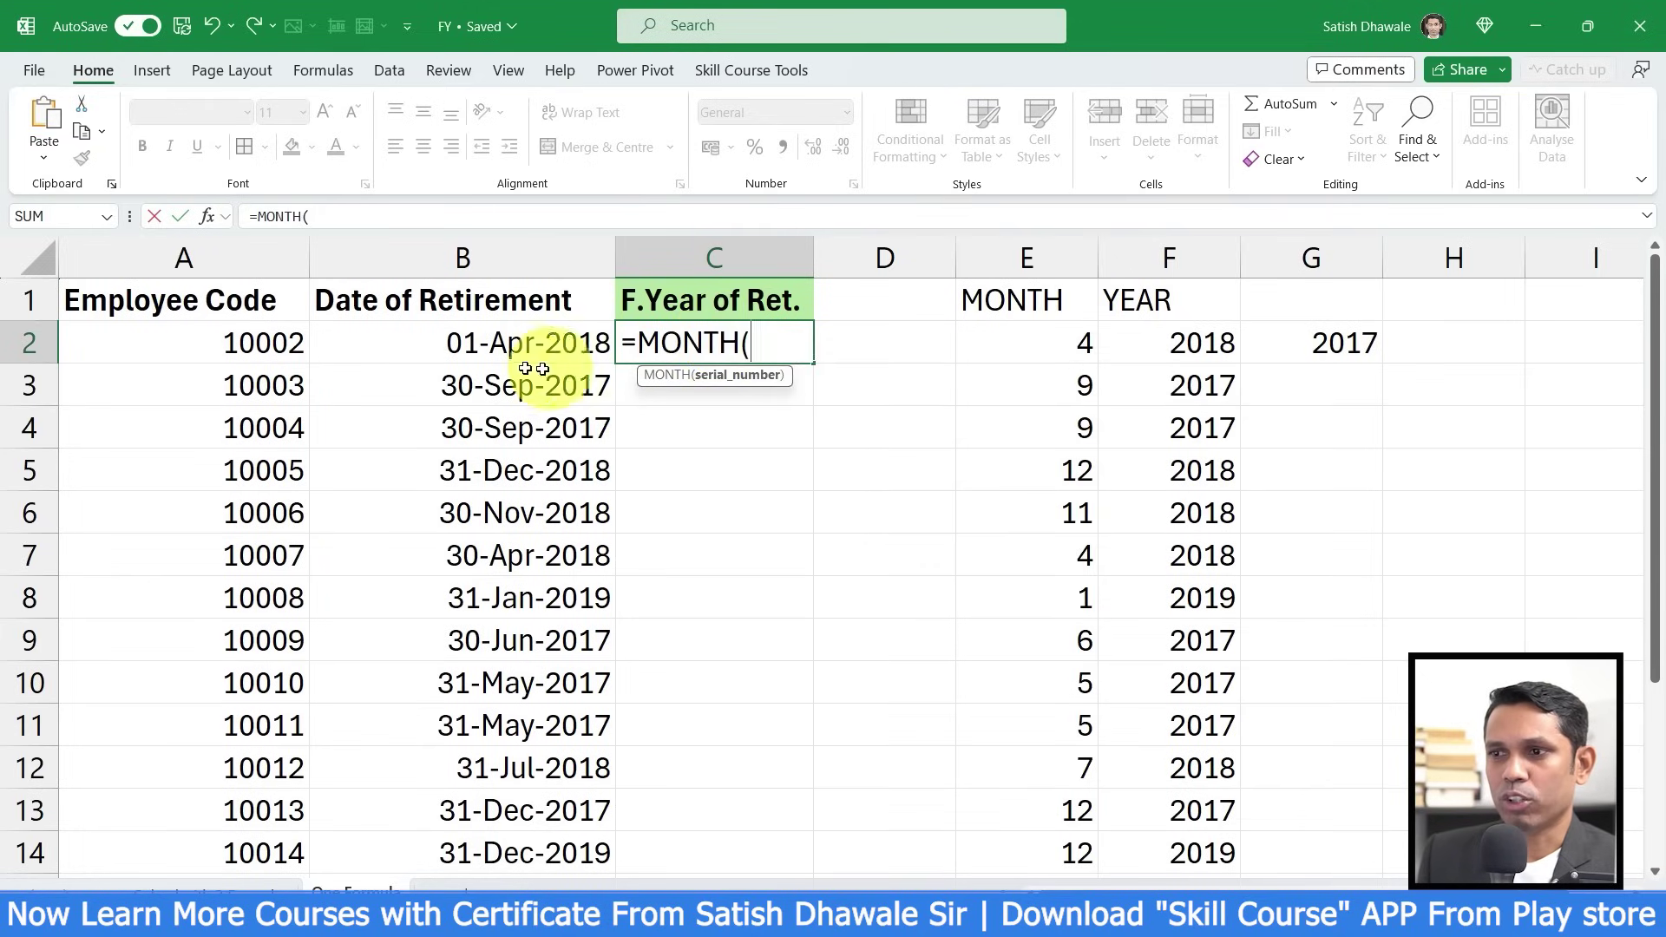
{"action": "left_click", "coordinate": [525, 341]}
{"action": "key", "text": "Return"}
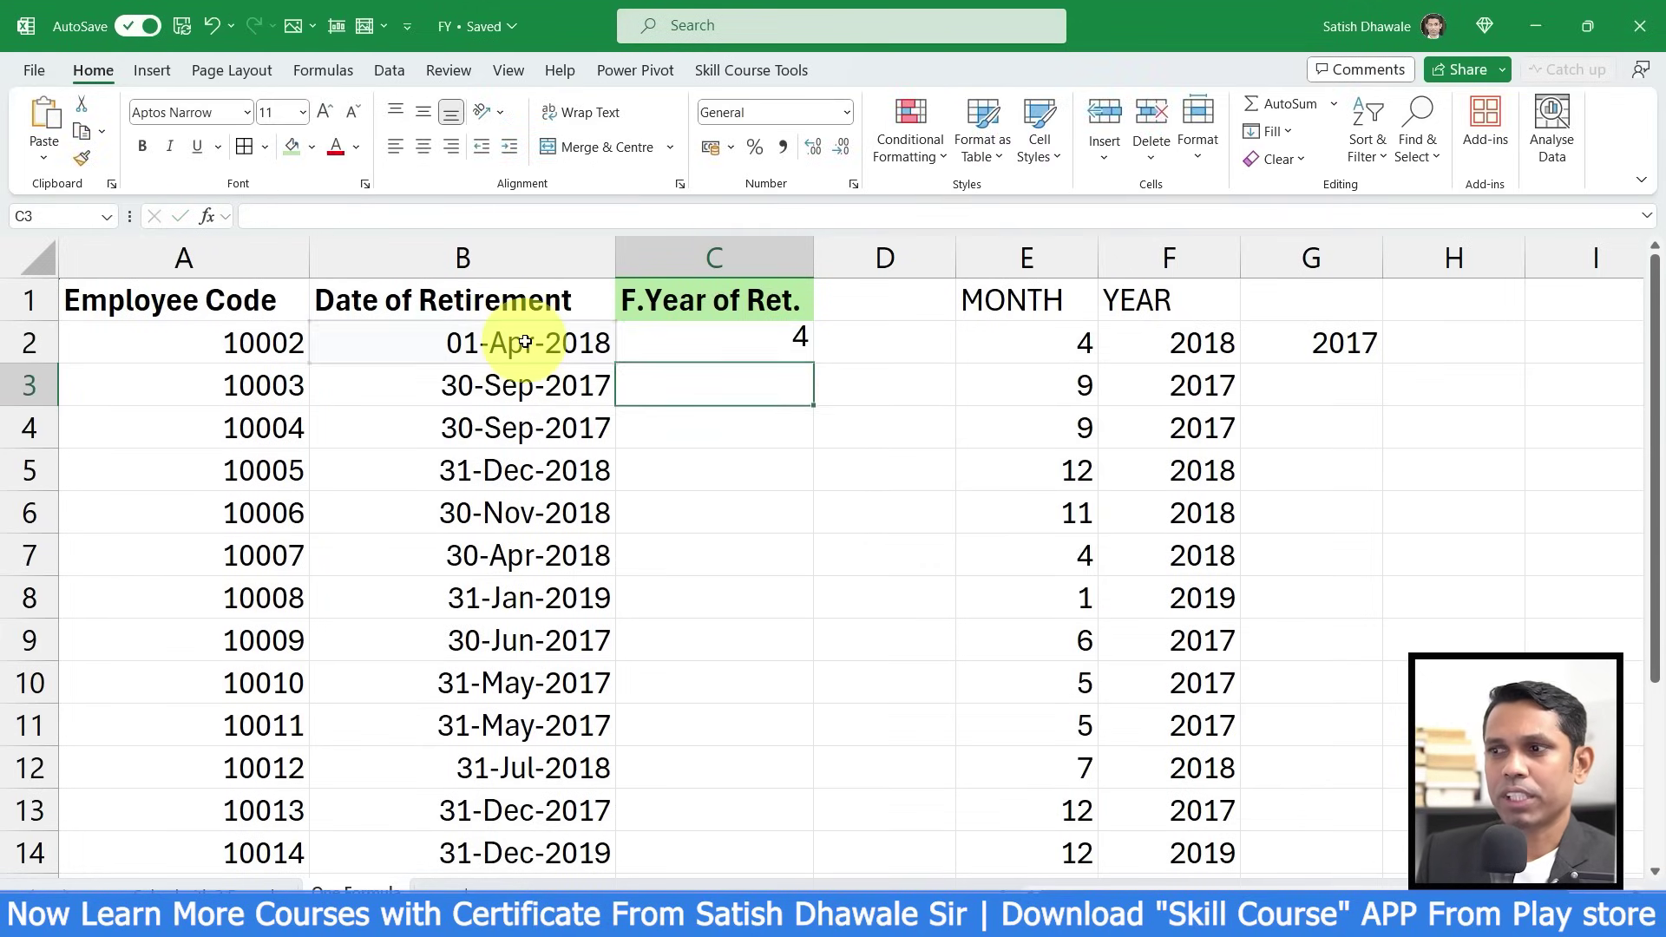
- Try wrapping the month formula in C2 in an IF function with the condition MONTH(B2)>=4
{"action": "left_click", "coordinate": [708, 344]}
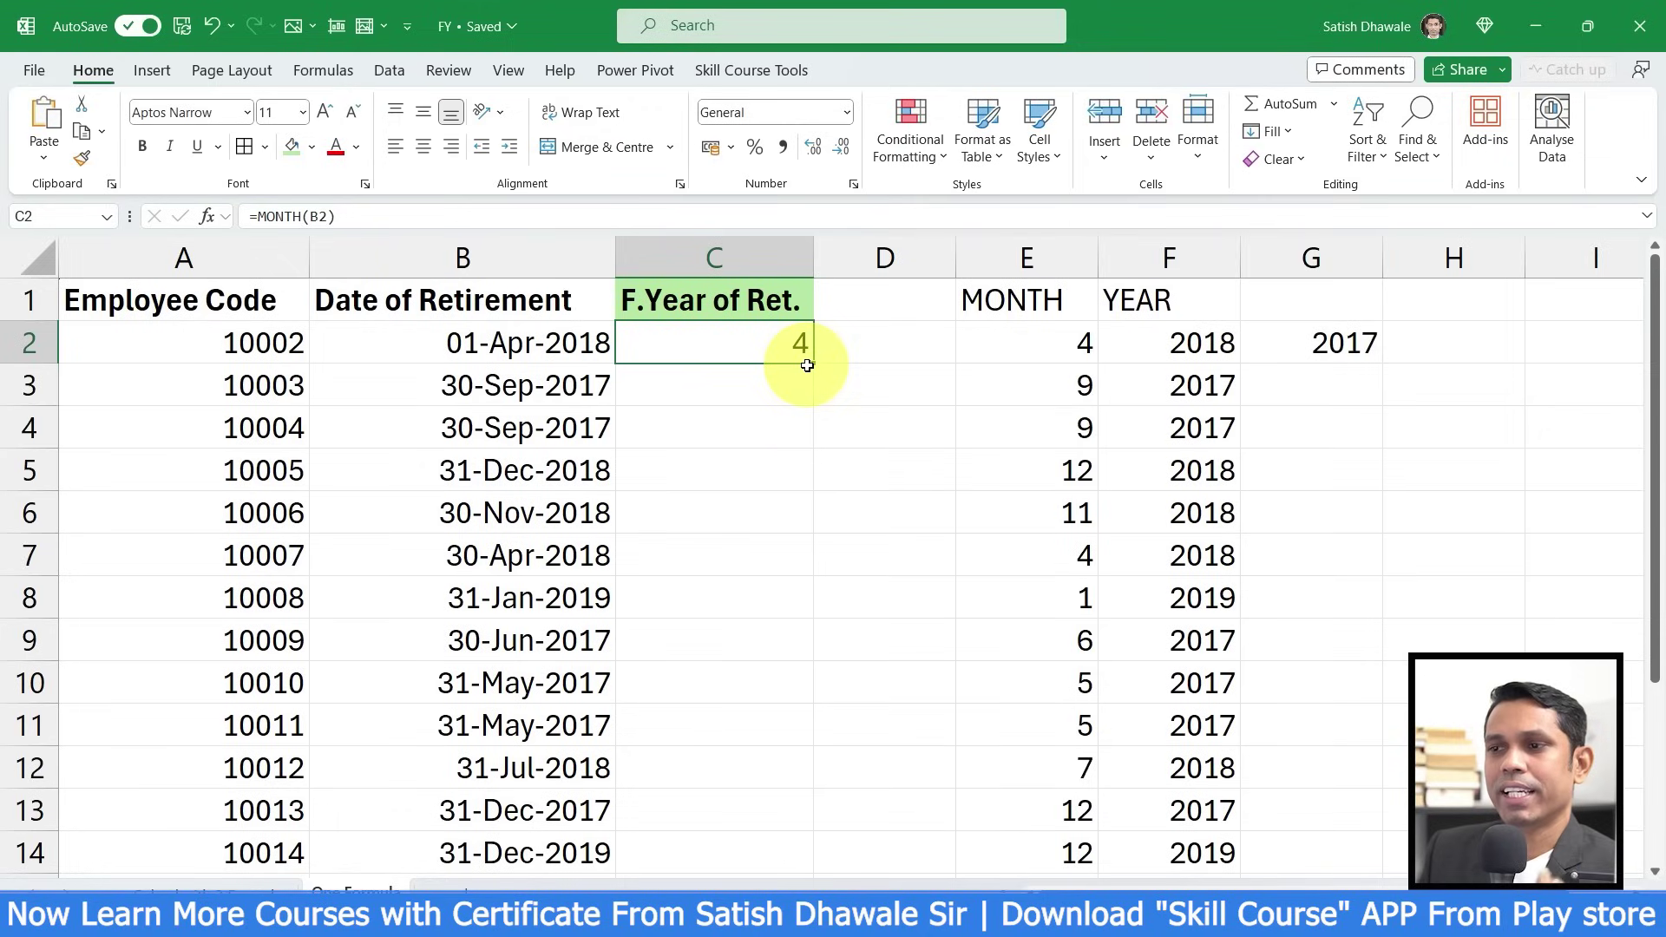
{"action": "left_click", "coordinate": [527, 343]}
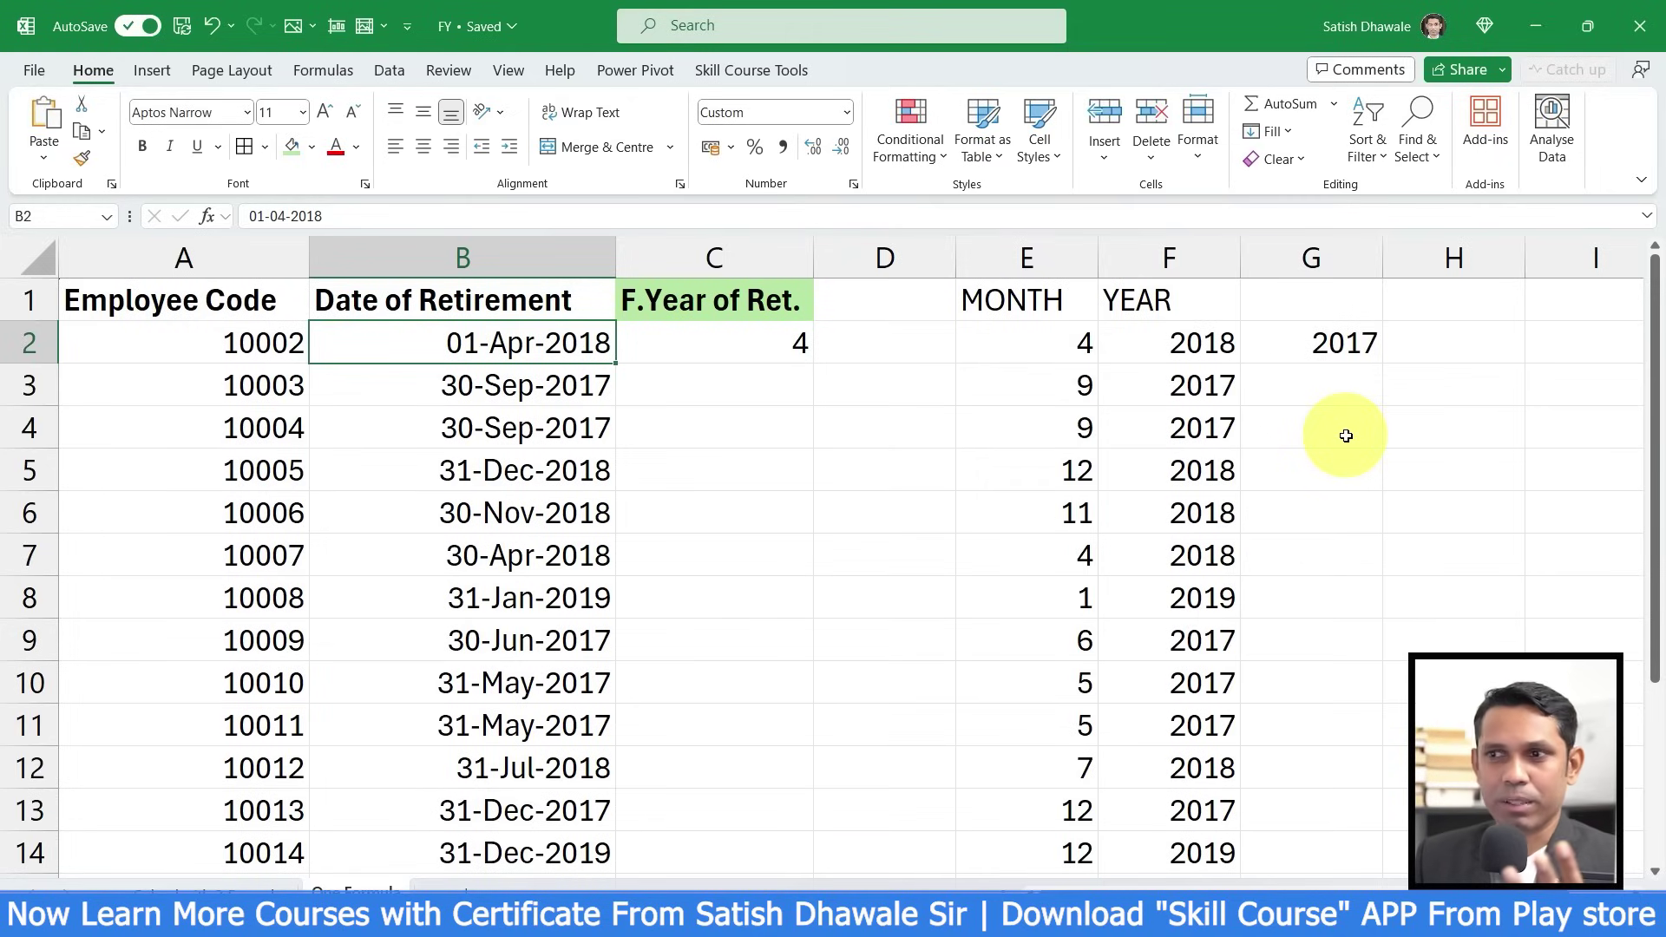
{"action": "left_click", "coordinate": [777, 347]}
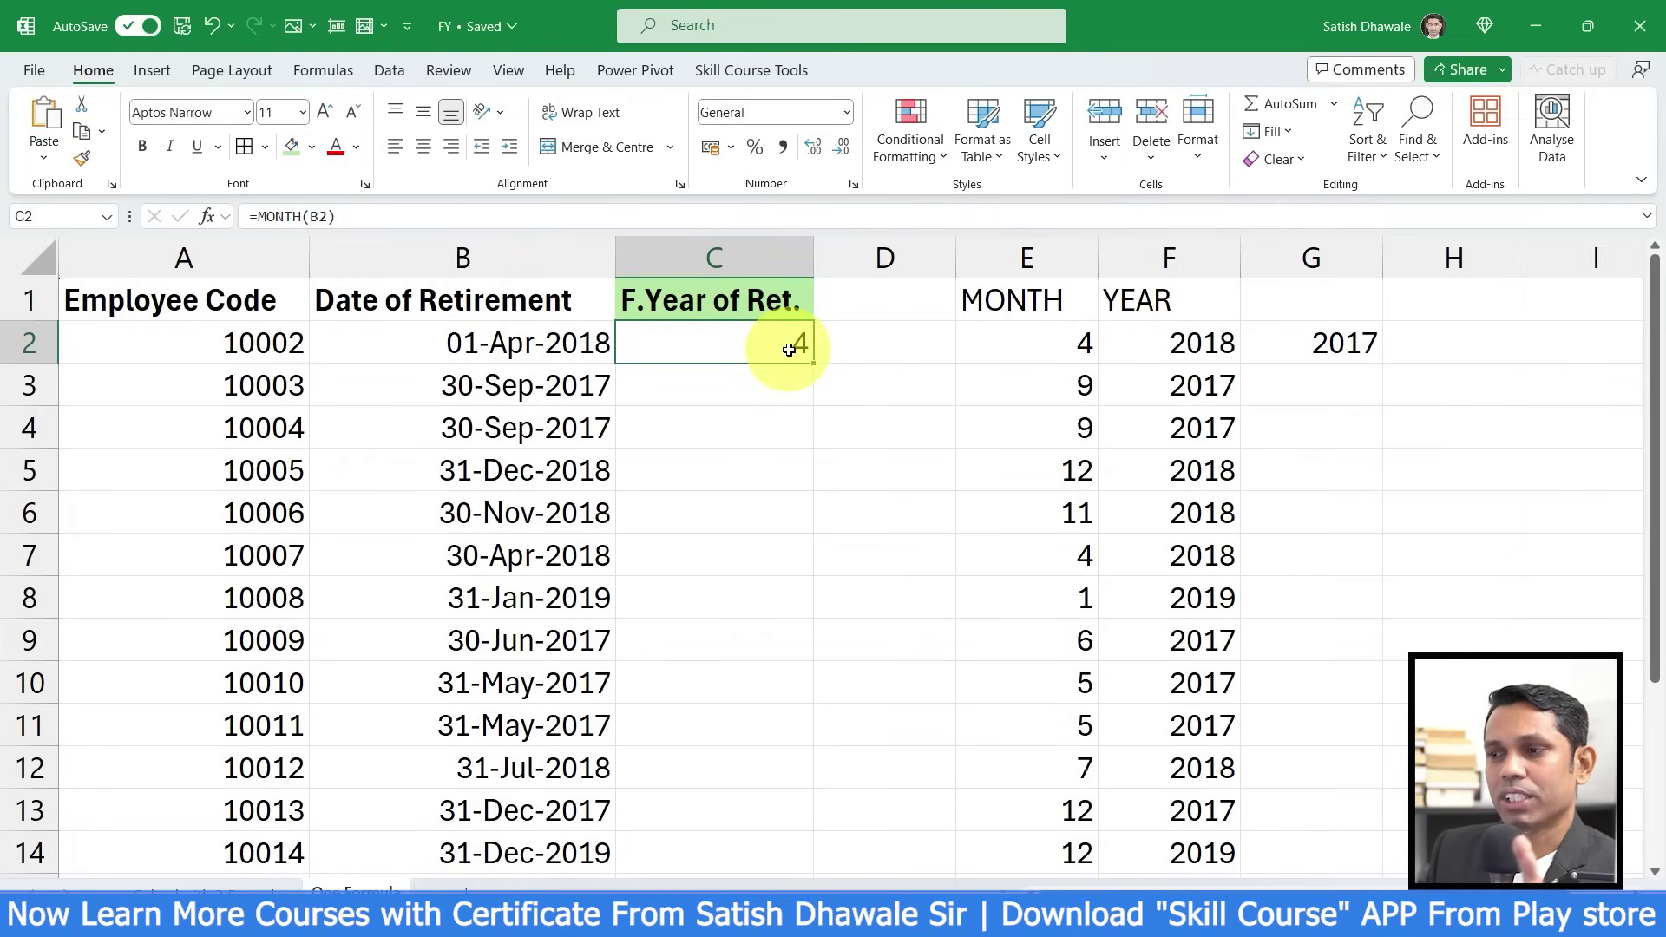
{"action": "double_click", "coordinate": [789, 350]}
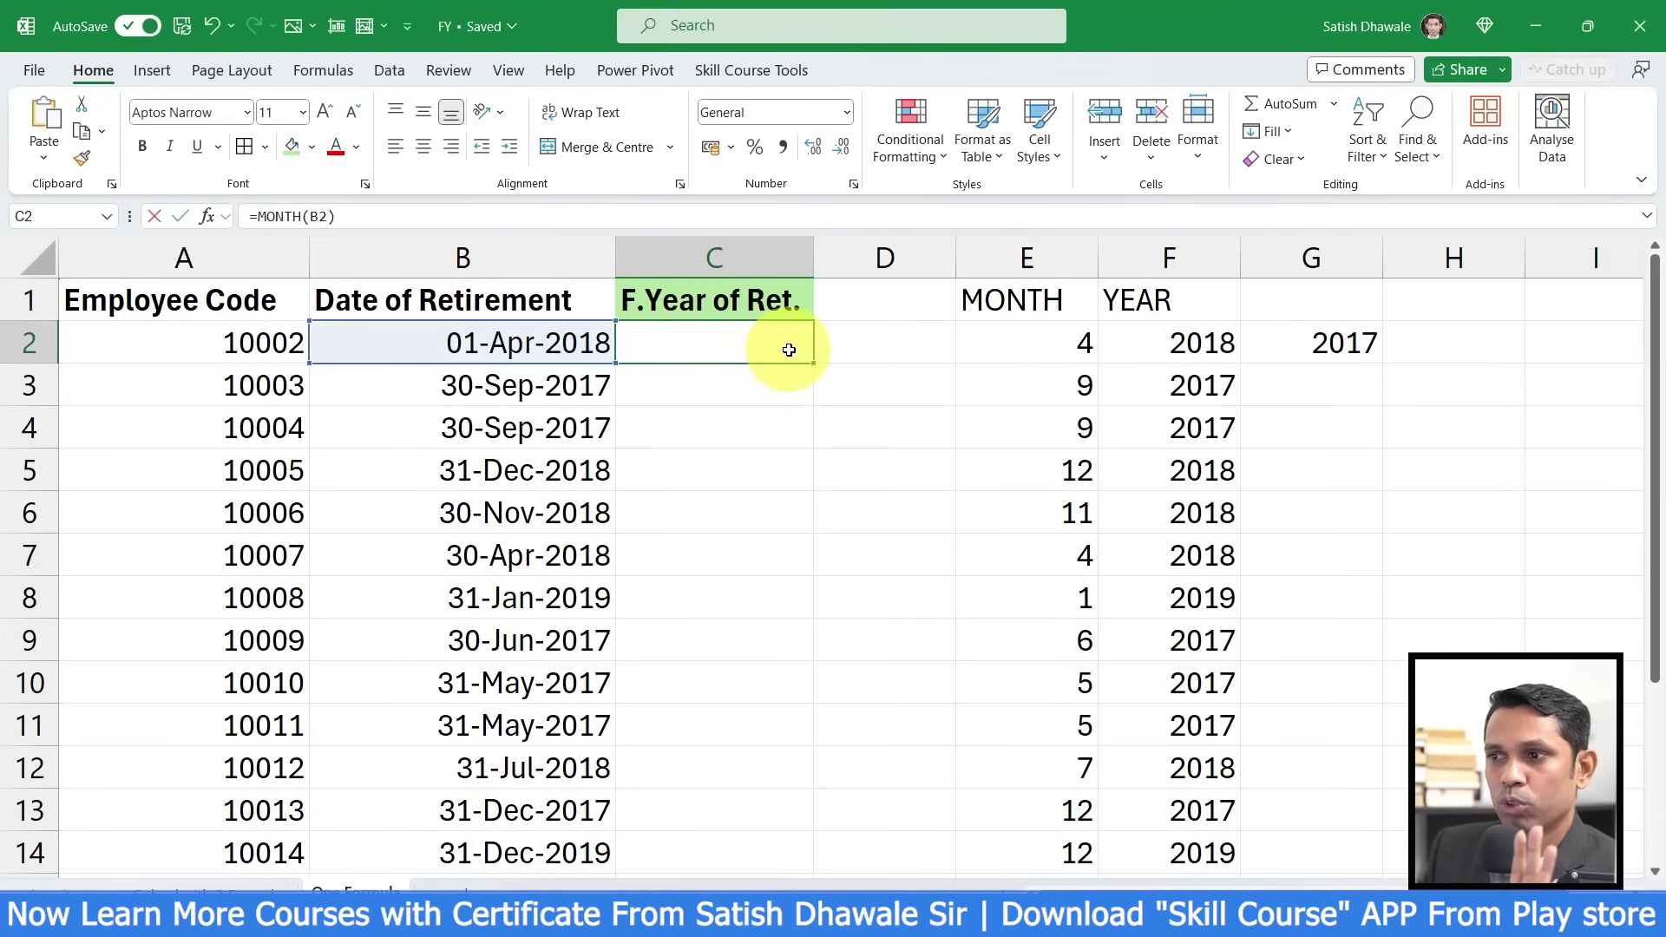
{"action": "left_click", "coordinate": [643, 345]}
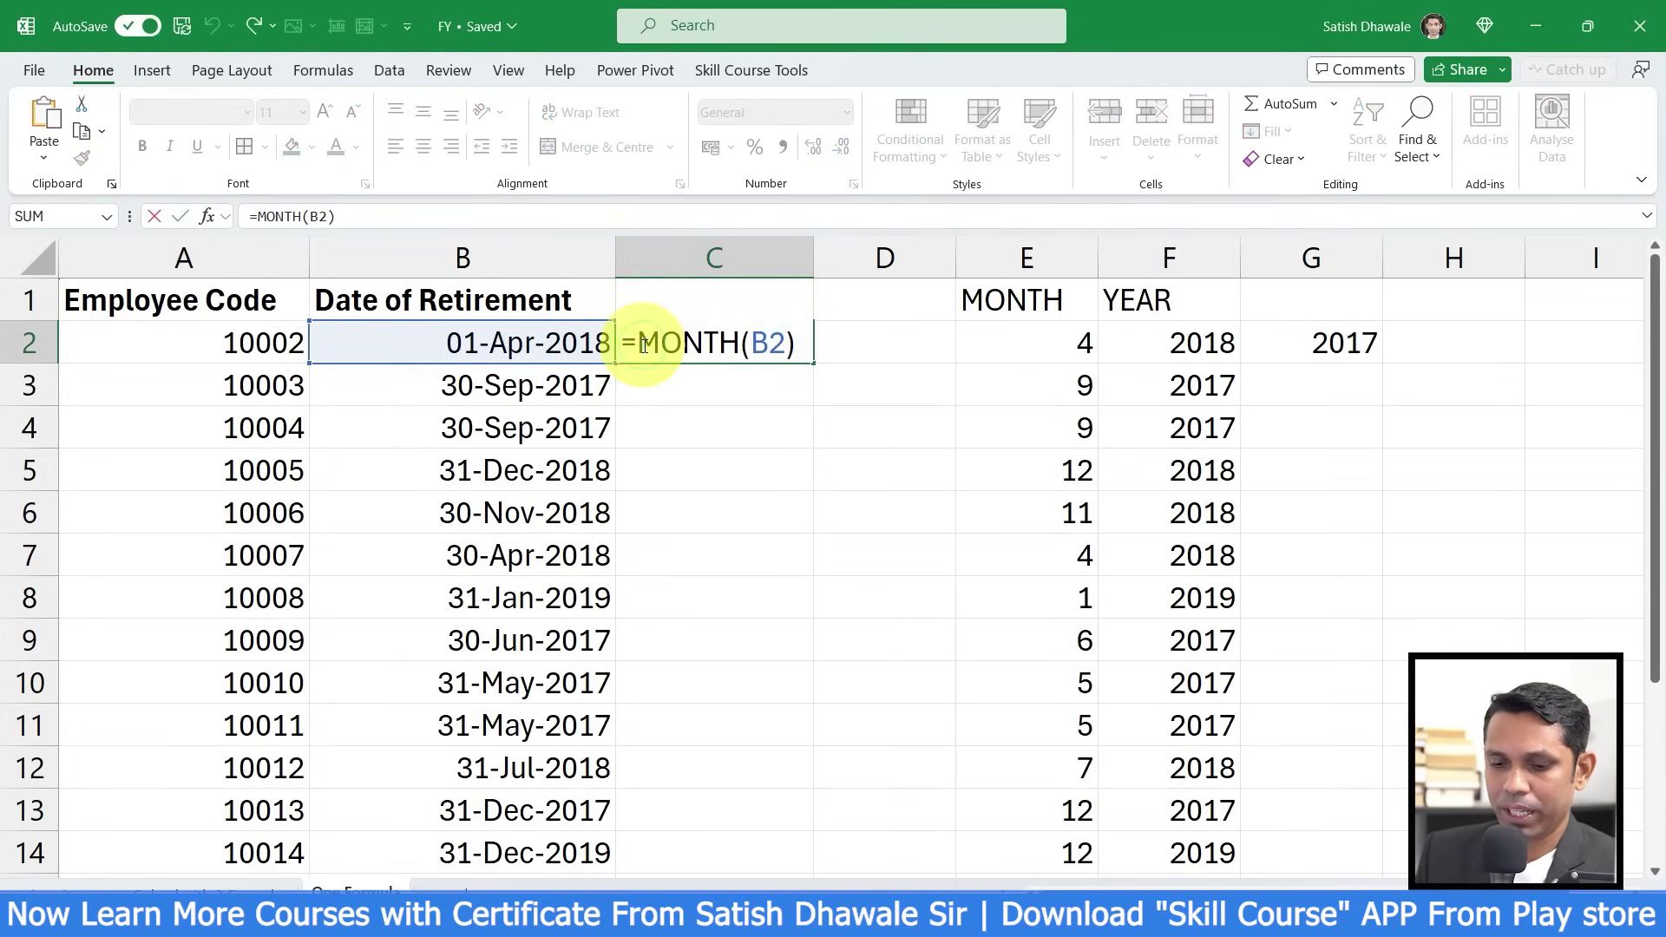
{"action": "type", "text": "IF("}
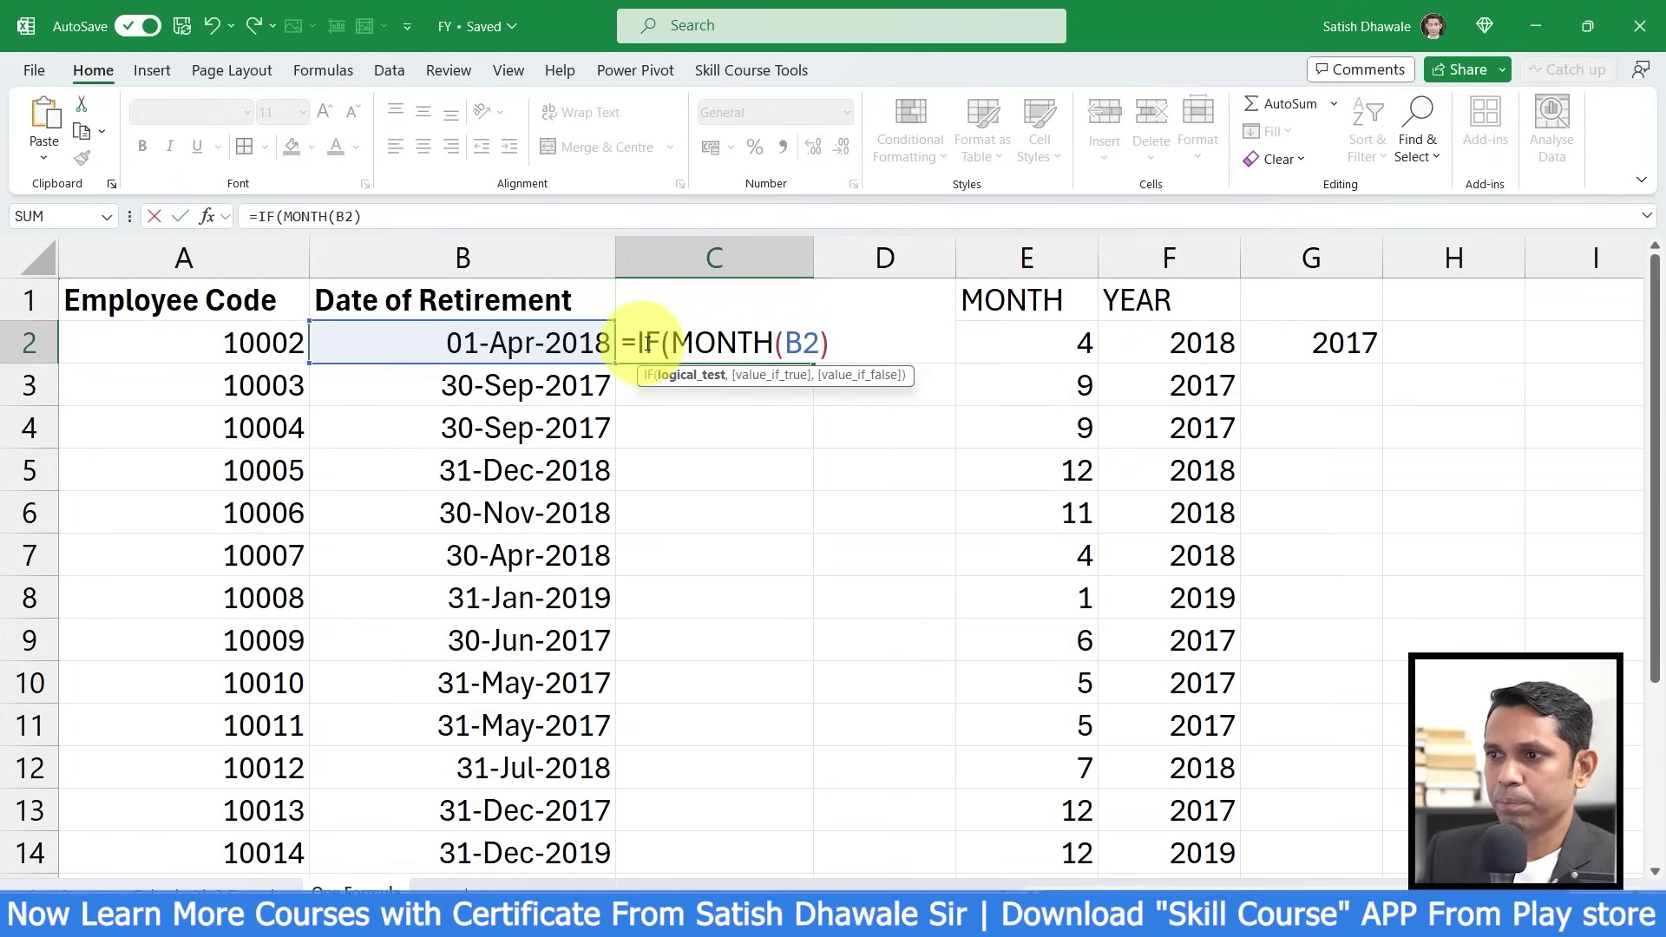
{"action": "left_click", "coordinate": [834, 341]}
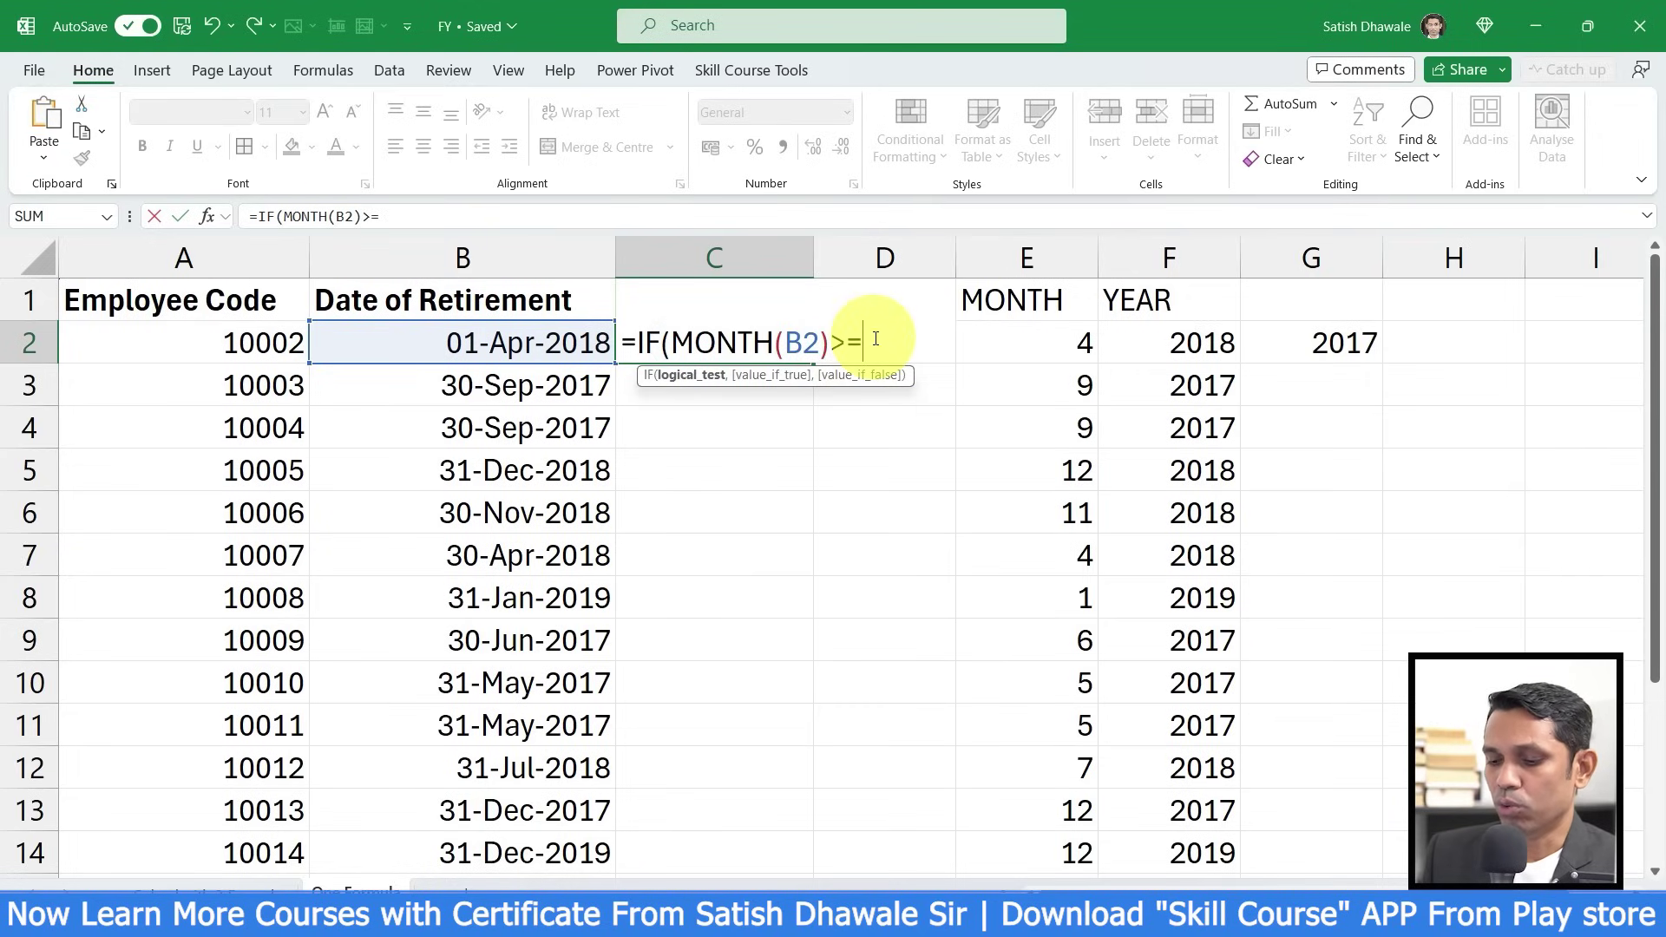
{"action": "type", "text": ">="}
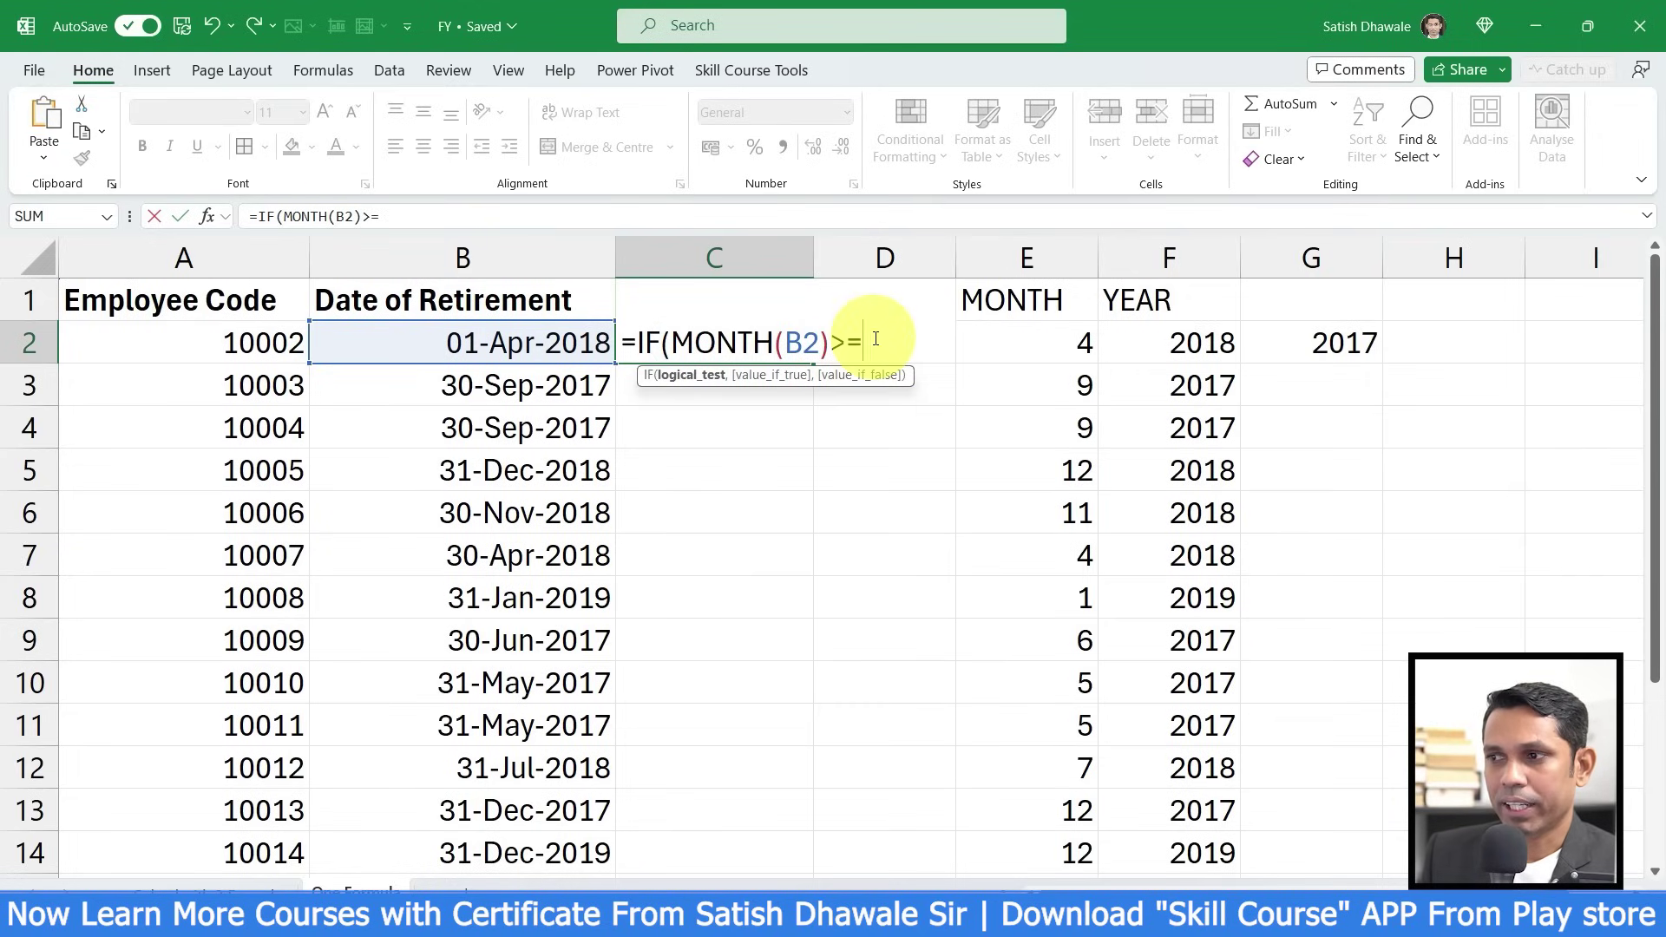
{"action": "type", "text": "4"}
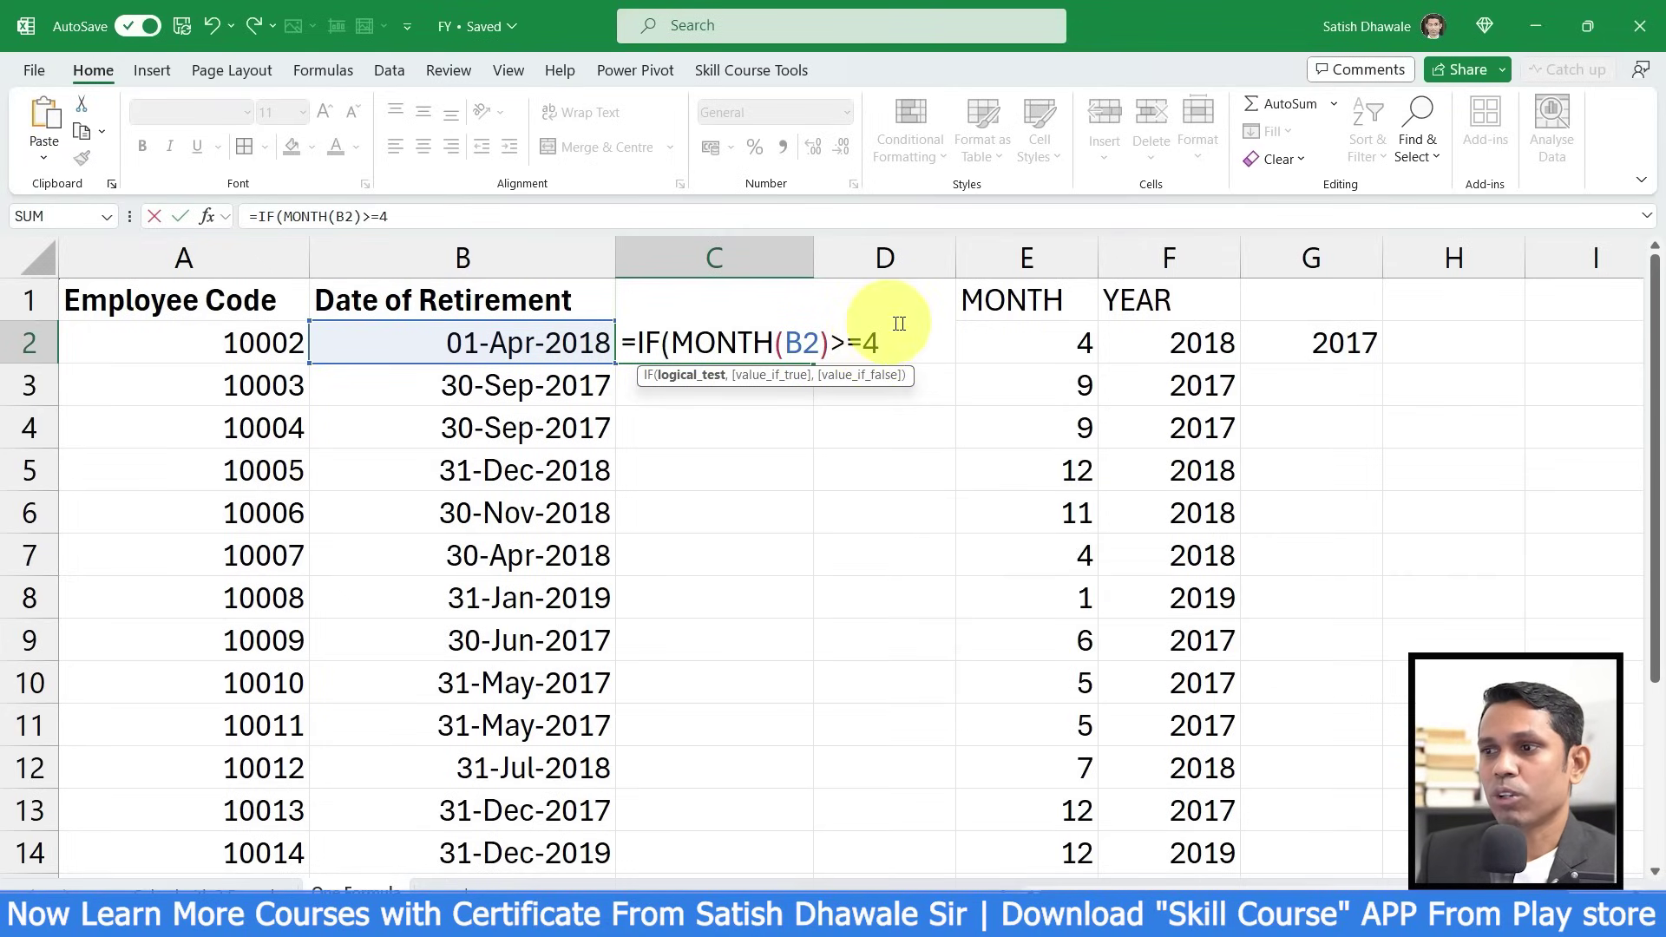
{"action": "type", "text": ","}
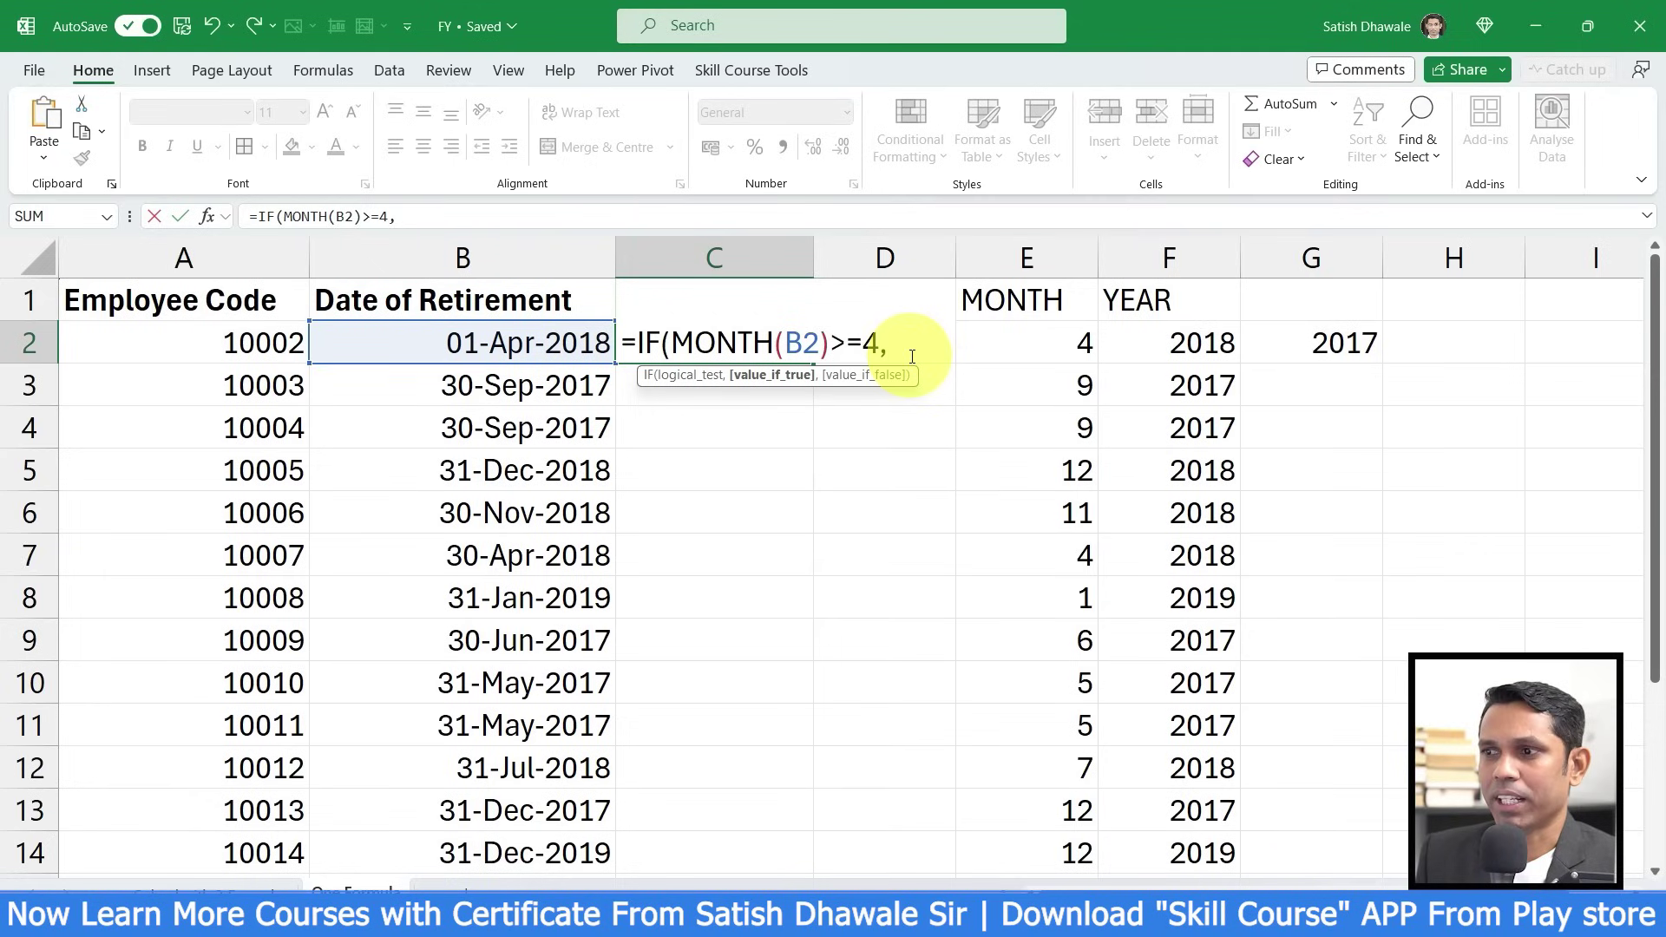
- Try YEAR(B2)&YEAR(B2)+1 as the IF formula's value if true in C2, and discard the edit
{"action": "type", "text": "YEAR("}
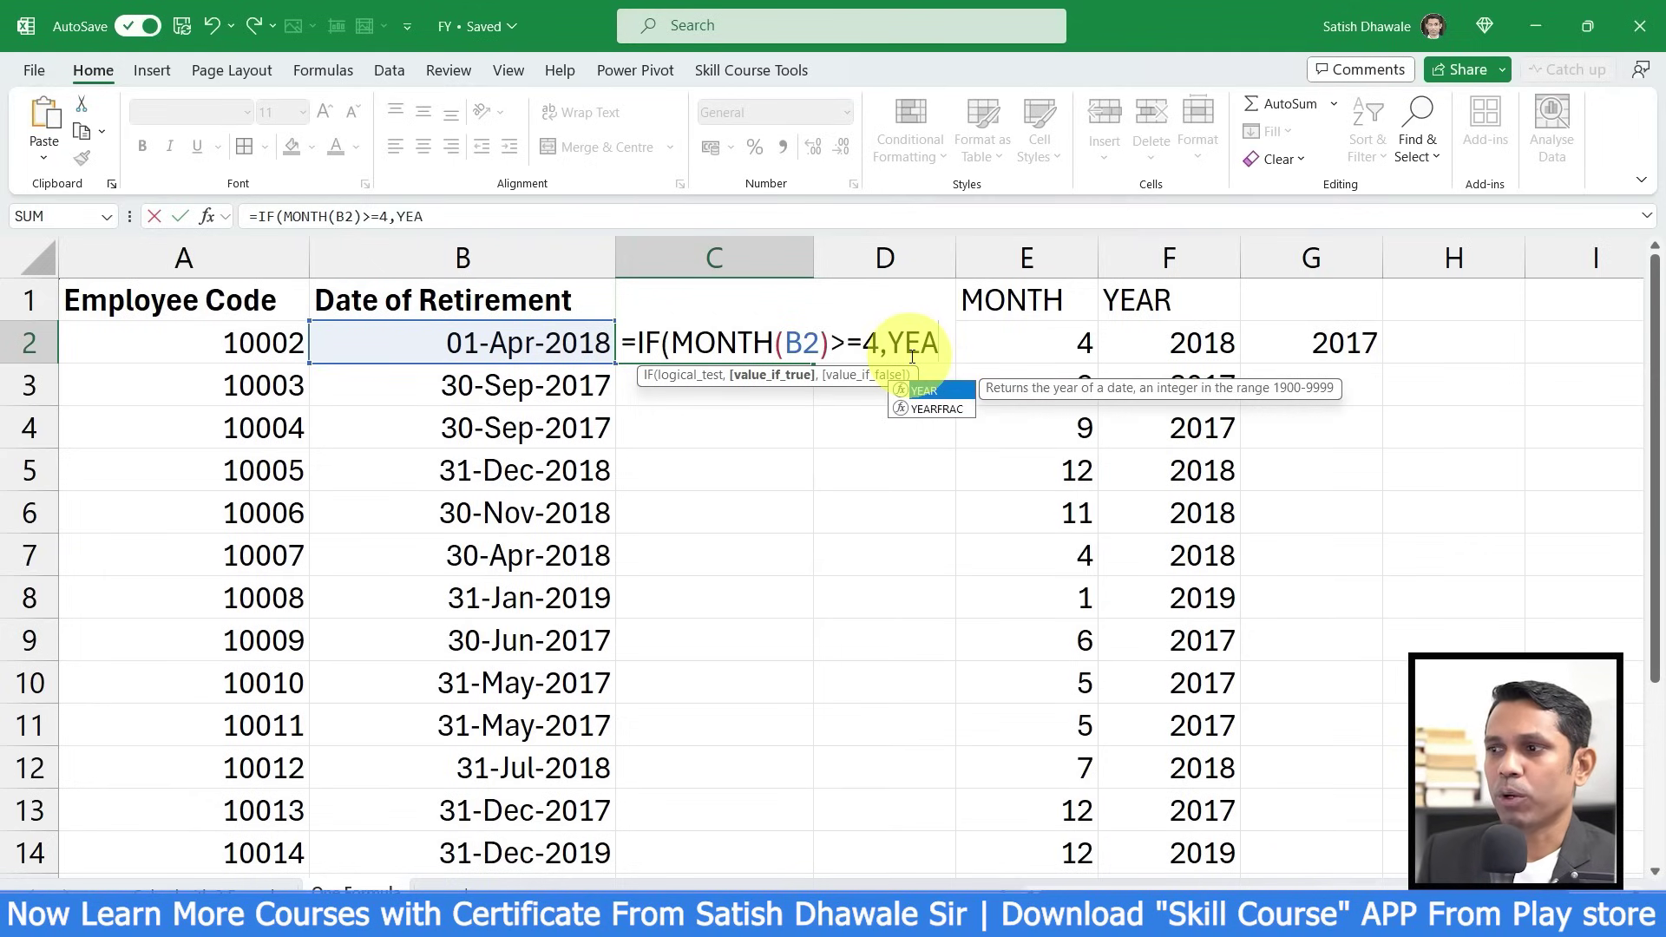
{"action": "left_click", "coordinate": [565, 341]}
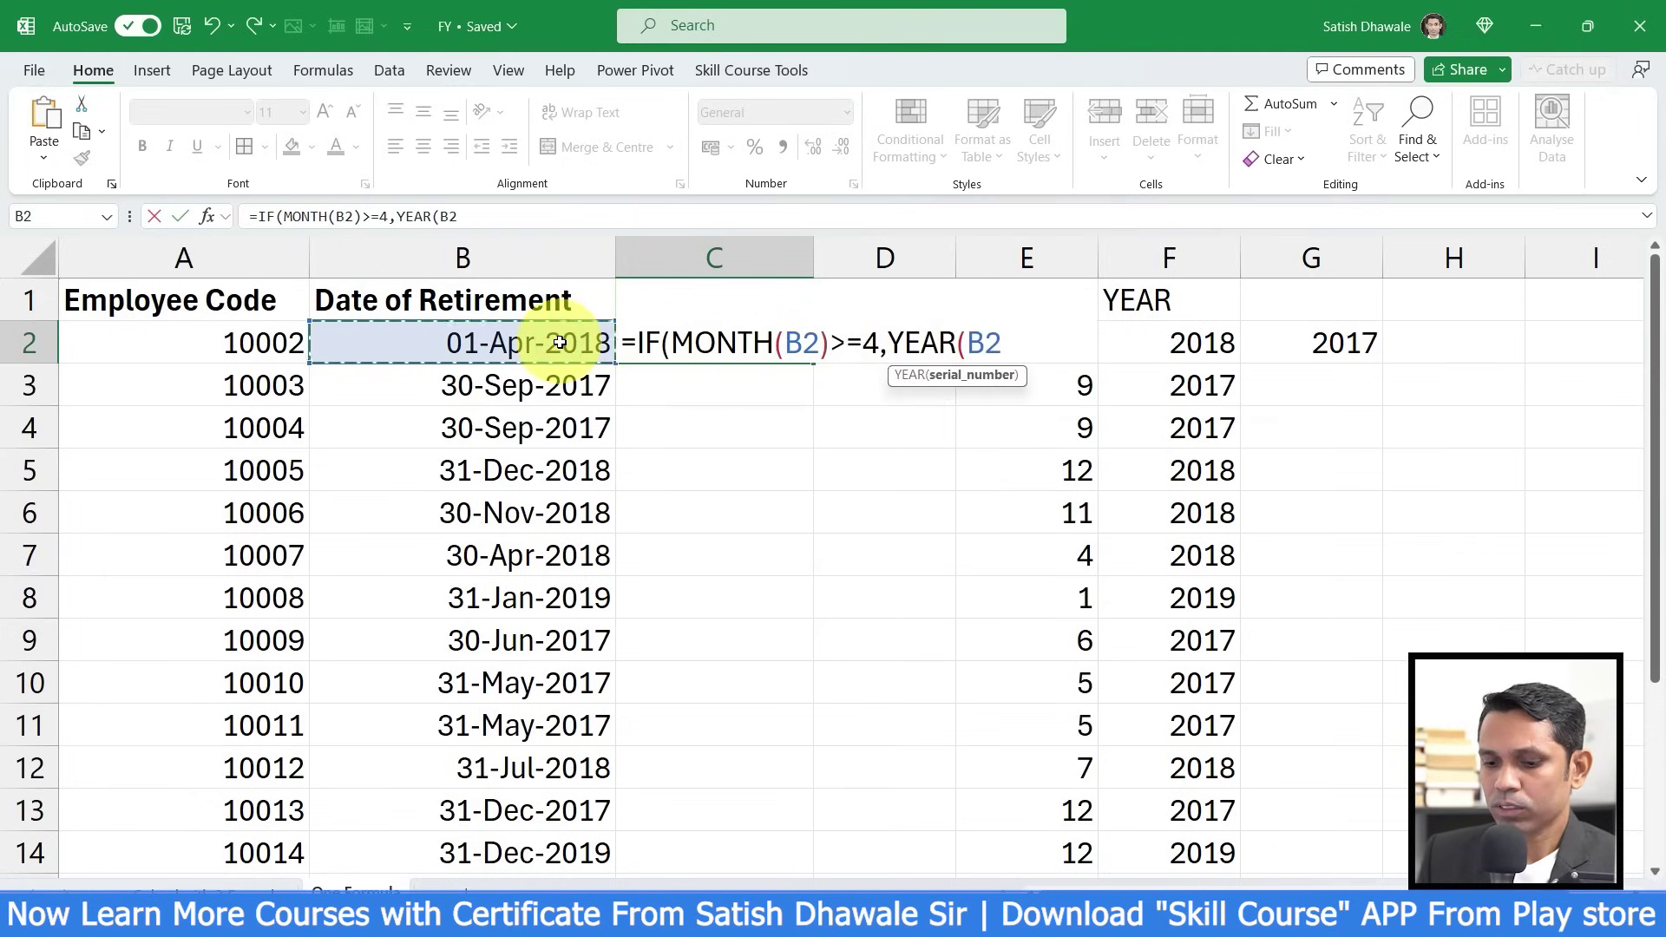
{"action": "type", "text": ")"}
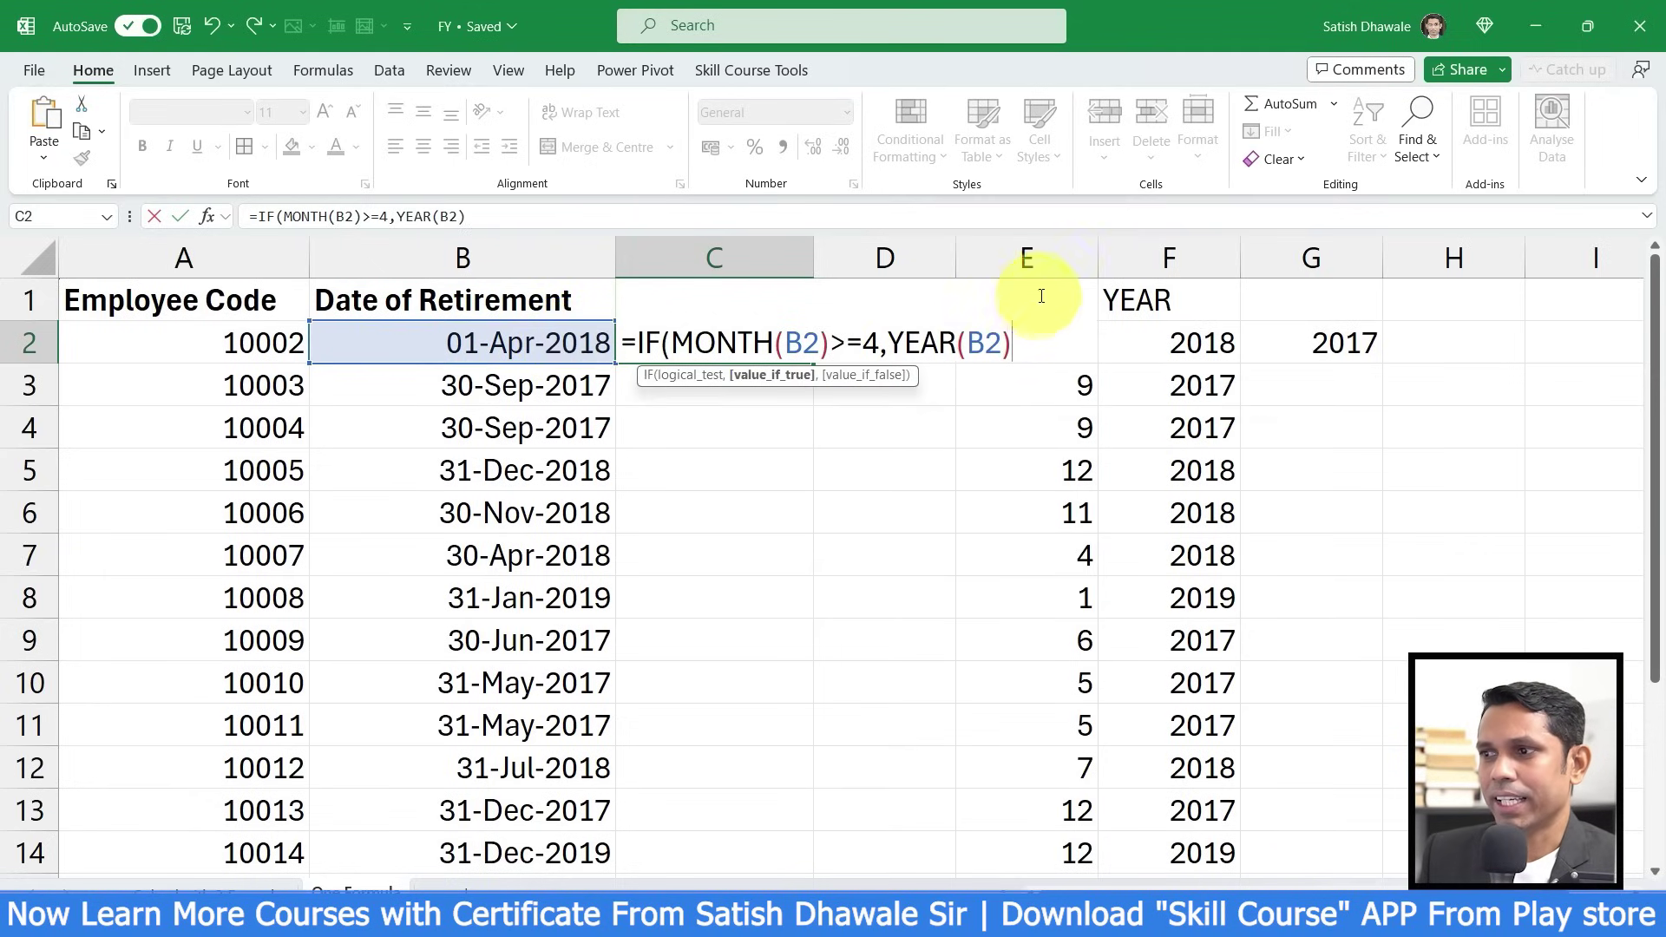
{"action": "left_click_drag", "start_coordinate": [887, 342], "coordinate": [985, 345]}
{"action": "key", "text": "ctrl+c"}
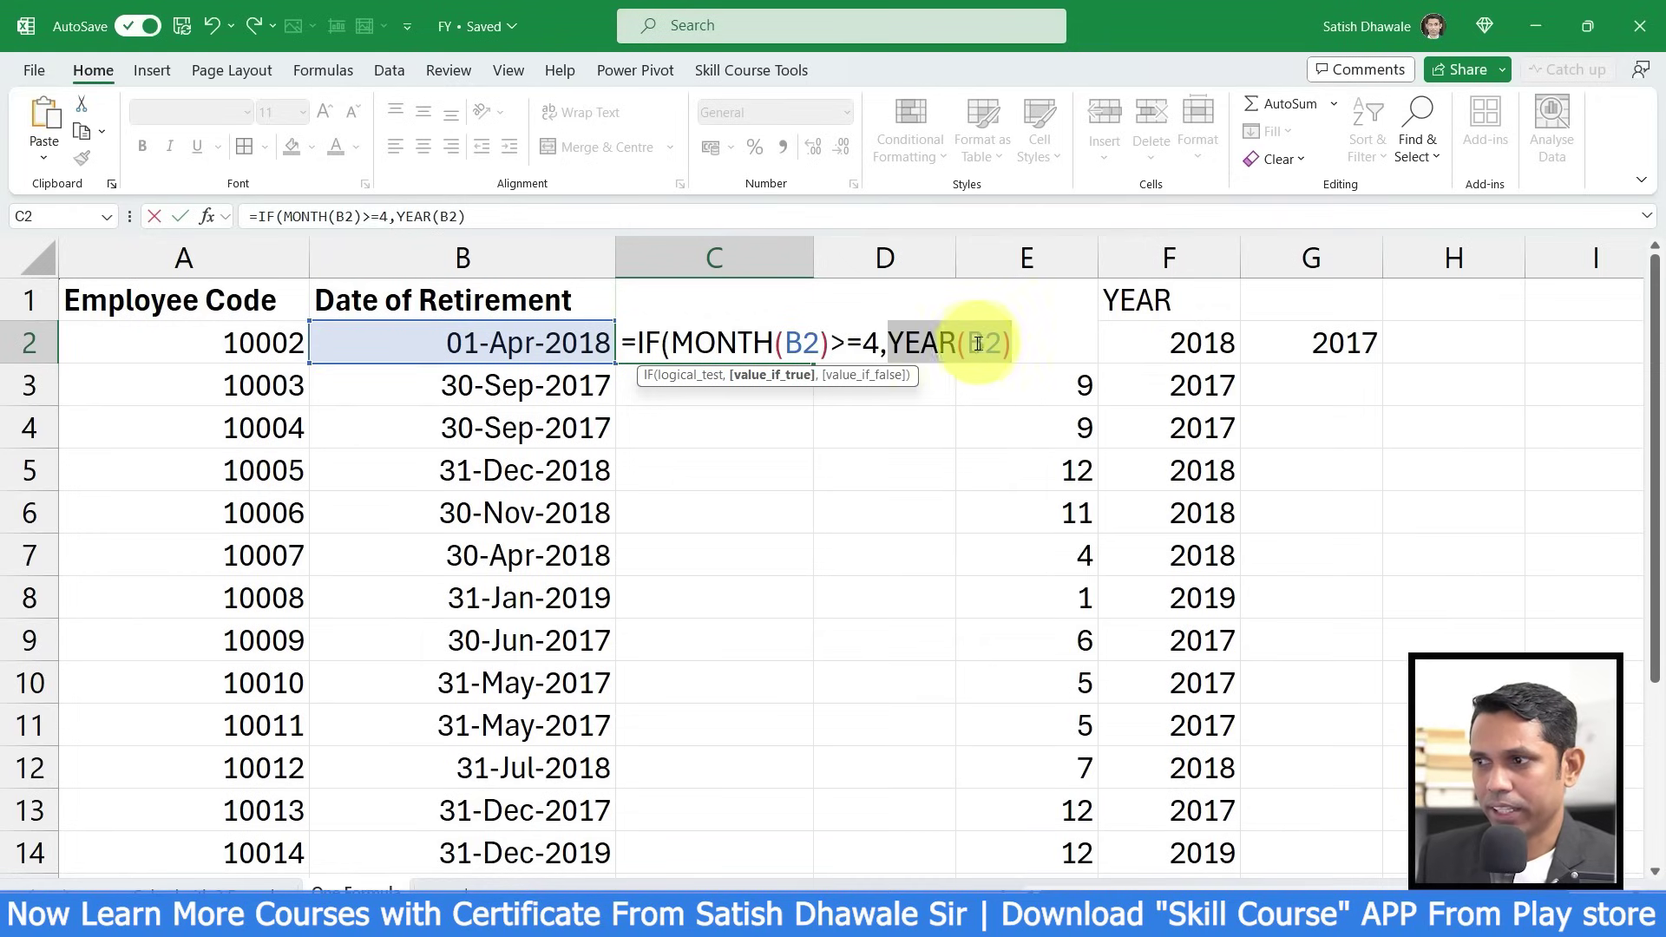
{"action": "left_click", "coordinate": [1037, 341]}
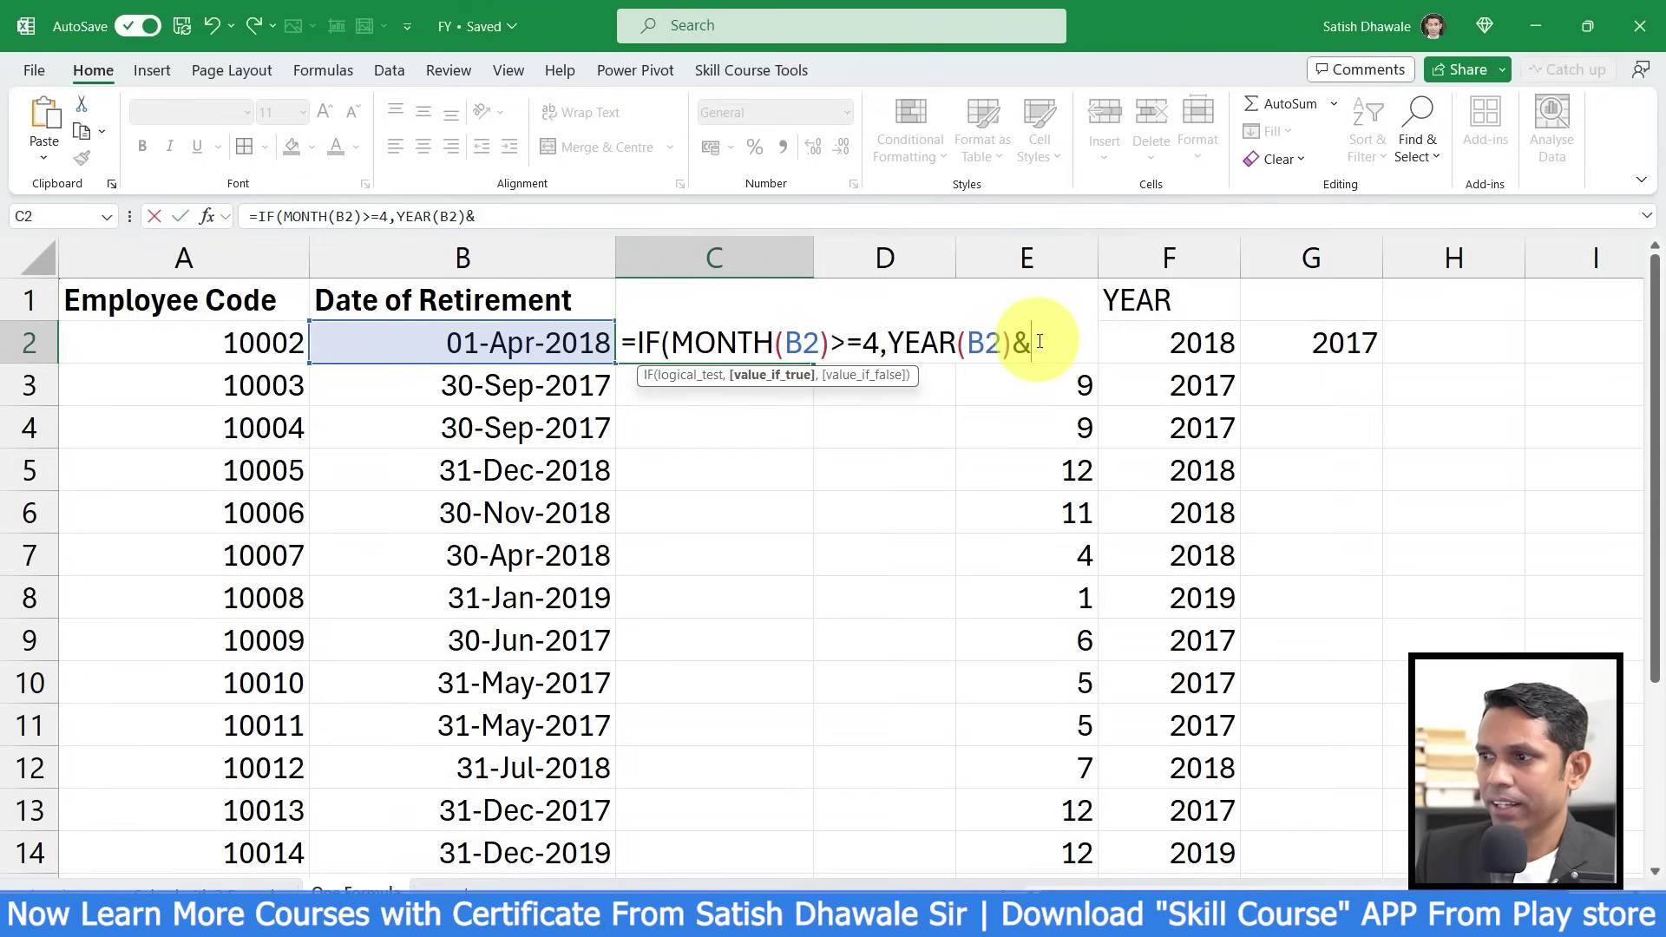
{"action": "type", "text": "&"}
{"action": "key", "text": "ctrl+v"}
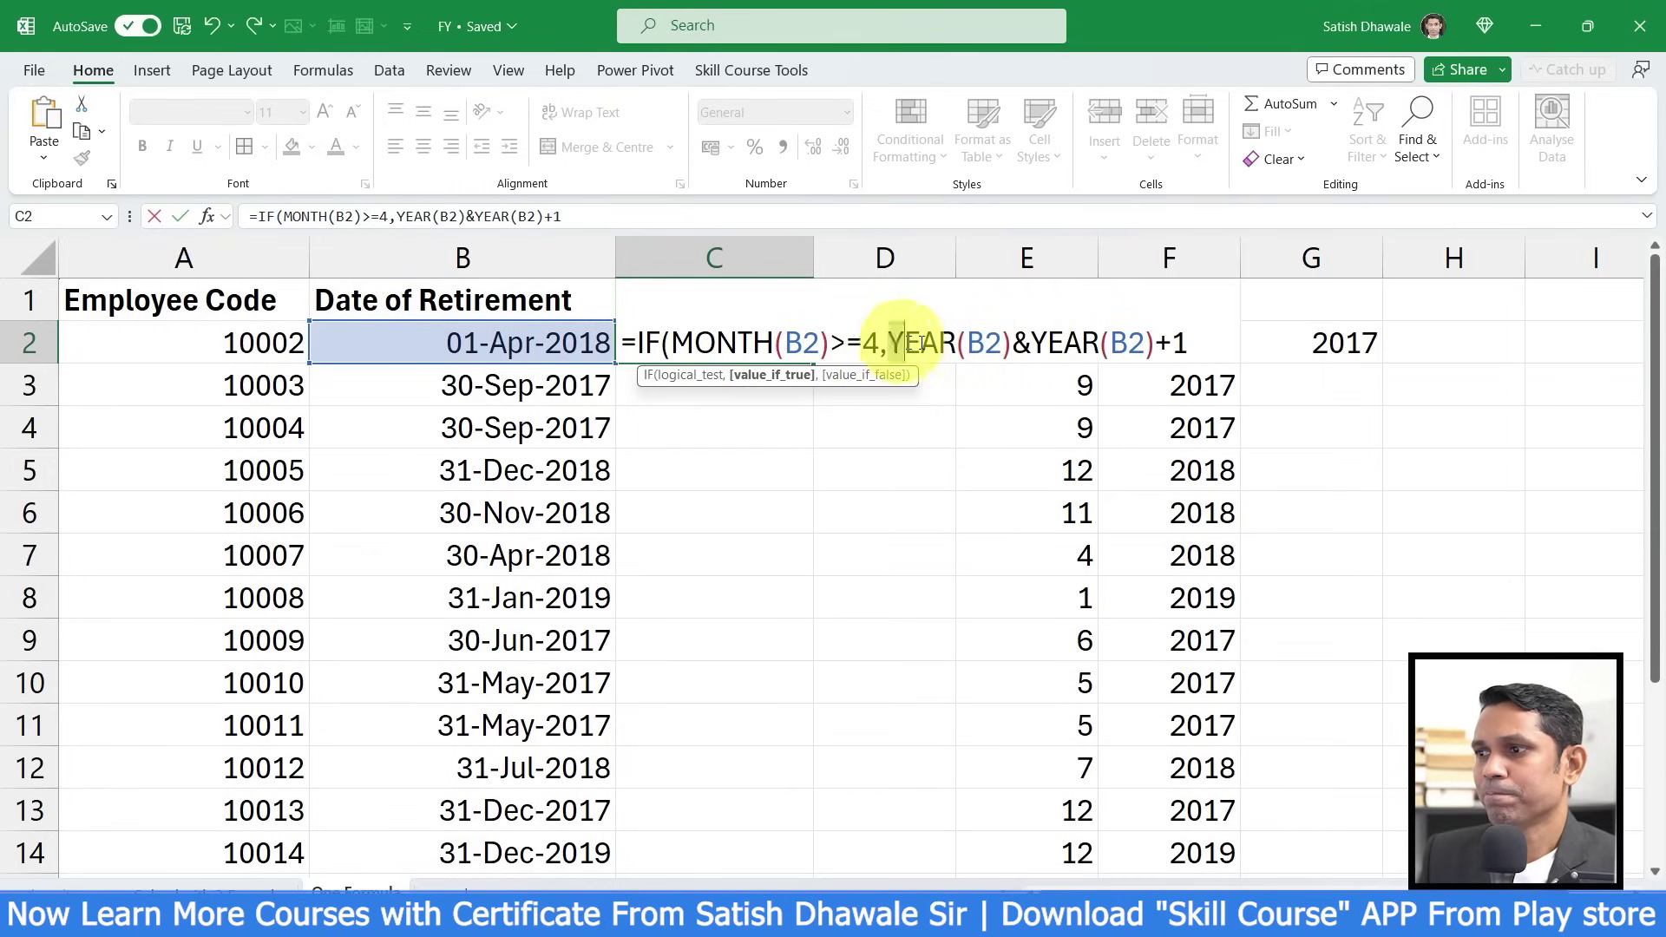
{"action": "left_click_drag", "start_coordinate": [889, 342], "coordinate": [1187, 334]}
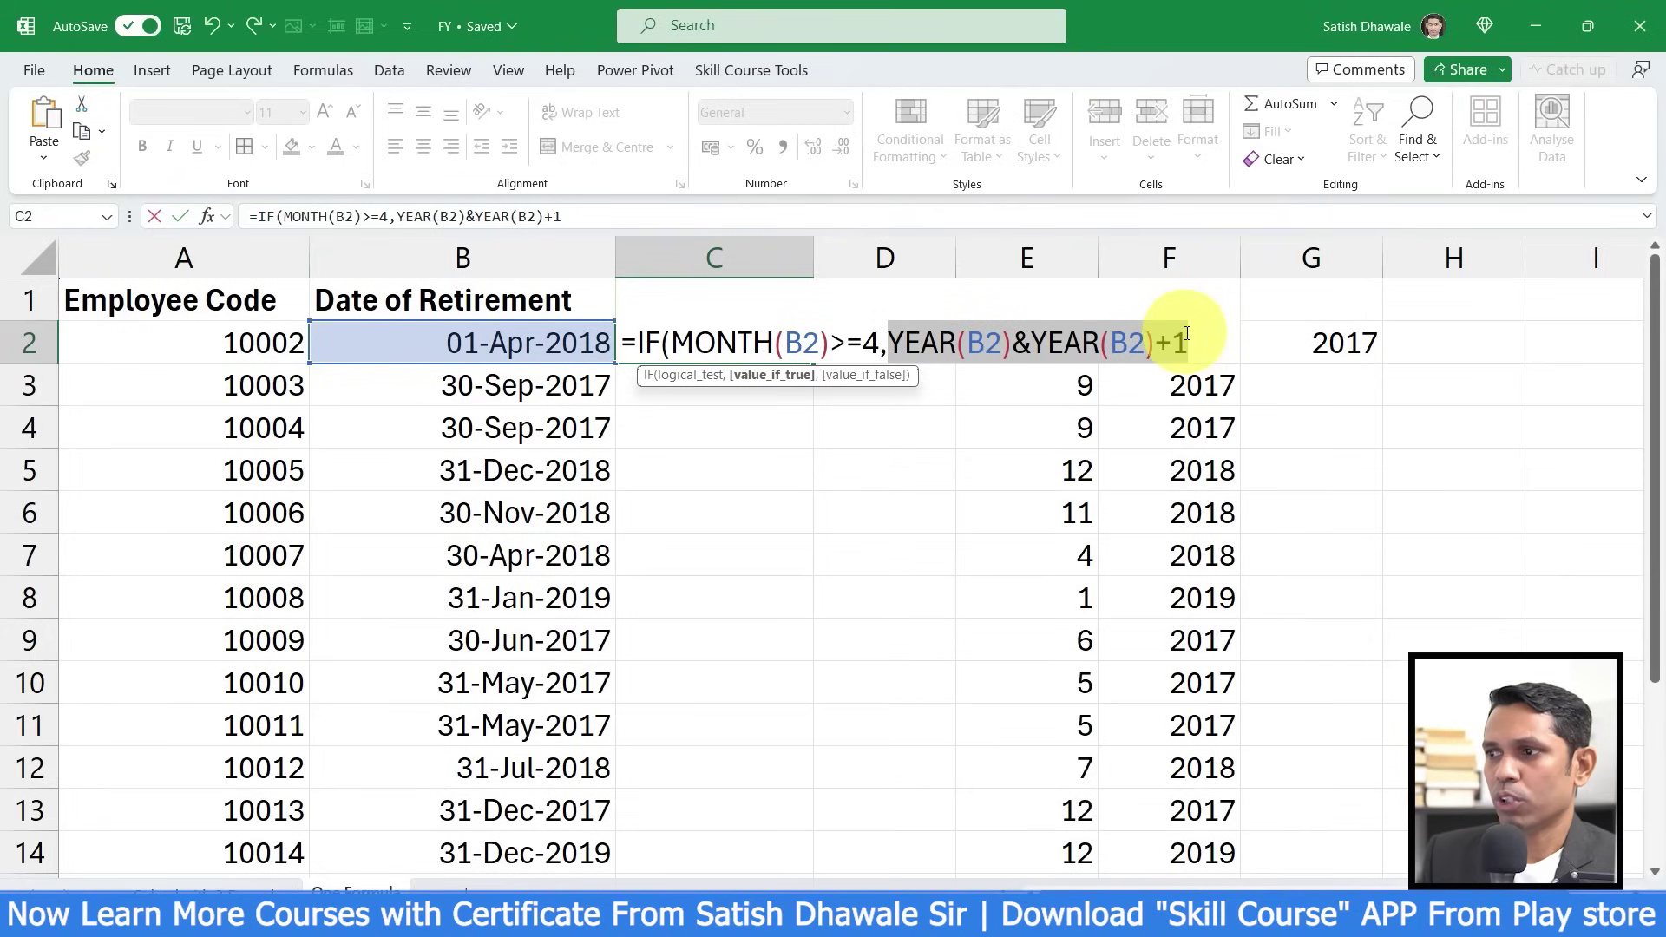
{"action": "left_click", "coordinate": [897, 346]}
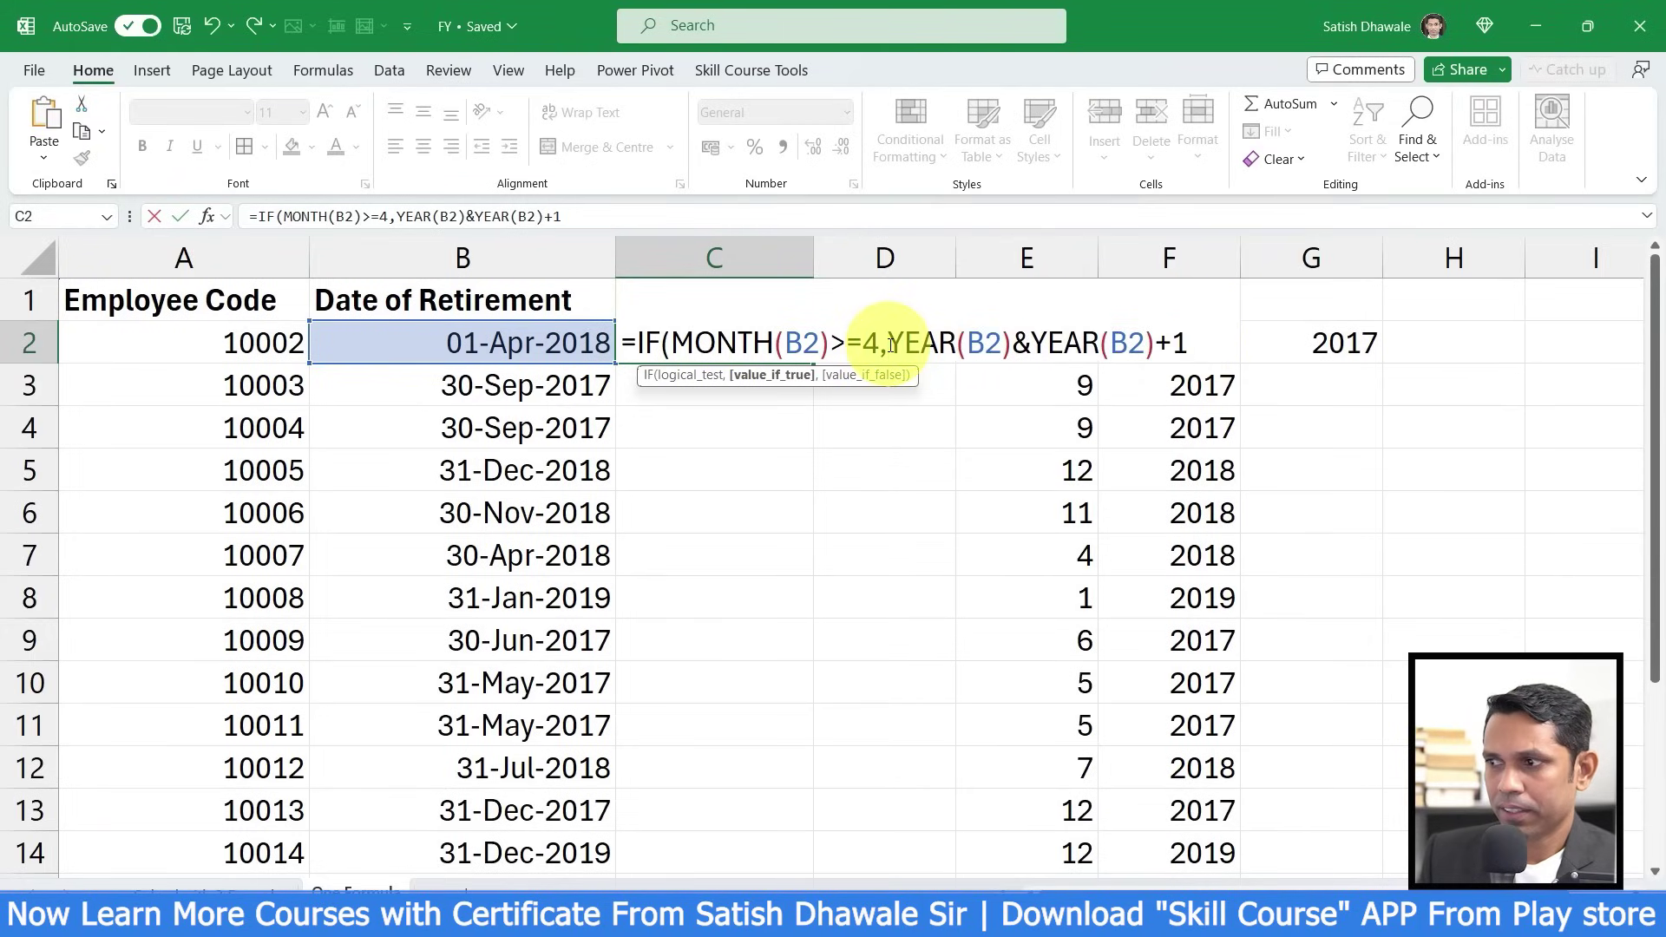
{"action": "key", "text": "alt+Return"}
{"action": "key", "text": "Escape"}
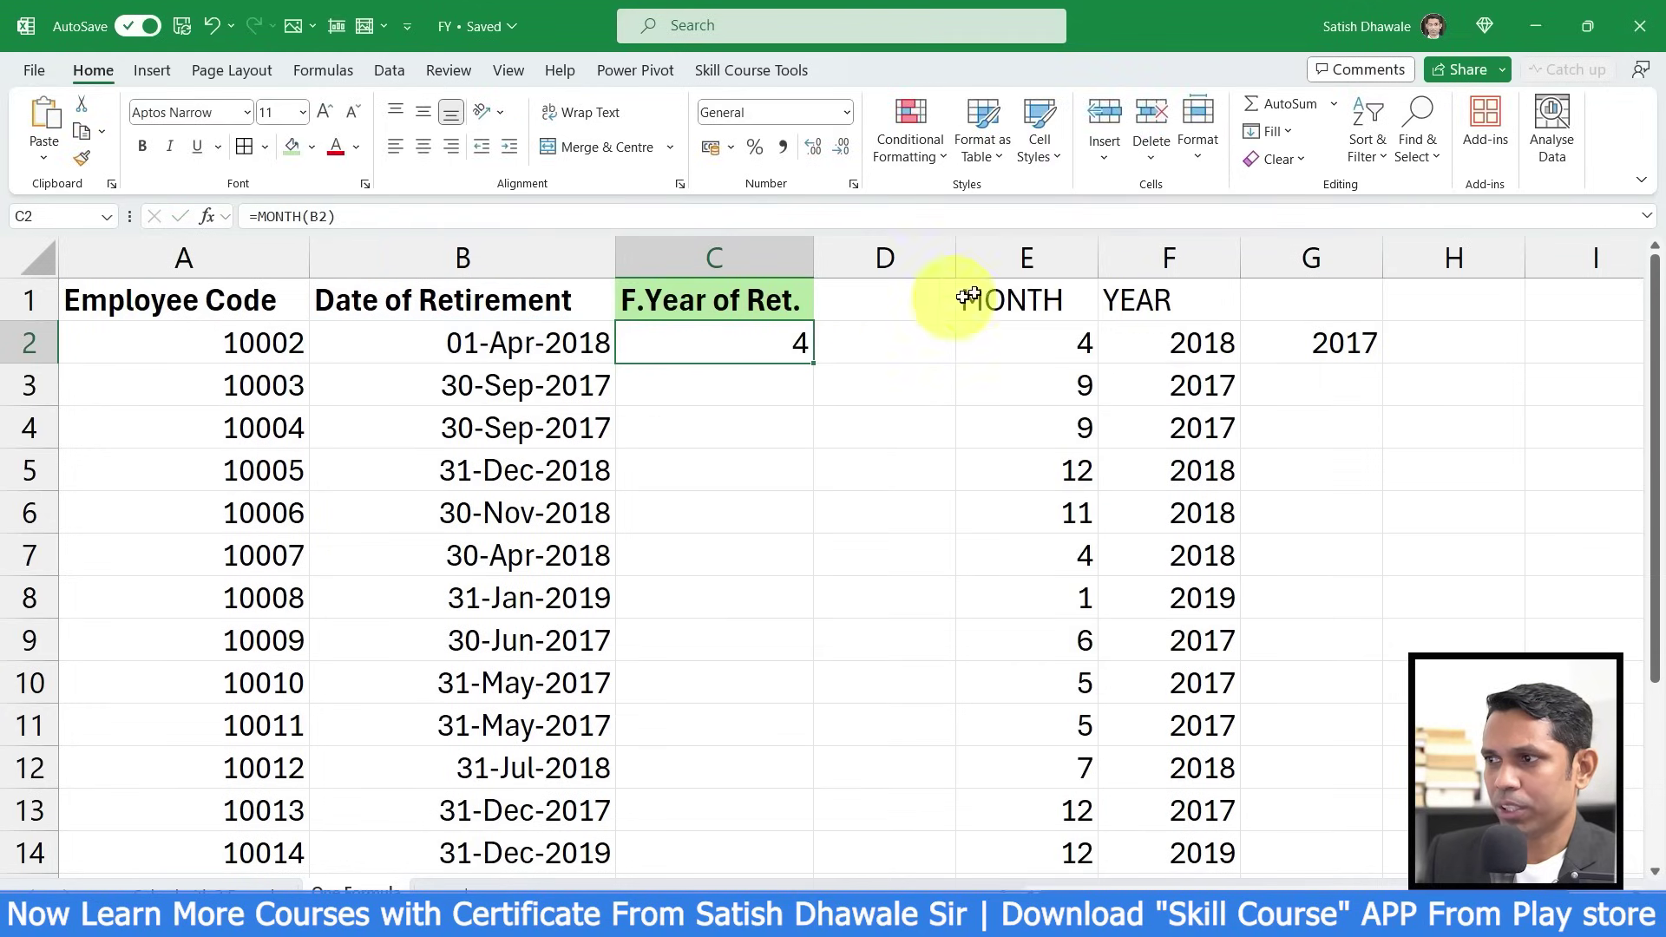
- Insert four blank columns before the MONTH column to shift the MONTH and YEAR helper columns away from the formula
{"action": "left_click_drag", "start_coordinate": [1046, 254], "coordinate": [1038, 258]}
{"action": "right_click", "coordinate": [1029, 260]}
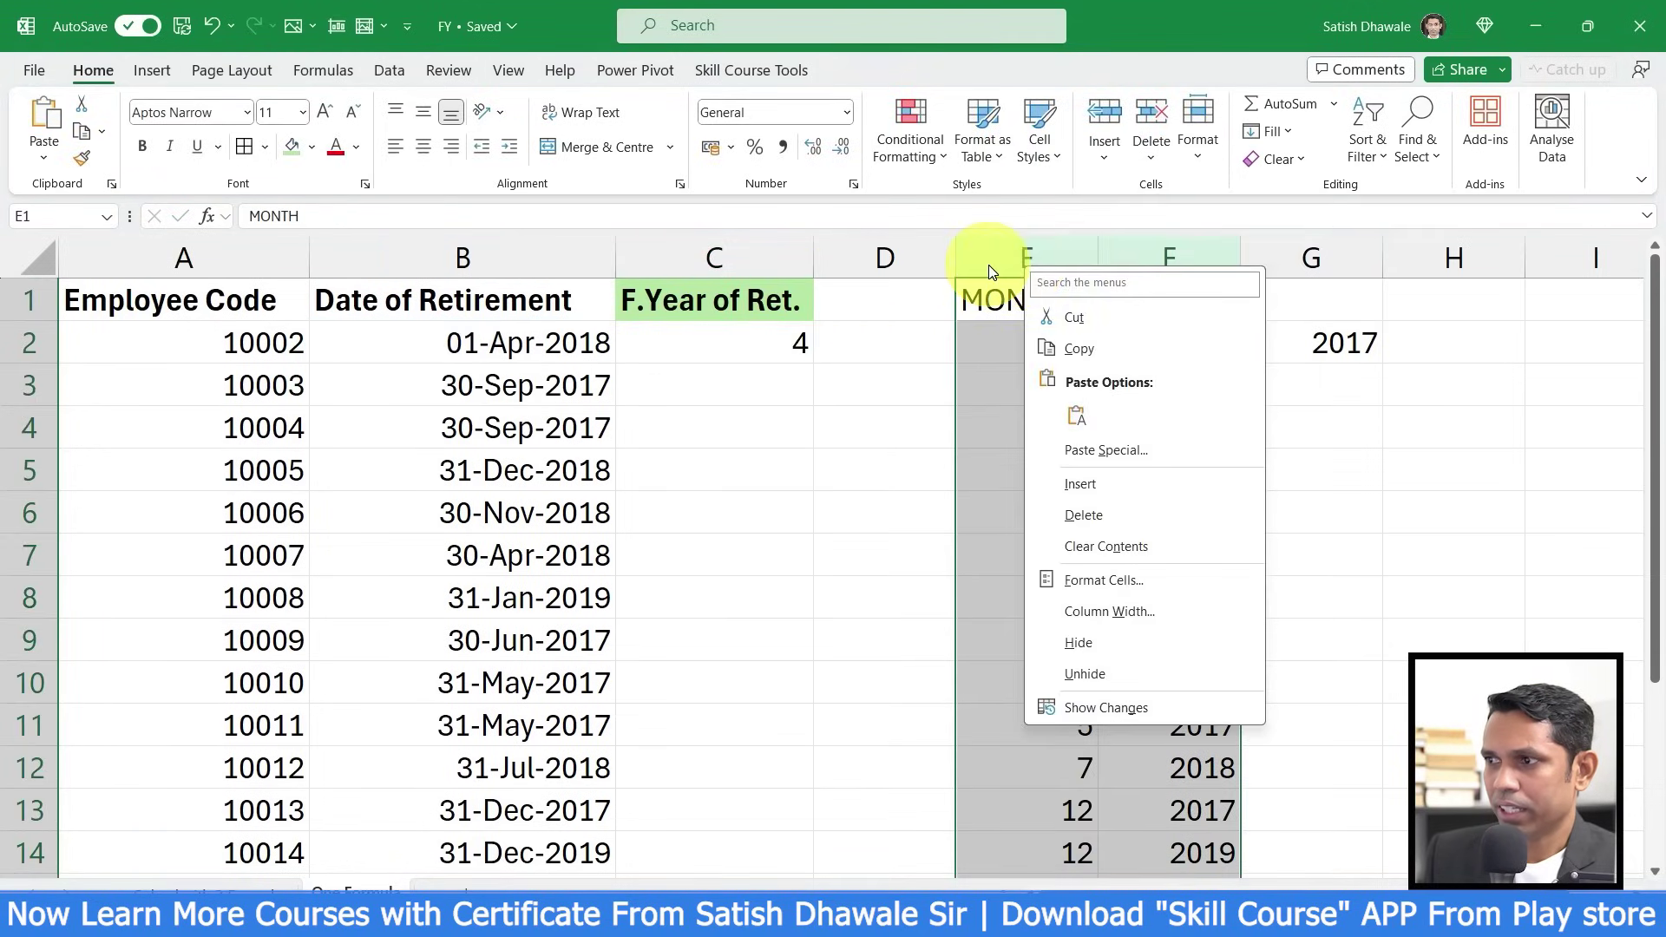
{"action": "key", "text": "Escape"}
{"action": "key", "text": "ctrl+z"}
{"action": "key", "text": "ctrl+z"}
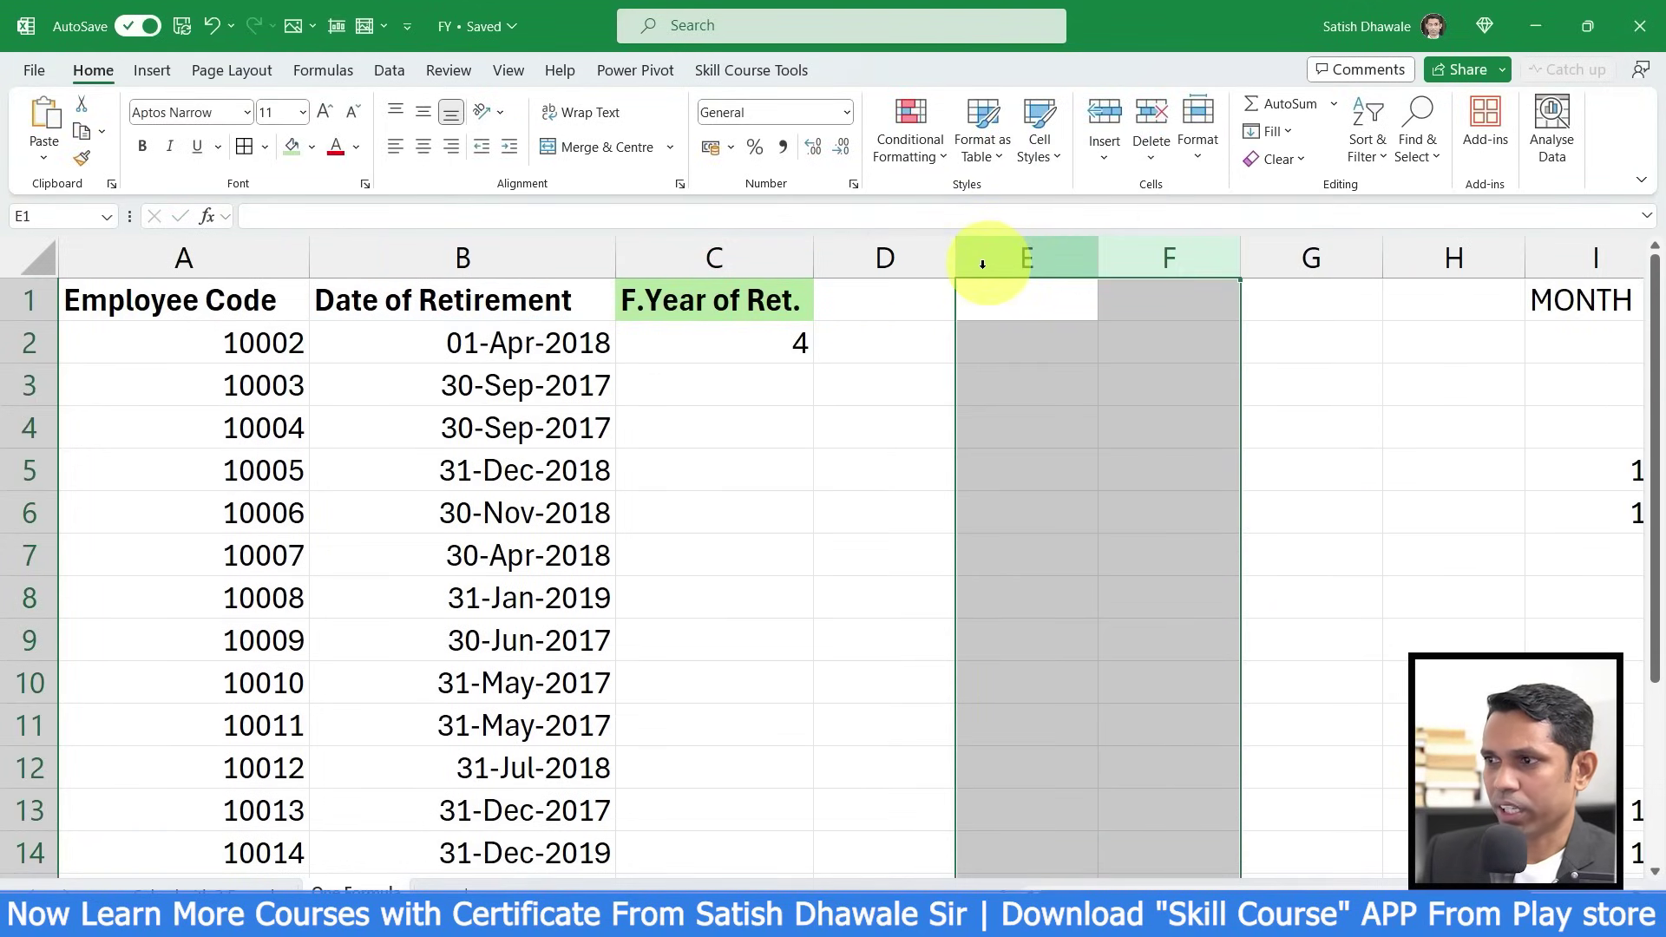
- Edit the formula in C2 to start with =IF(MONTH(B2)>=4, as its logical test
{"action": "double_click", "coordinate": [786, 343]}
{"action": "key", "text": "Escape"}
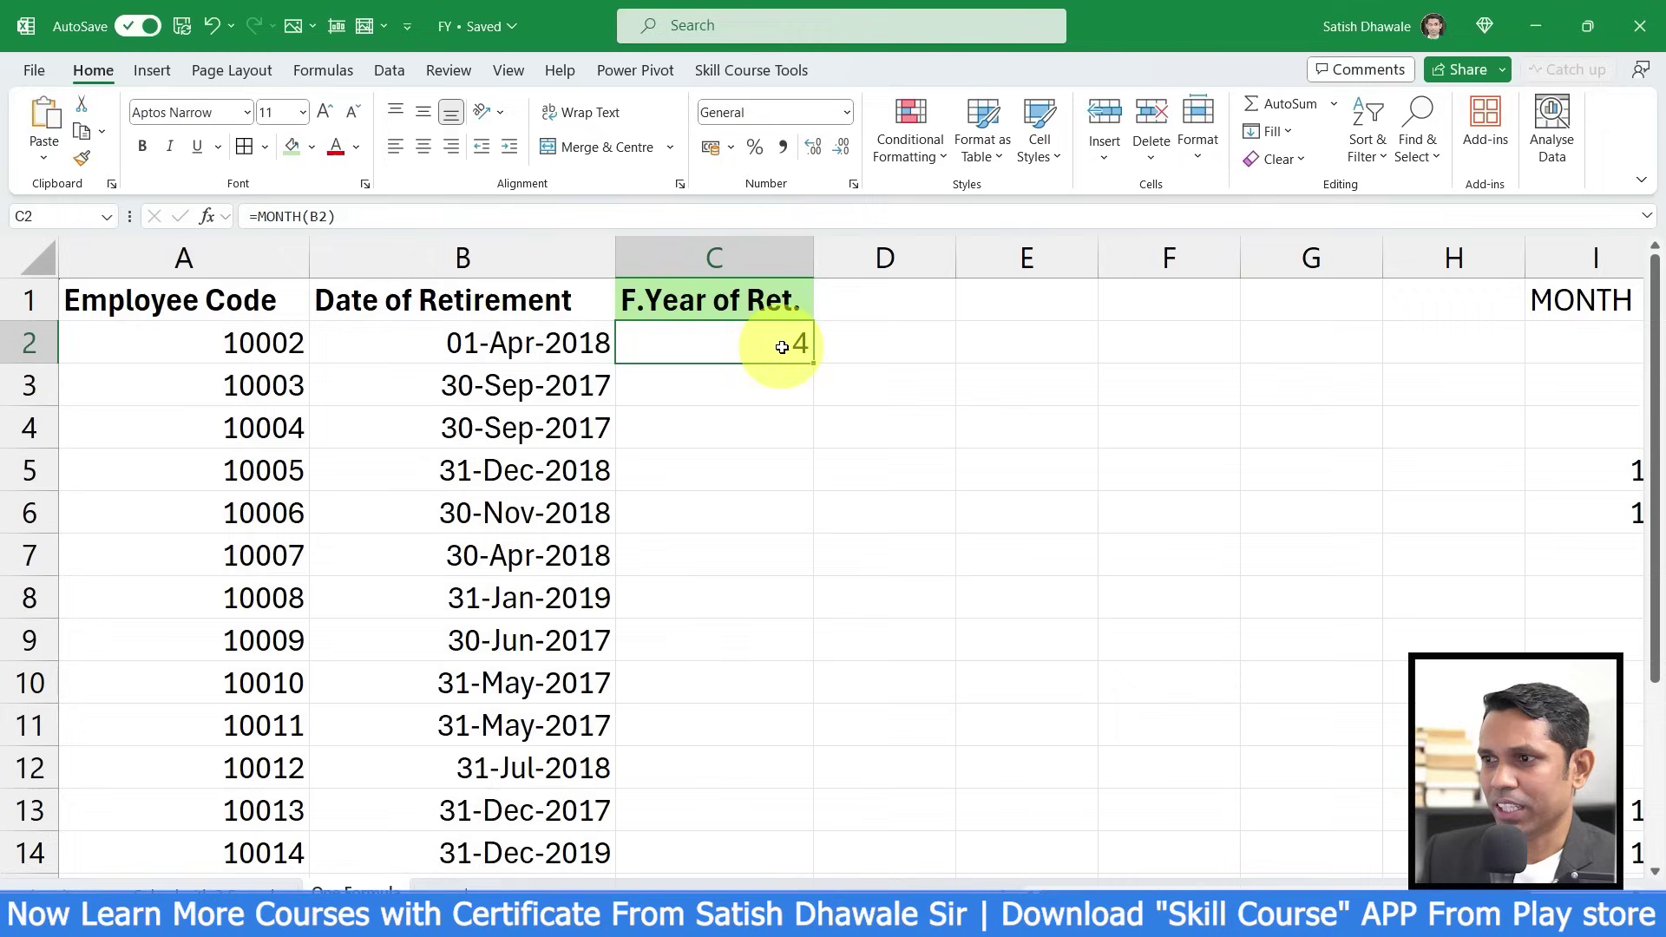
{"action": "double_click", "coordinate": [782, 347]}
{"action": "left_click", "coordinate": [643, 342]}
{"action": "type", "text": "I"}
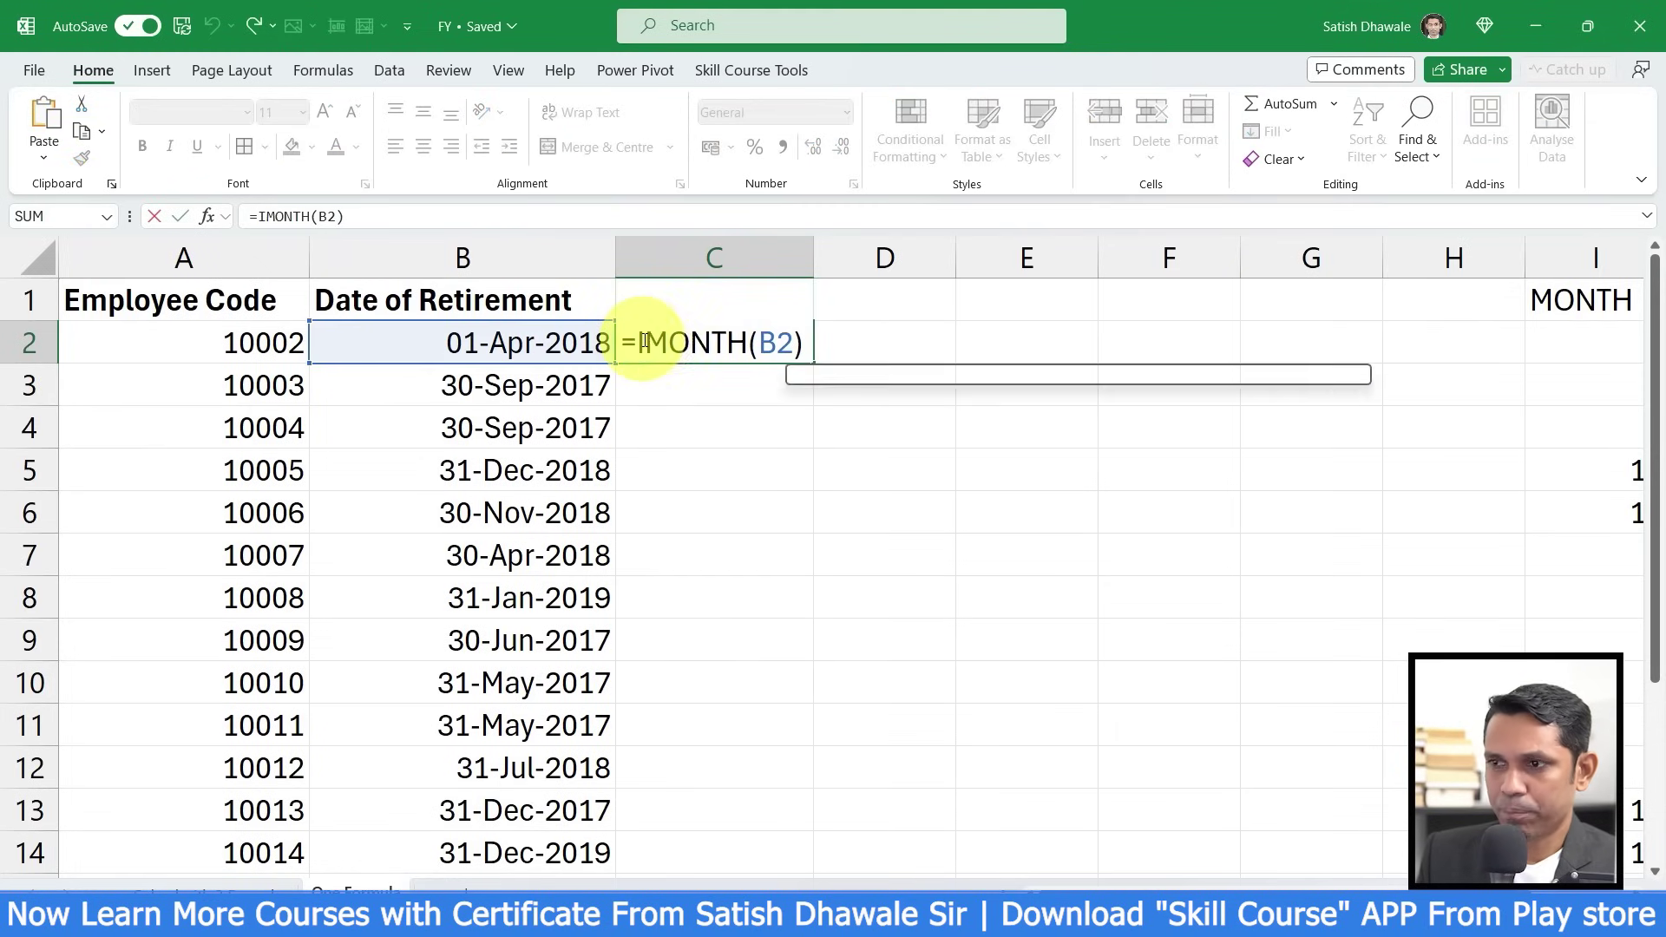
{"action": "type", "text": "F("}
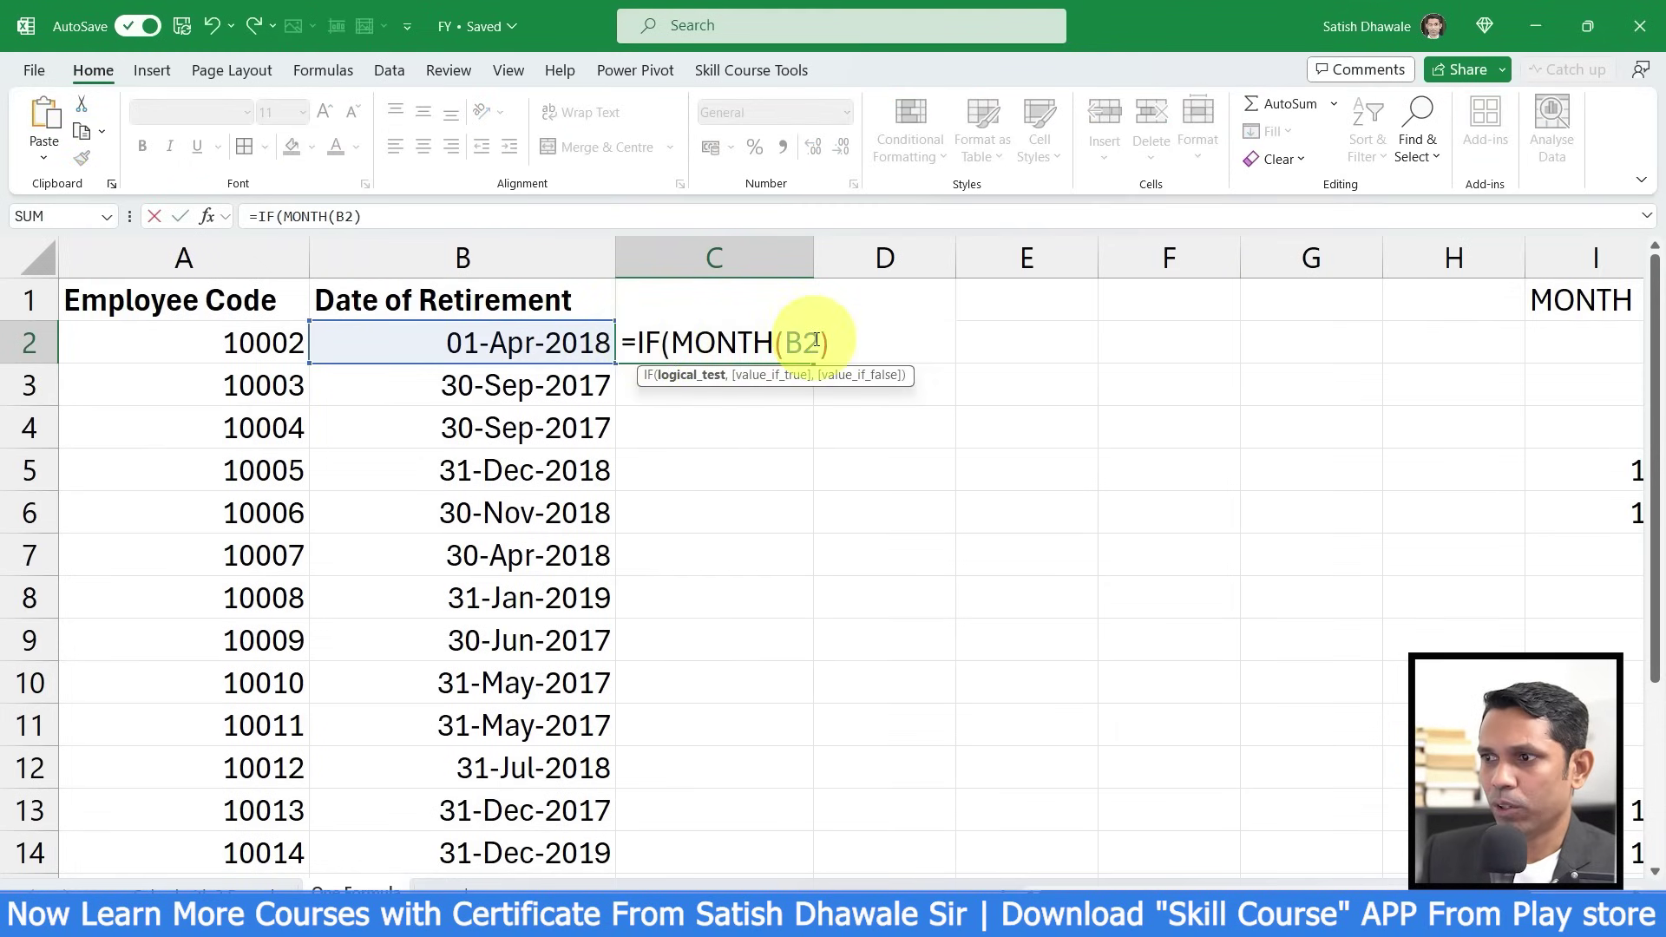
{"action": "left_click", "coordinate": [855, 339]}
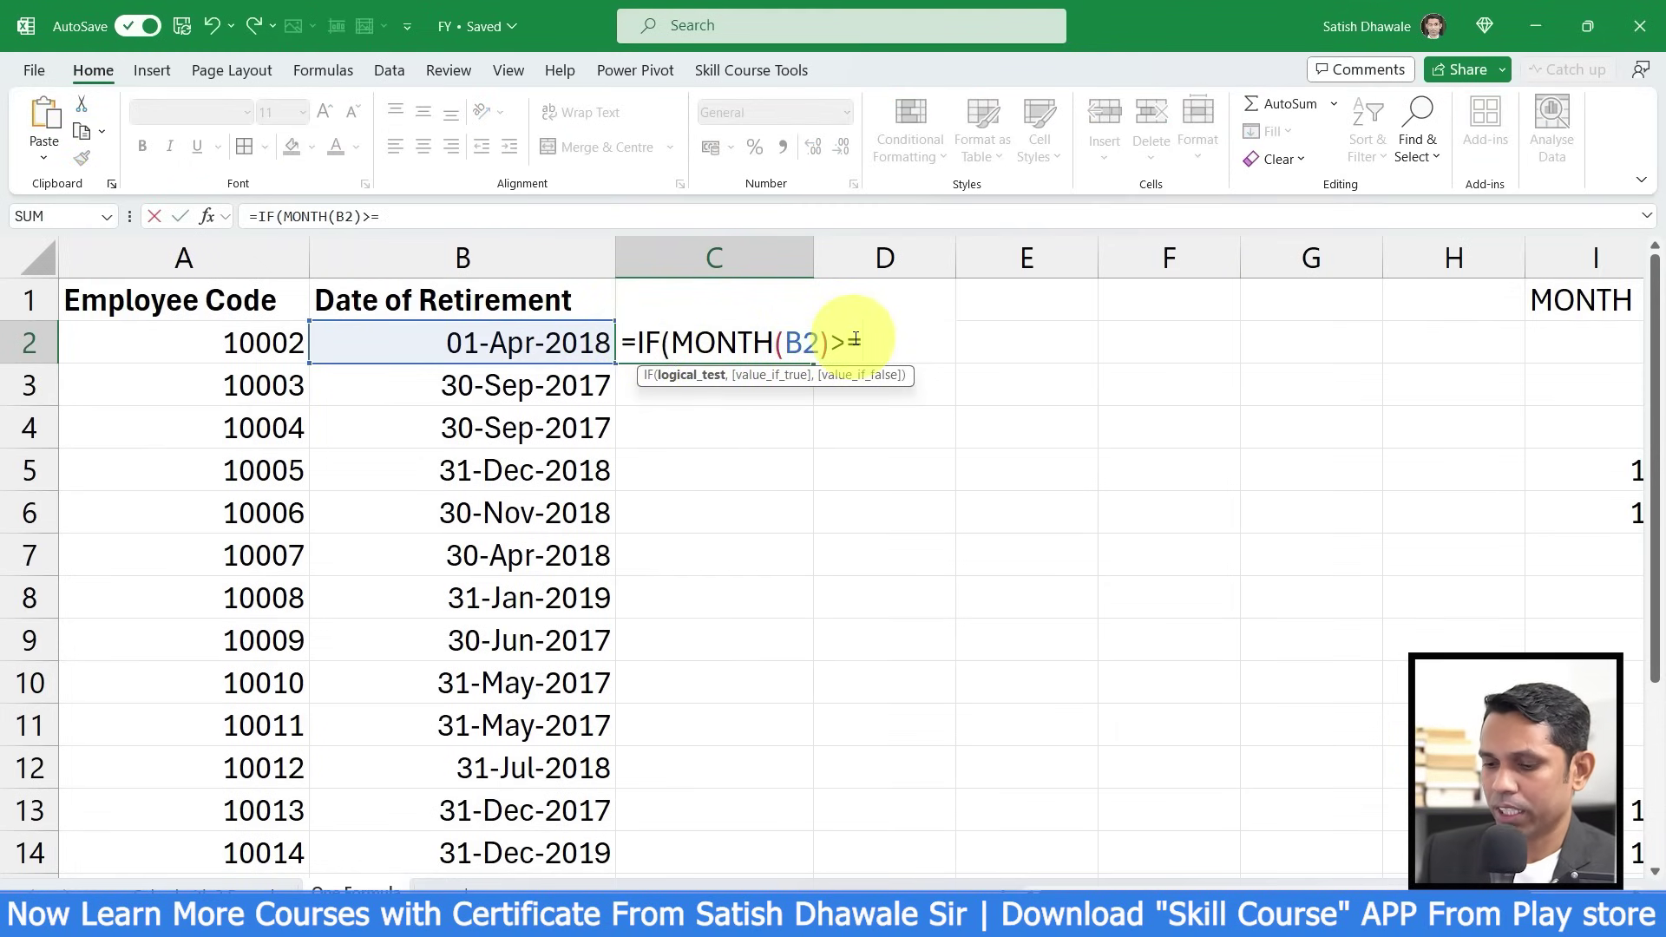
{"action": "type", "text": ">=4,"}
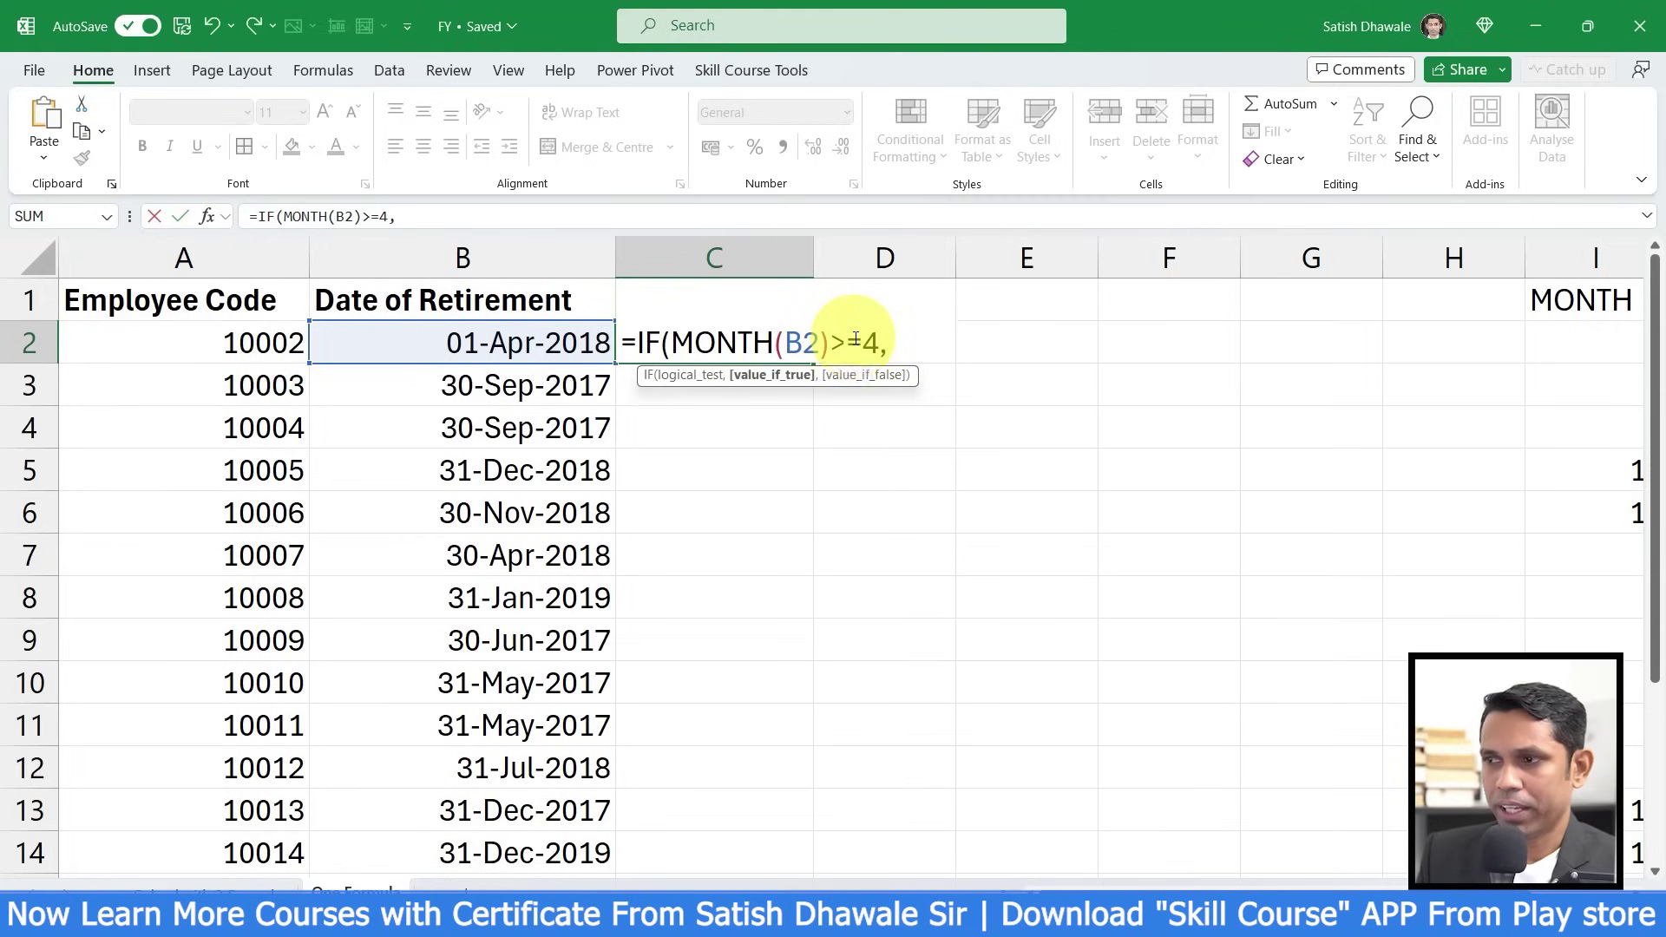
- Enter YEAR(B2)&YEAR(B2)+1 as the value if true in C2's IF formula and preview that part's result
{"action": "type", "text": "YEAR"}
{"action": "type", "text": "("}
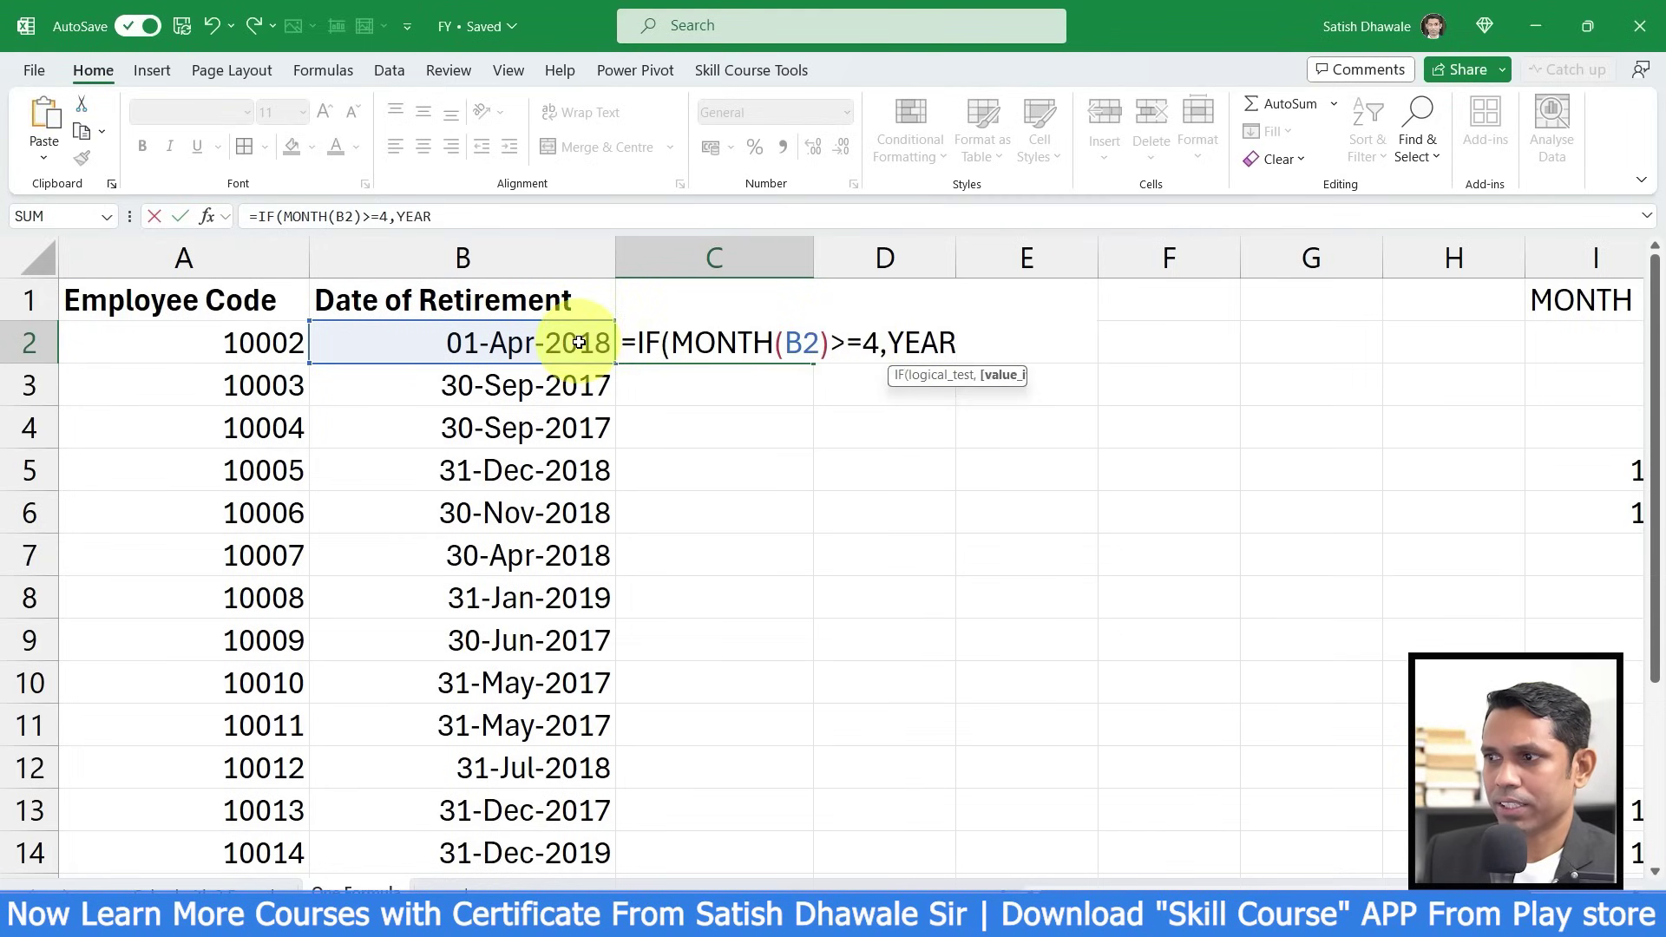
{"action": "left_click", "coordinate": [565, 342]}
{"action": "type", "text": ")"}
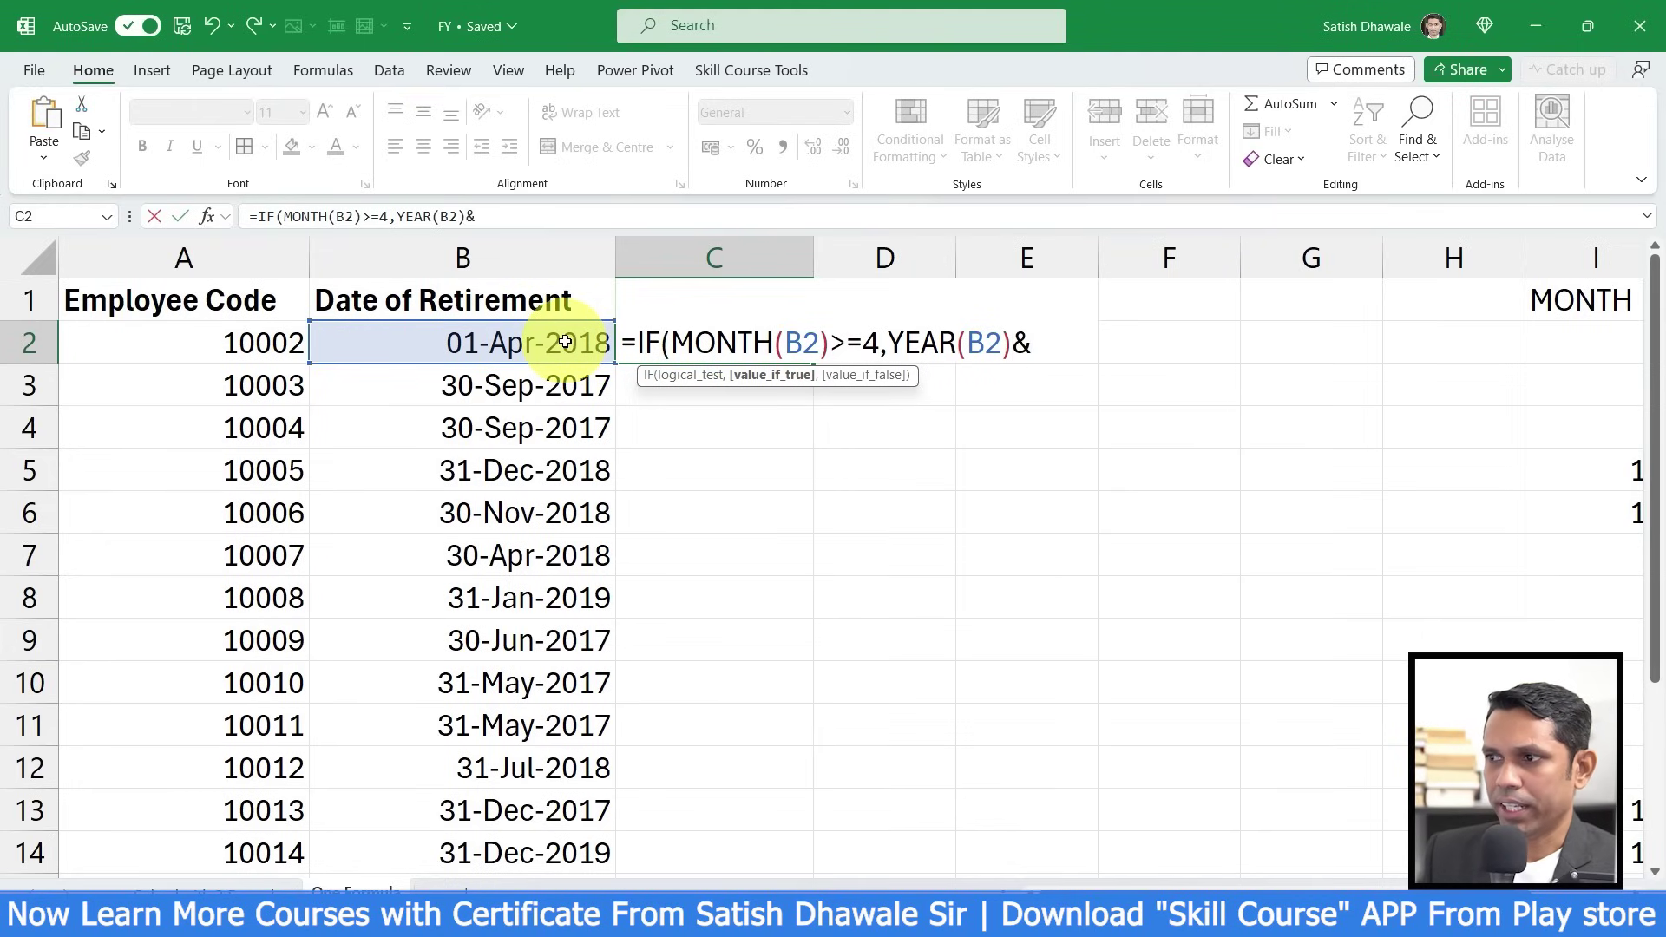
{"action": "type", "text": "&YEAR("}
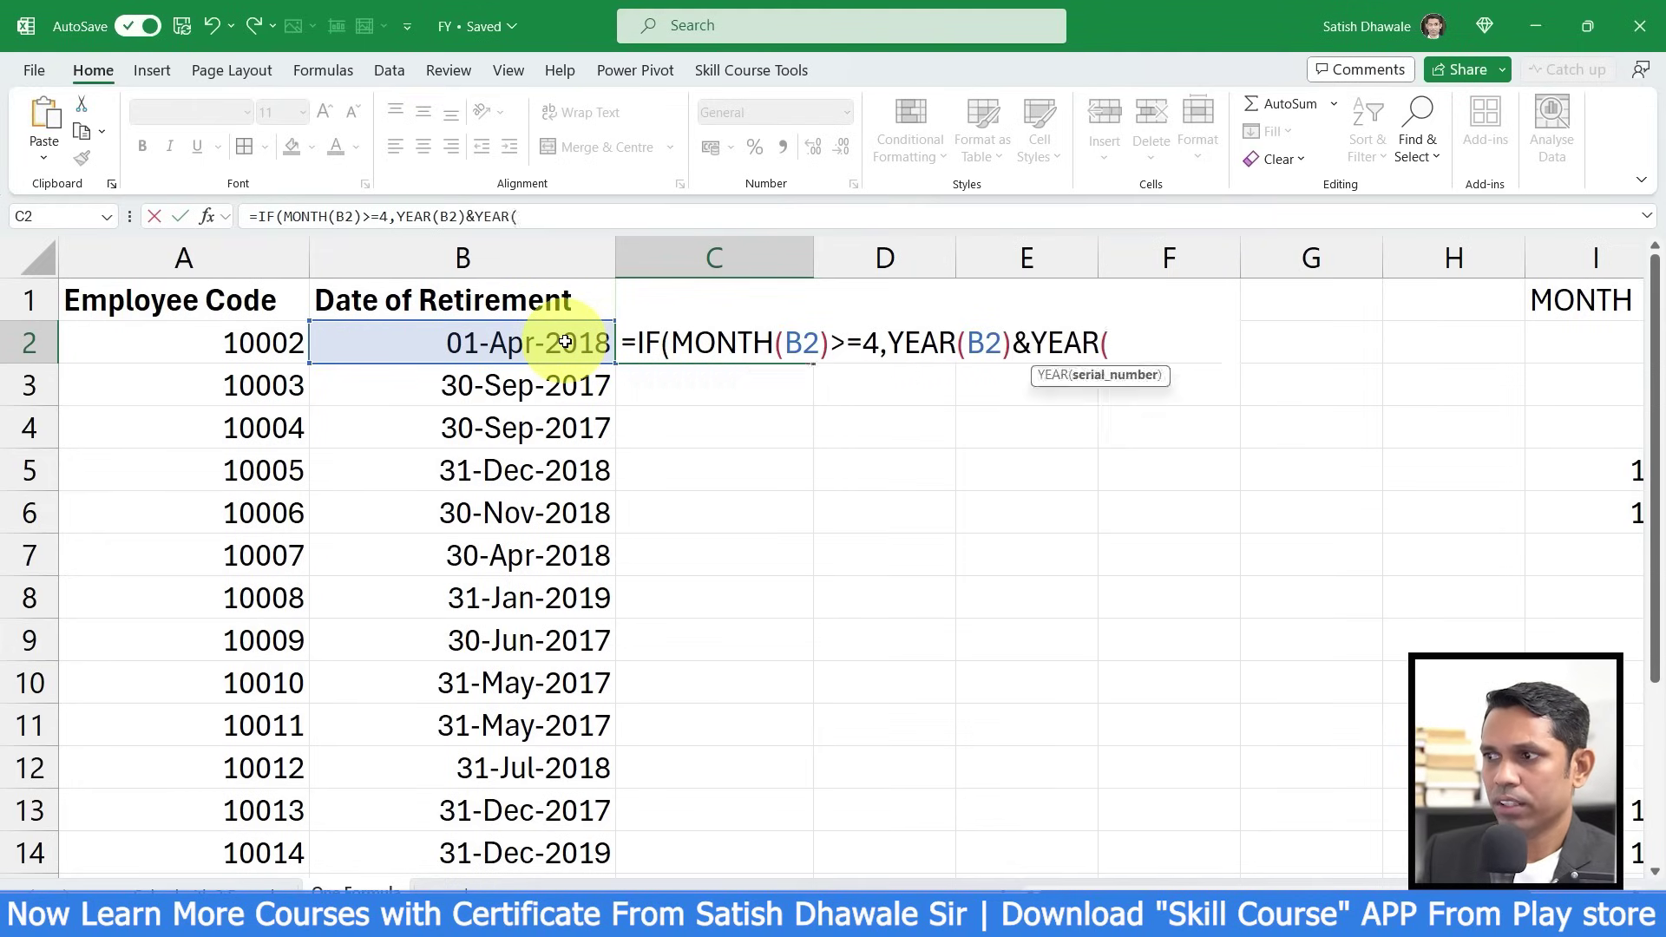
{"action": "left_click", "coordinate": [545, 348]}
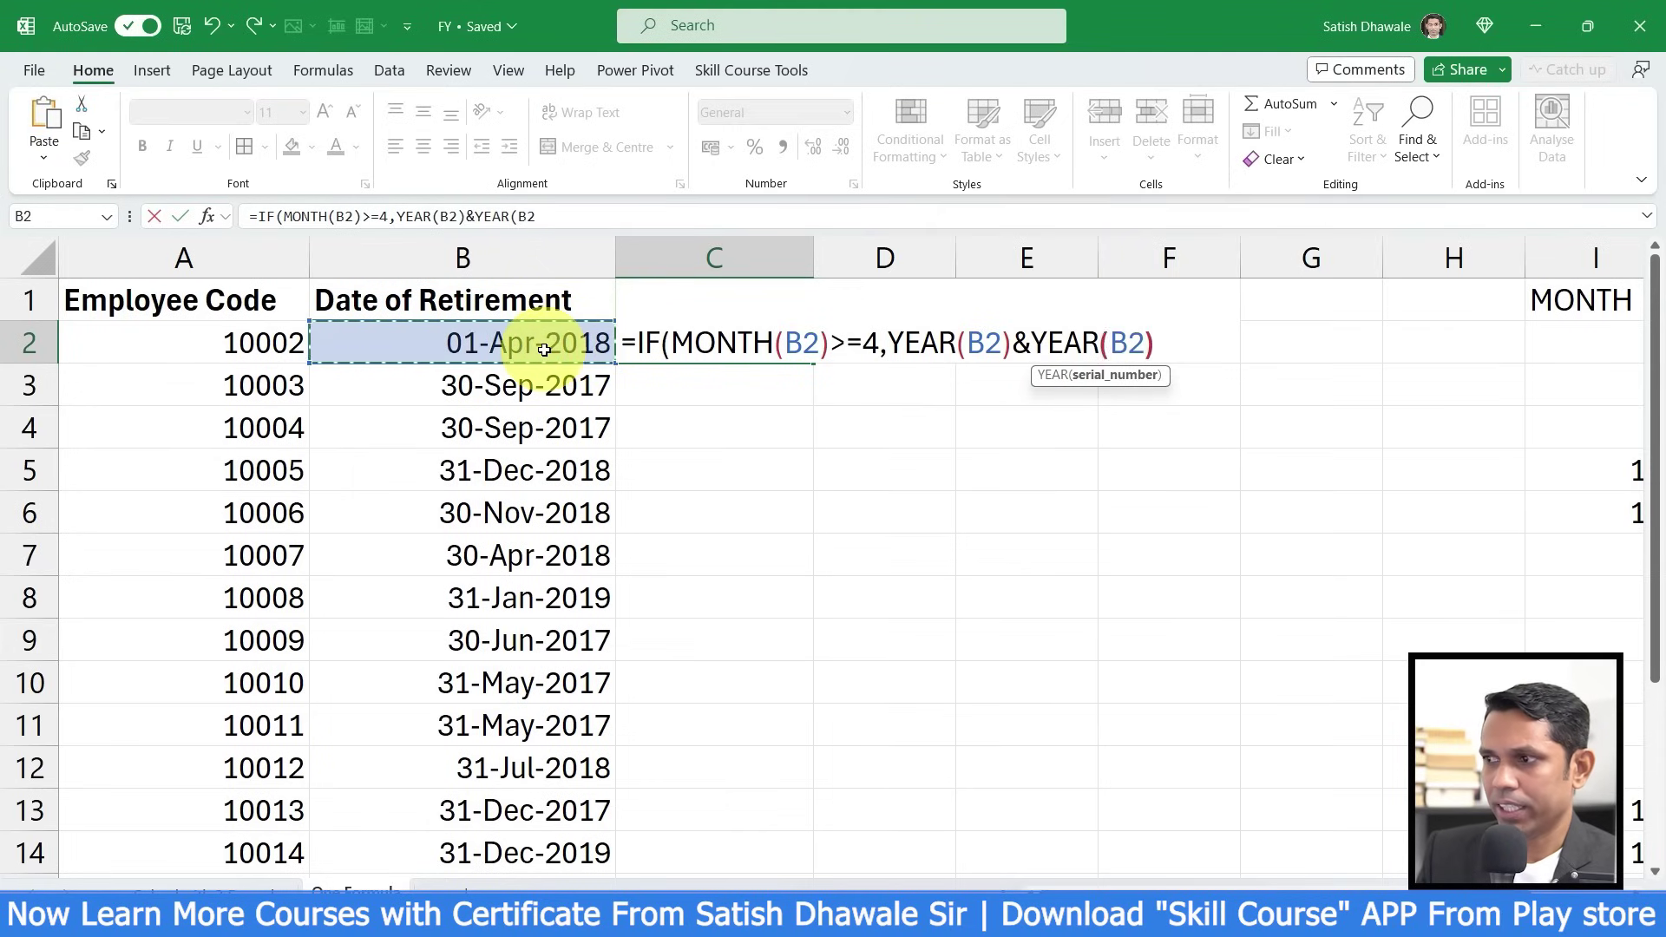
{"action": "type", "text": ")+1"}
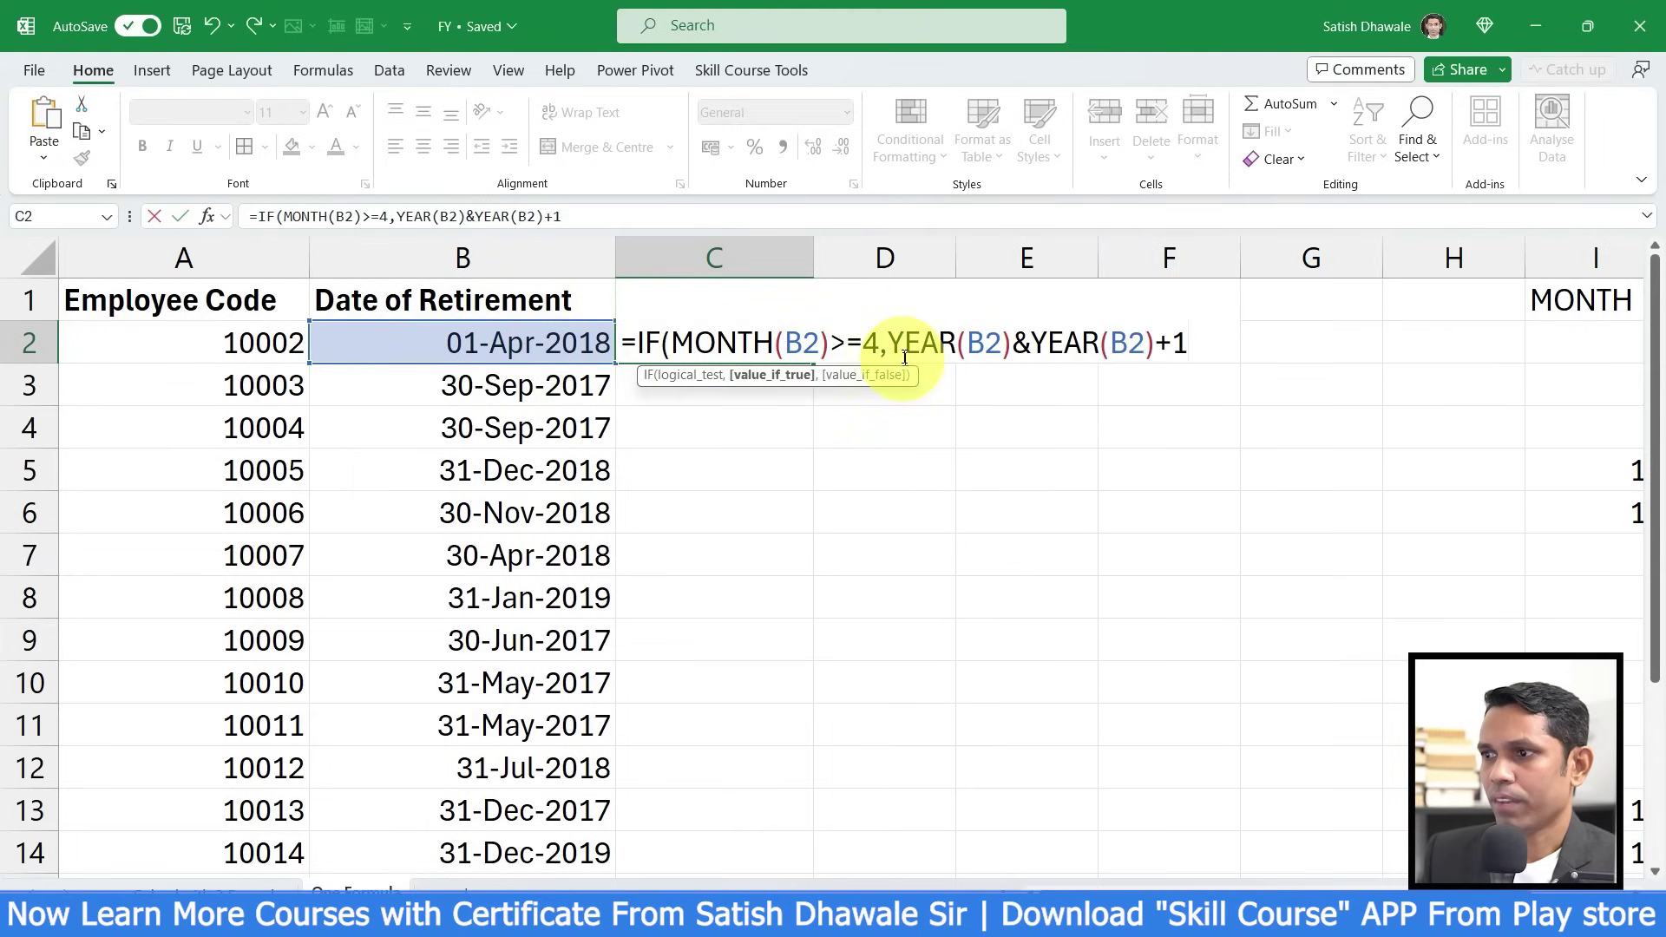
{"action": "left_click_drag", "start_coordinate": [887, 344], "coordinate": [1167, 351]}
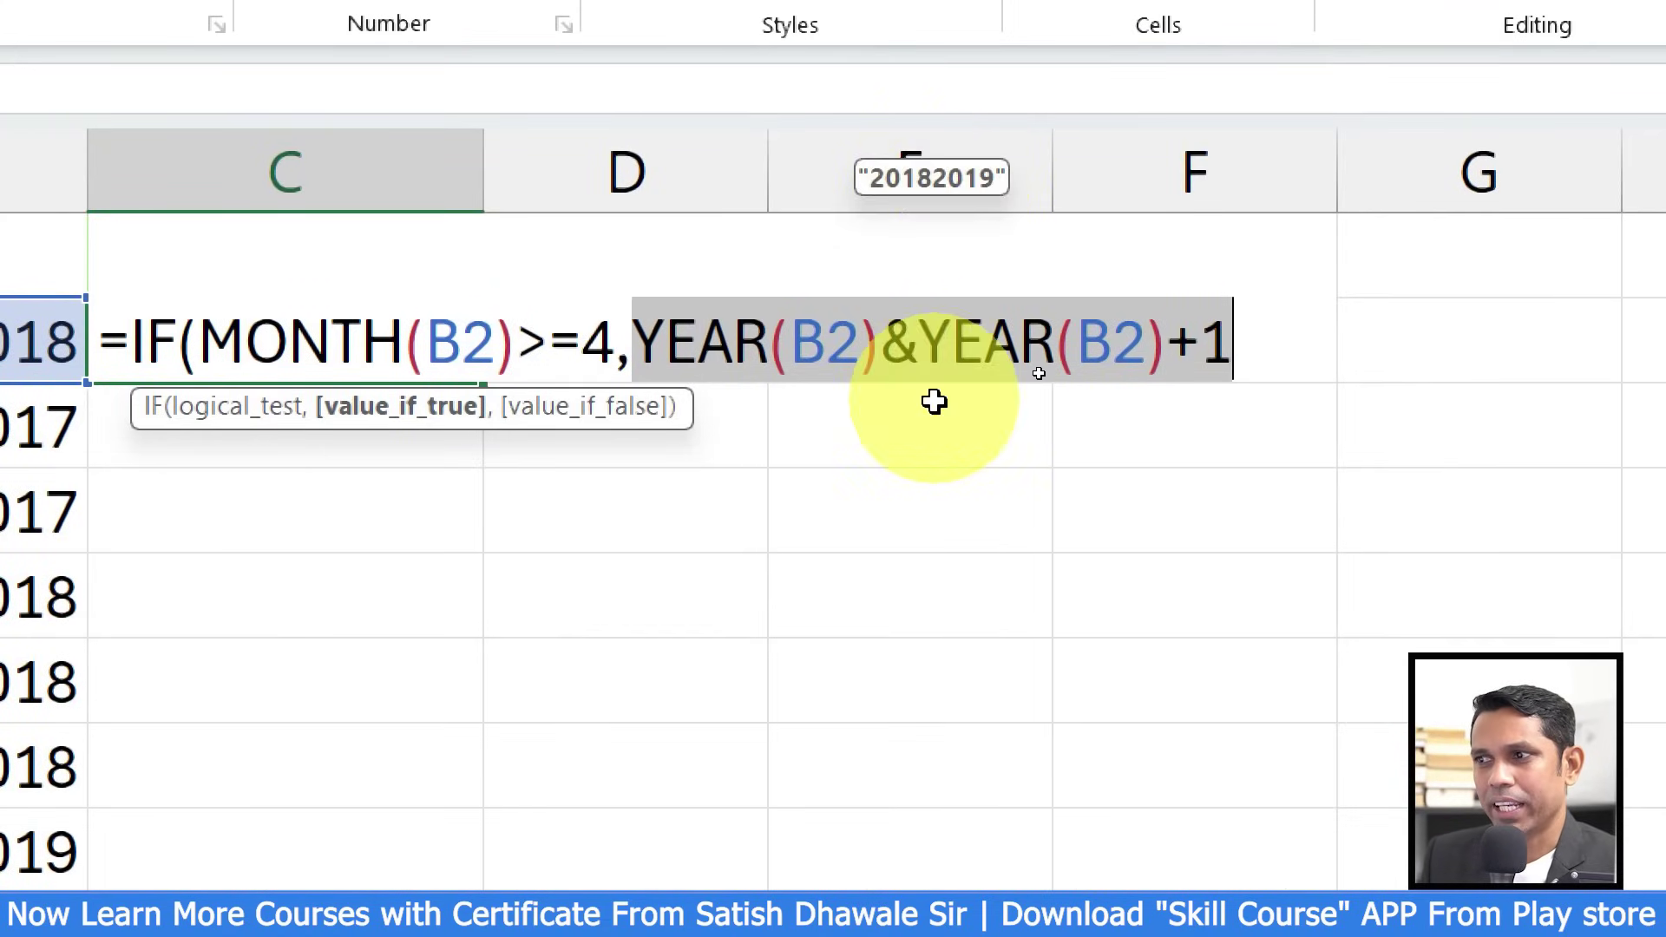
- Join the two years in C2's formula with a hyphen as YEAR(B2)&"-"&YEAR(B2)+1 and commit the formula
{"action": "left_click", "coordinate": [931, 356]}
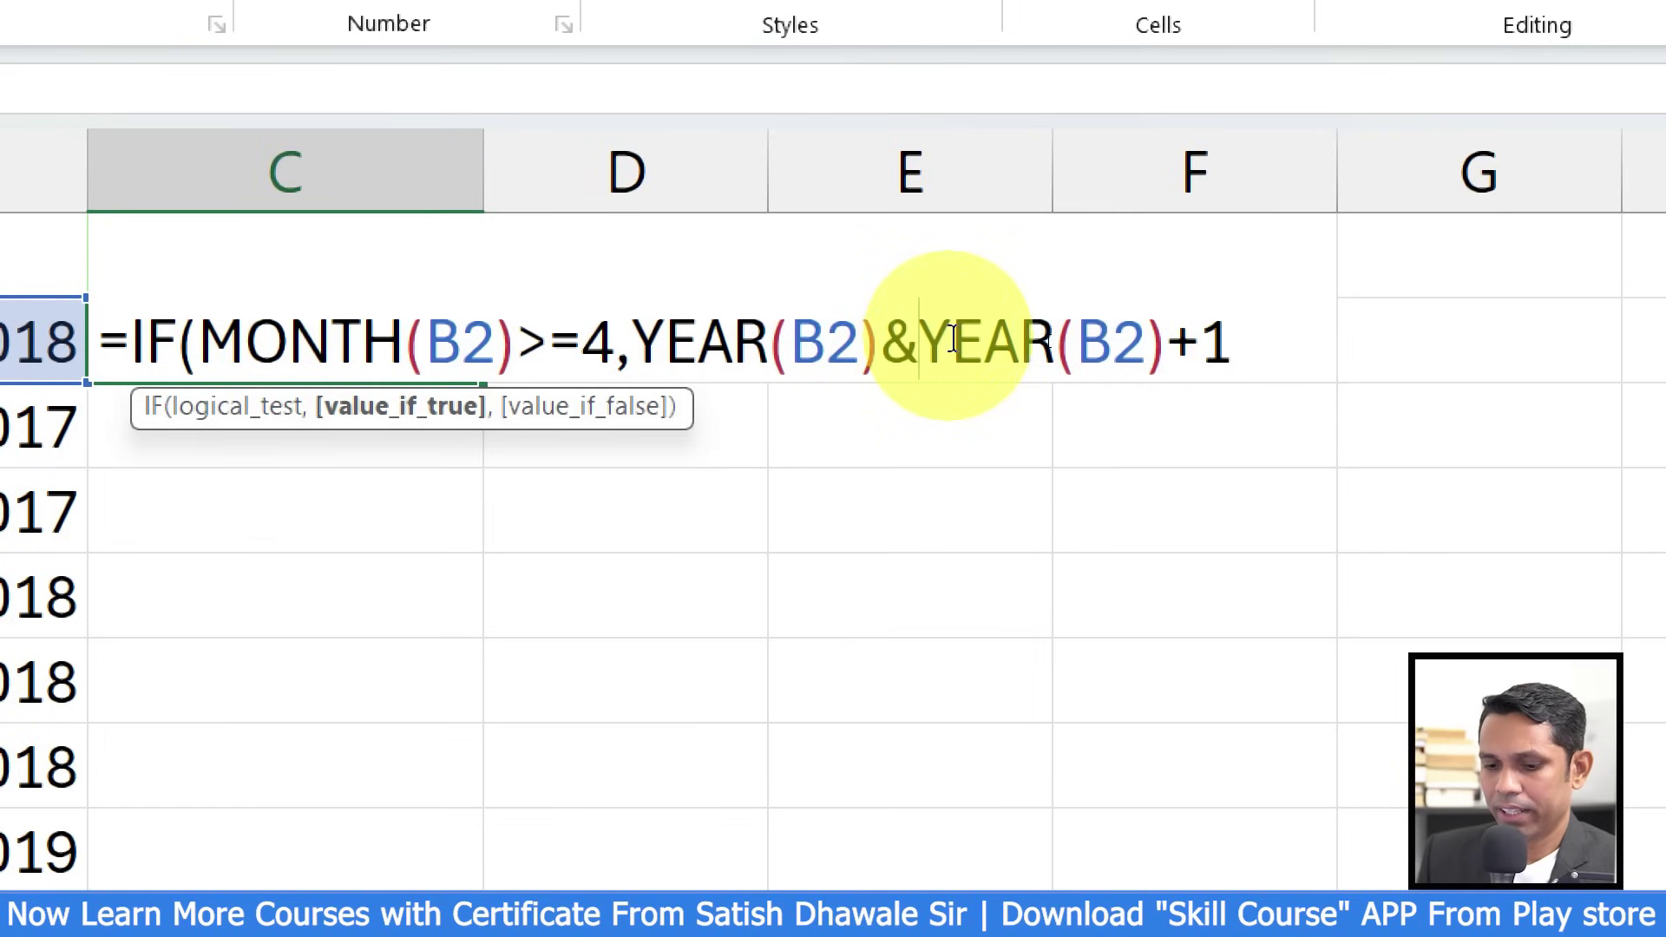
{"action": "type", "text": "\""}
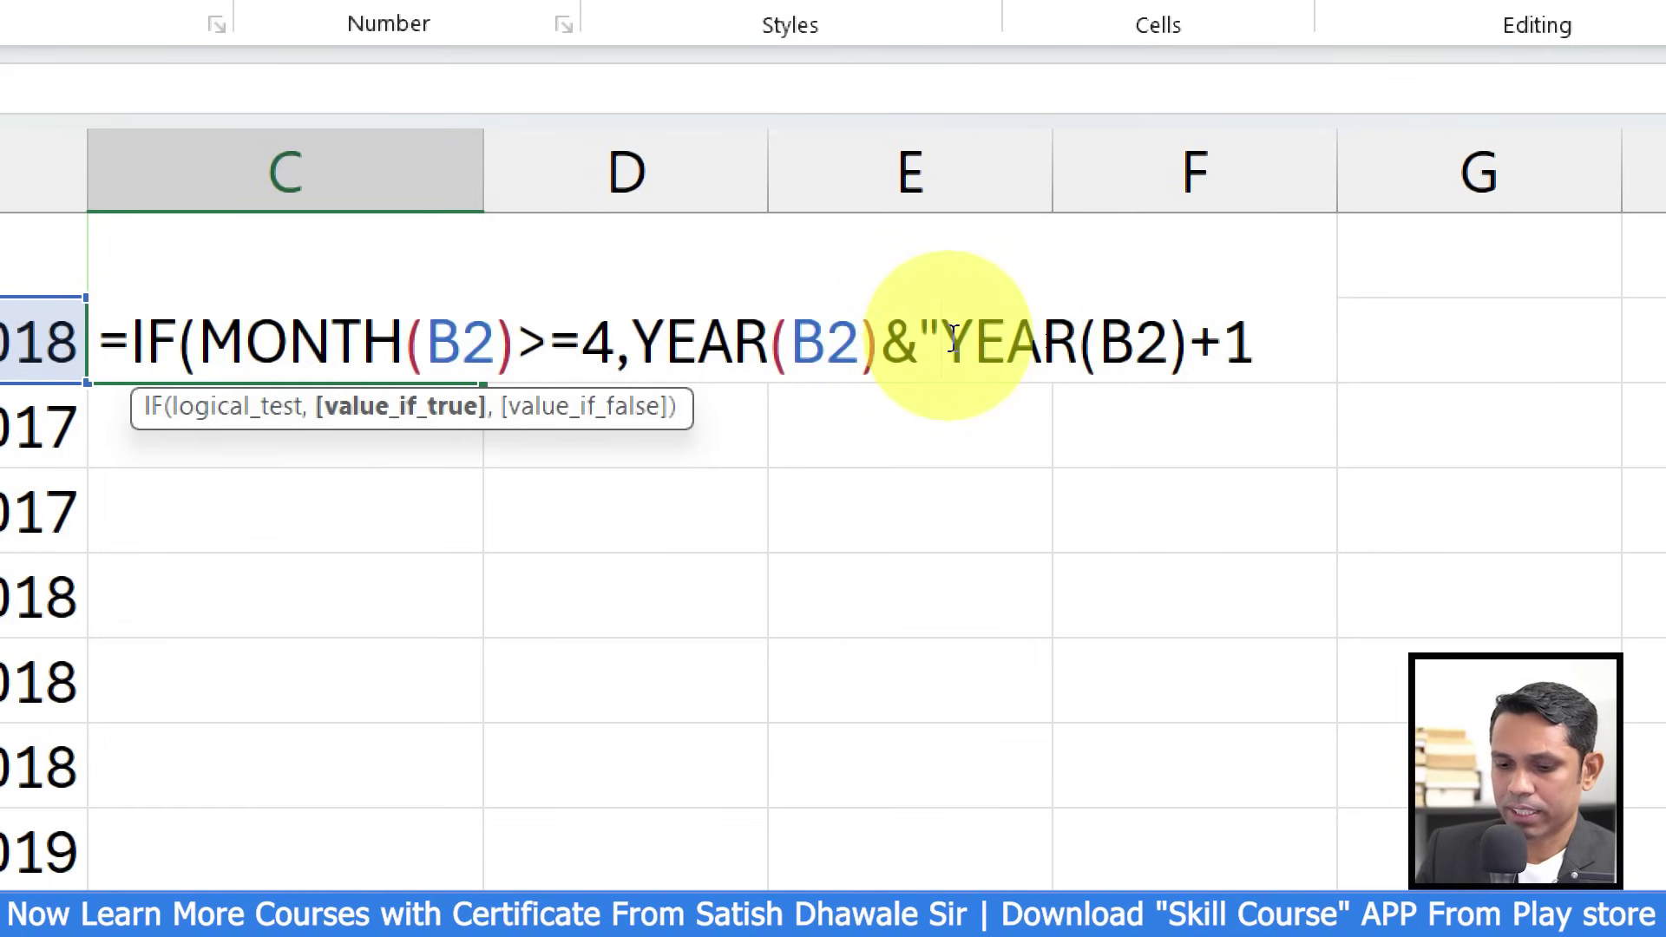
{"action": "type", "text": "-\""}
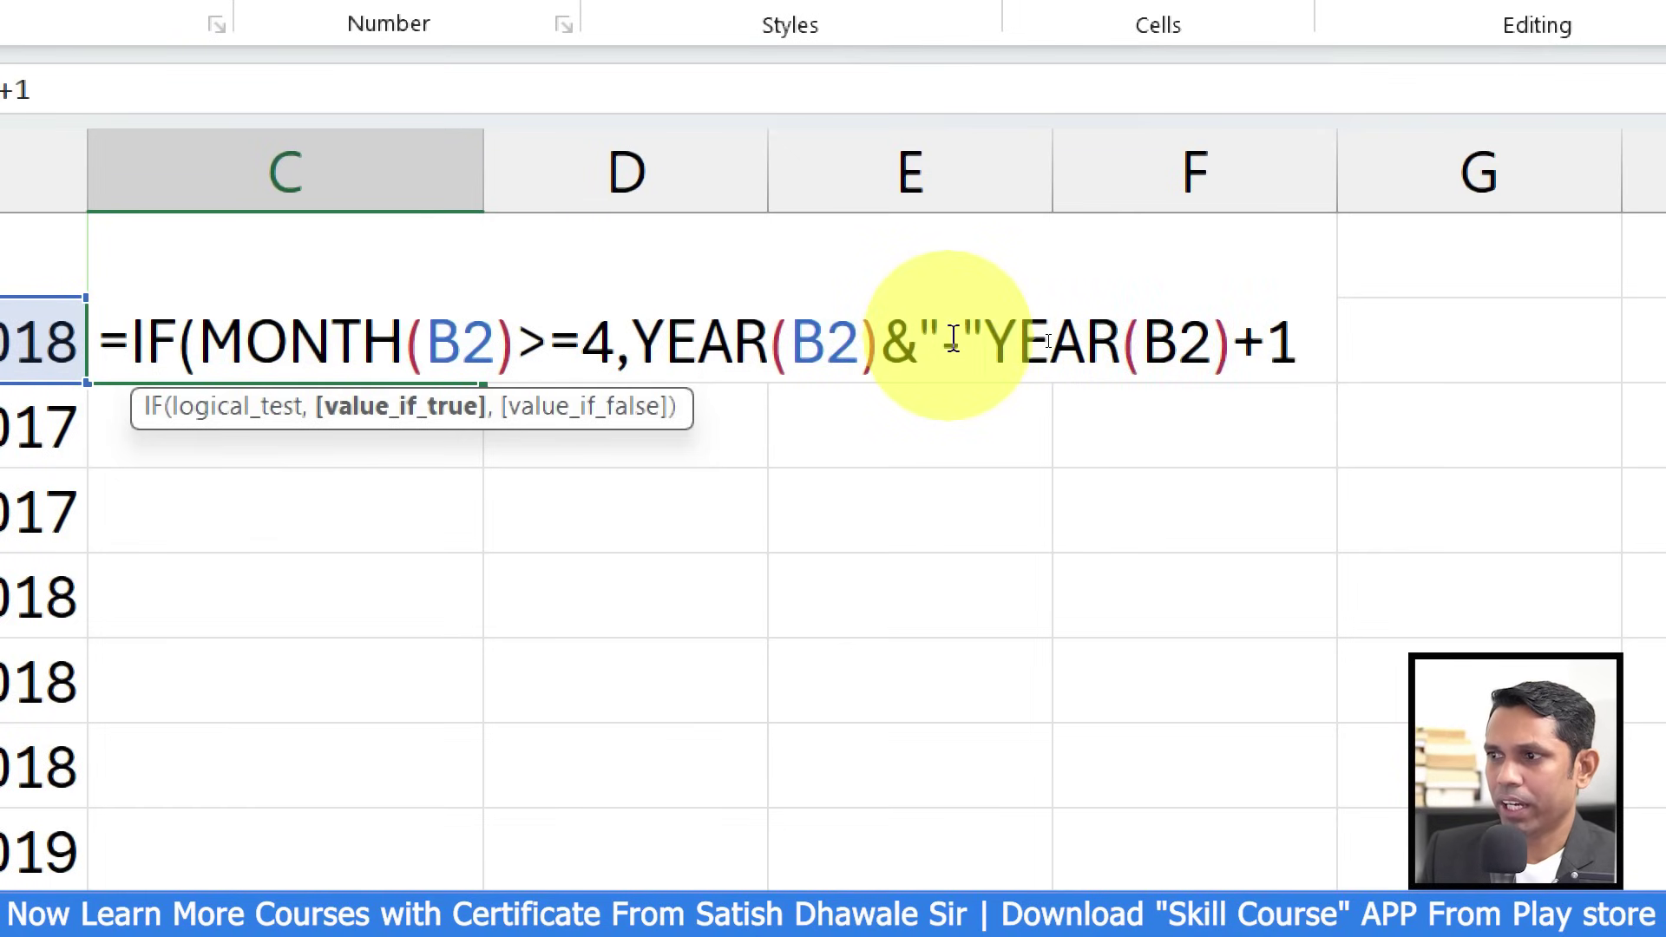
{"action": "type", "text": "&"}
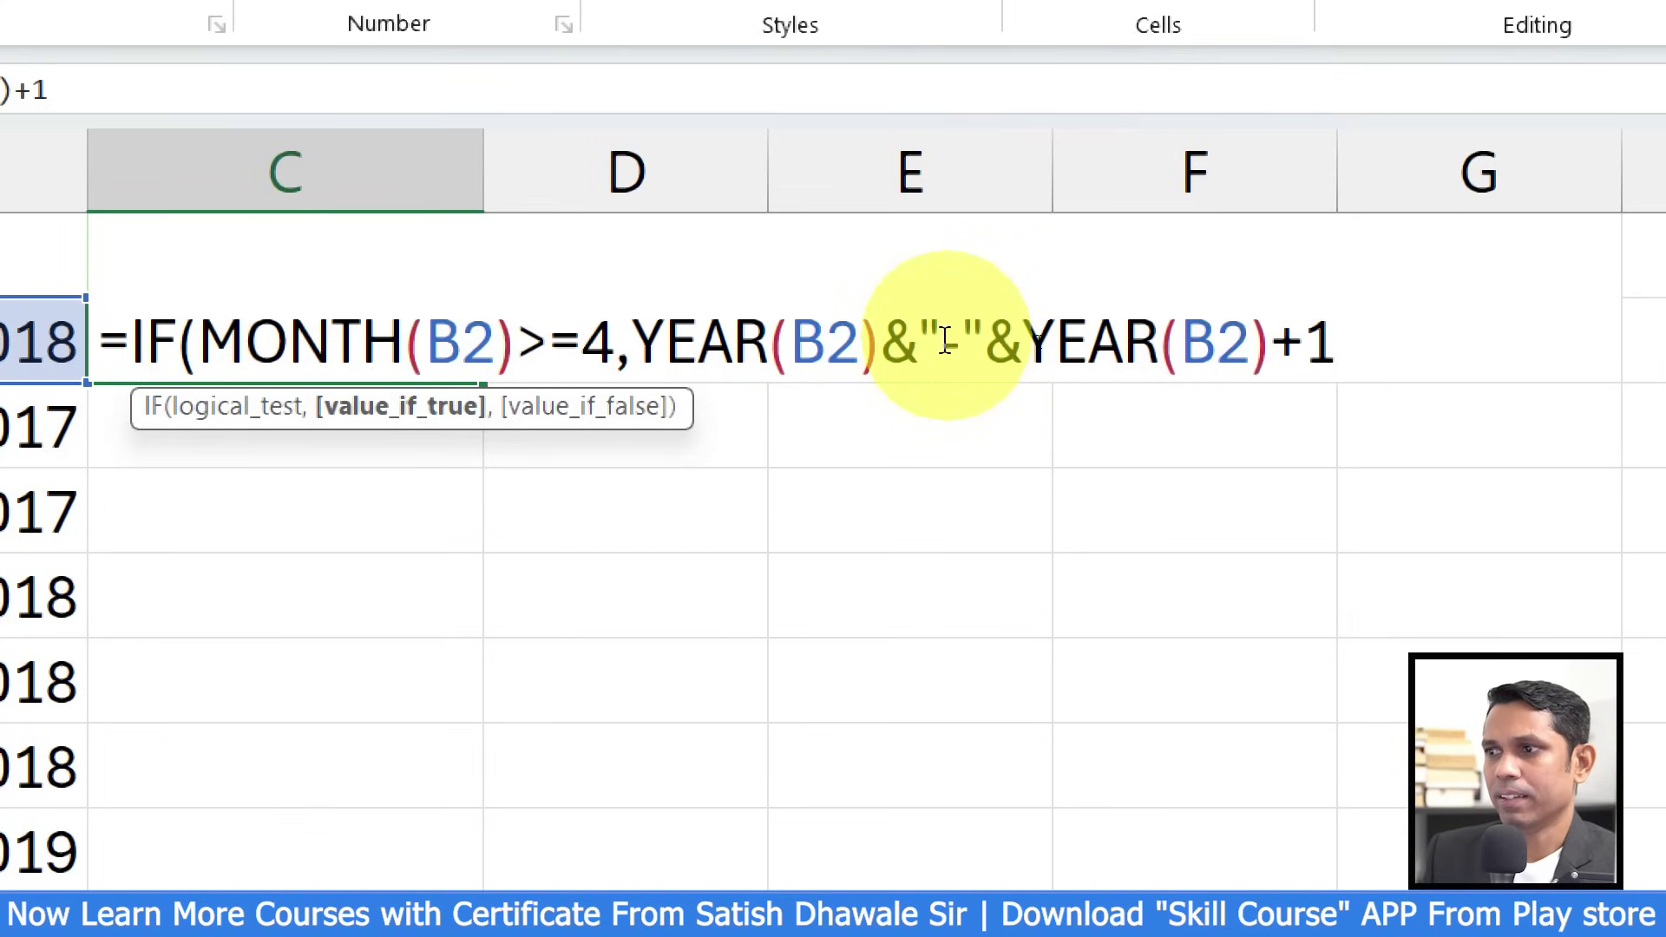
{"action": "left_click_drag", "start_coordinate": [880, 340], "coordinate": [1037, 345]}
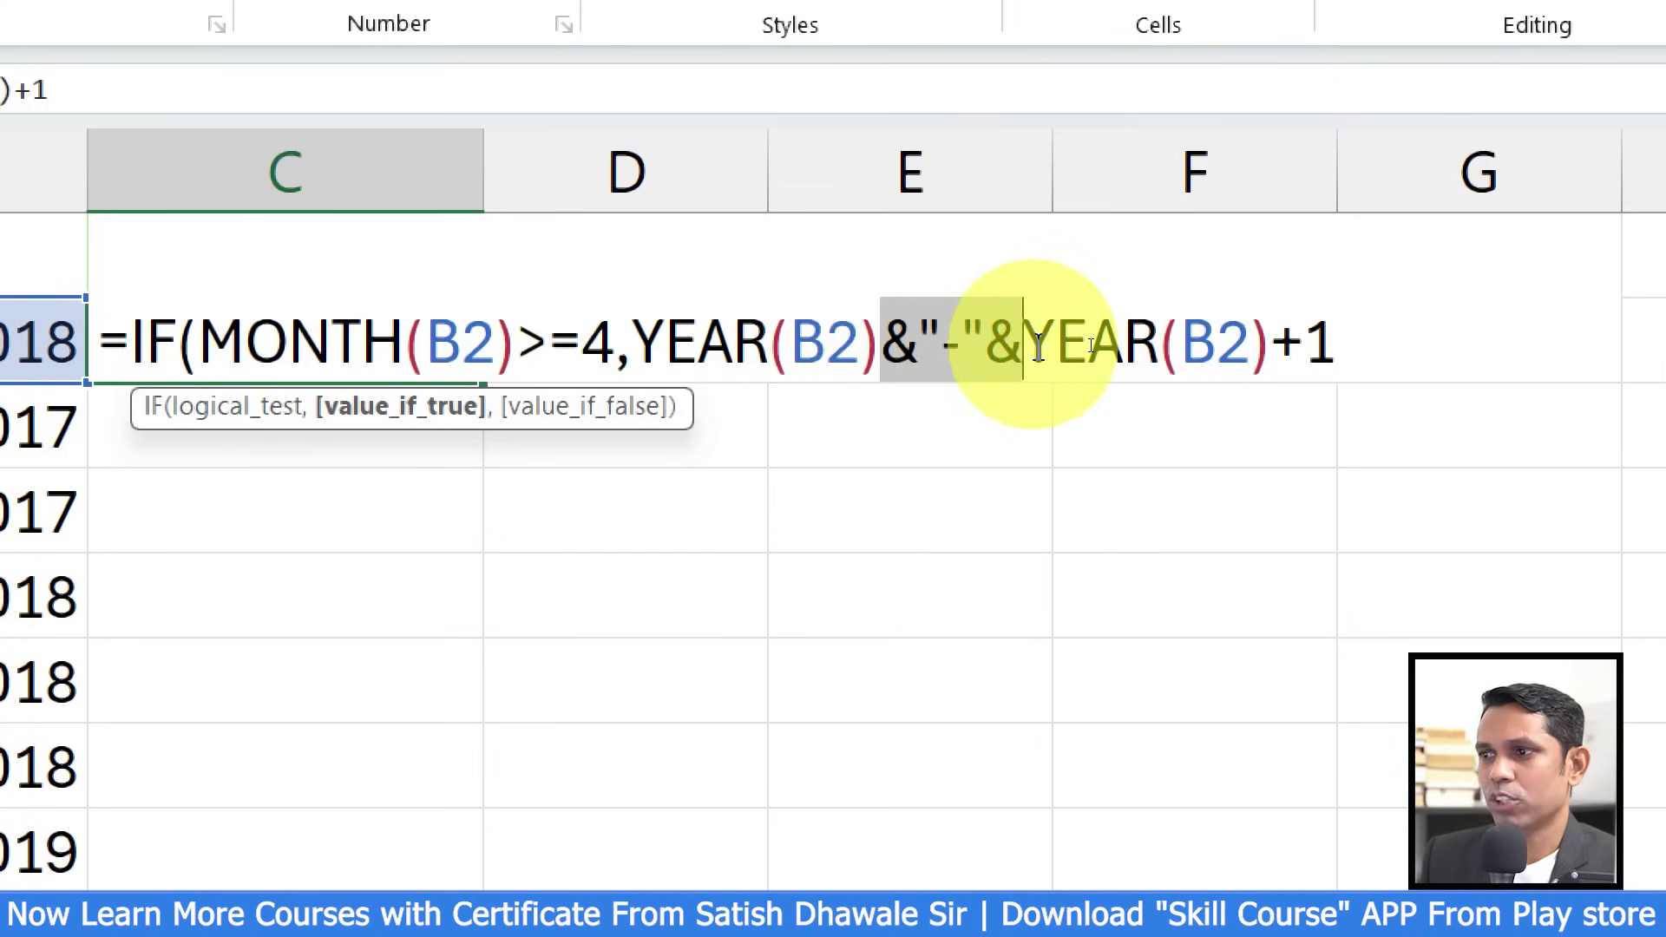
{"action": "left_click_drag", "start_coordinate": [1341, 338], "coordinate": [667, 341]}
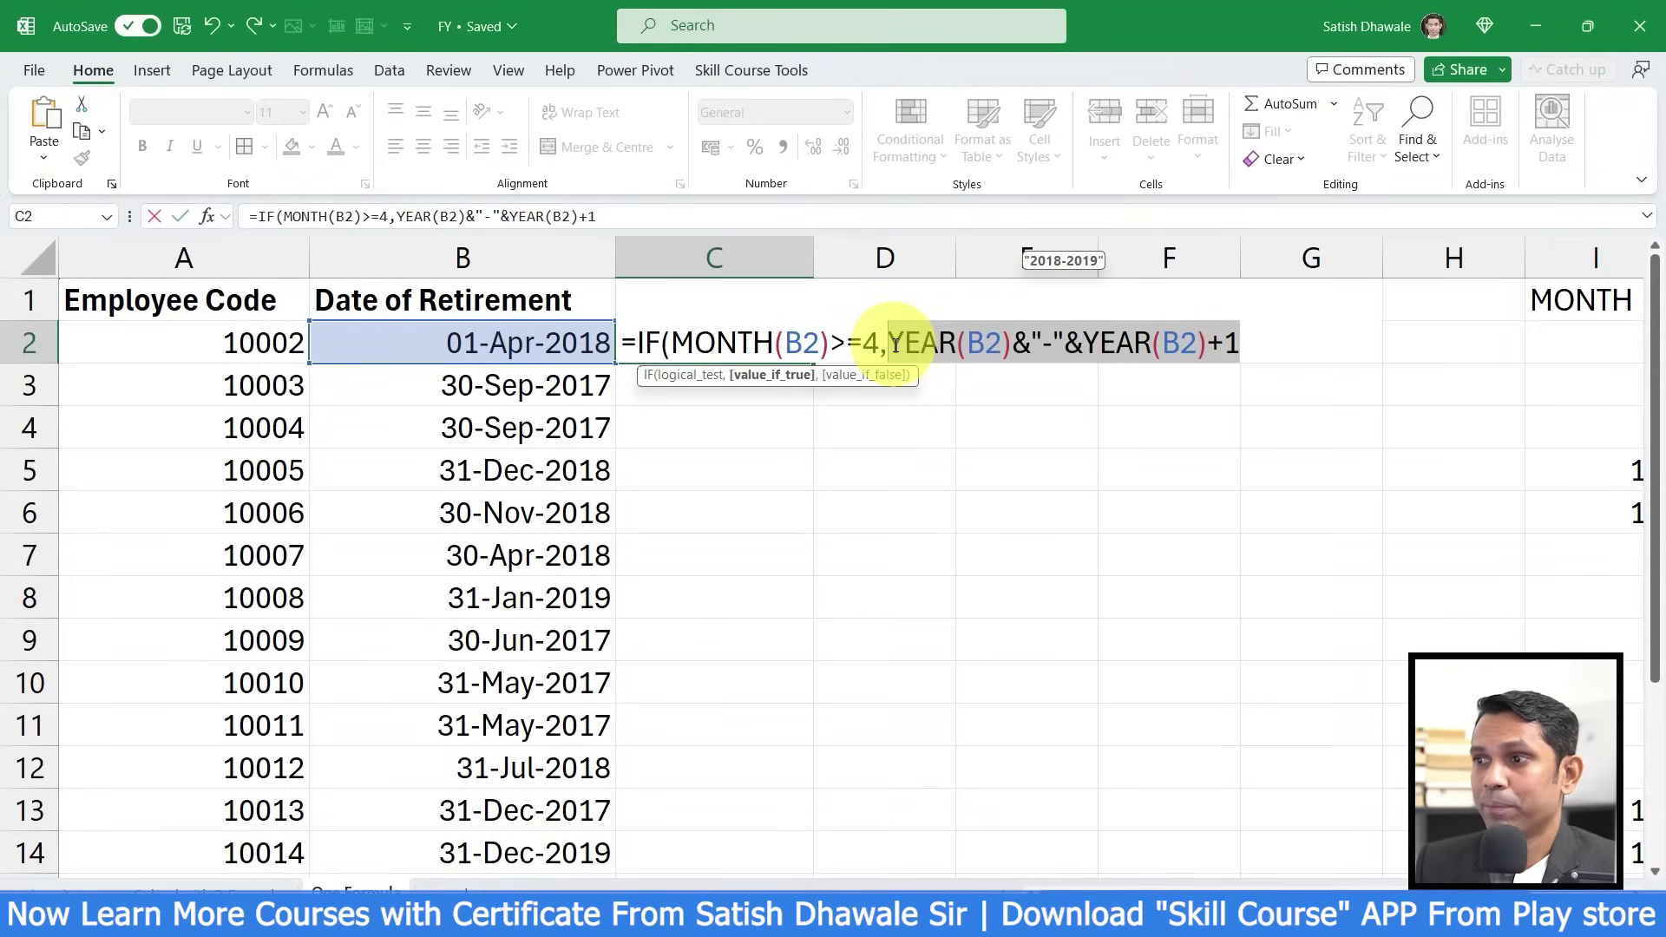
{"action": "key", "text": "Return"}
{"action": "key", "text": "Return"}
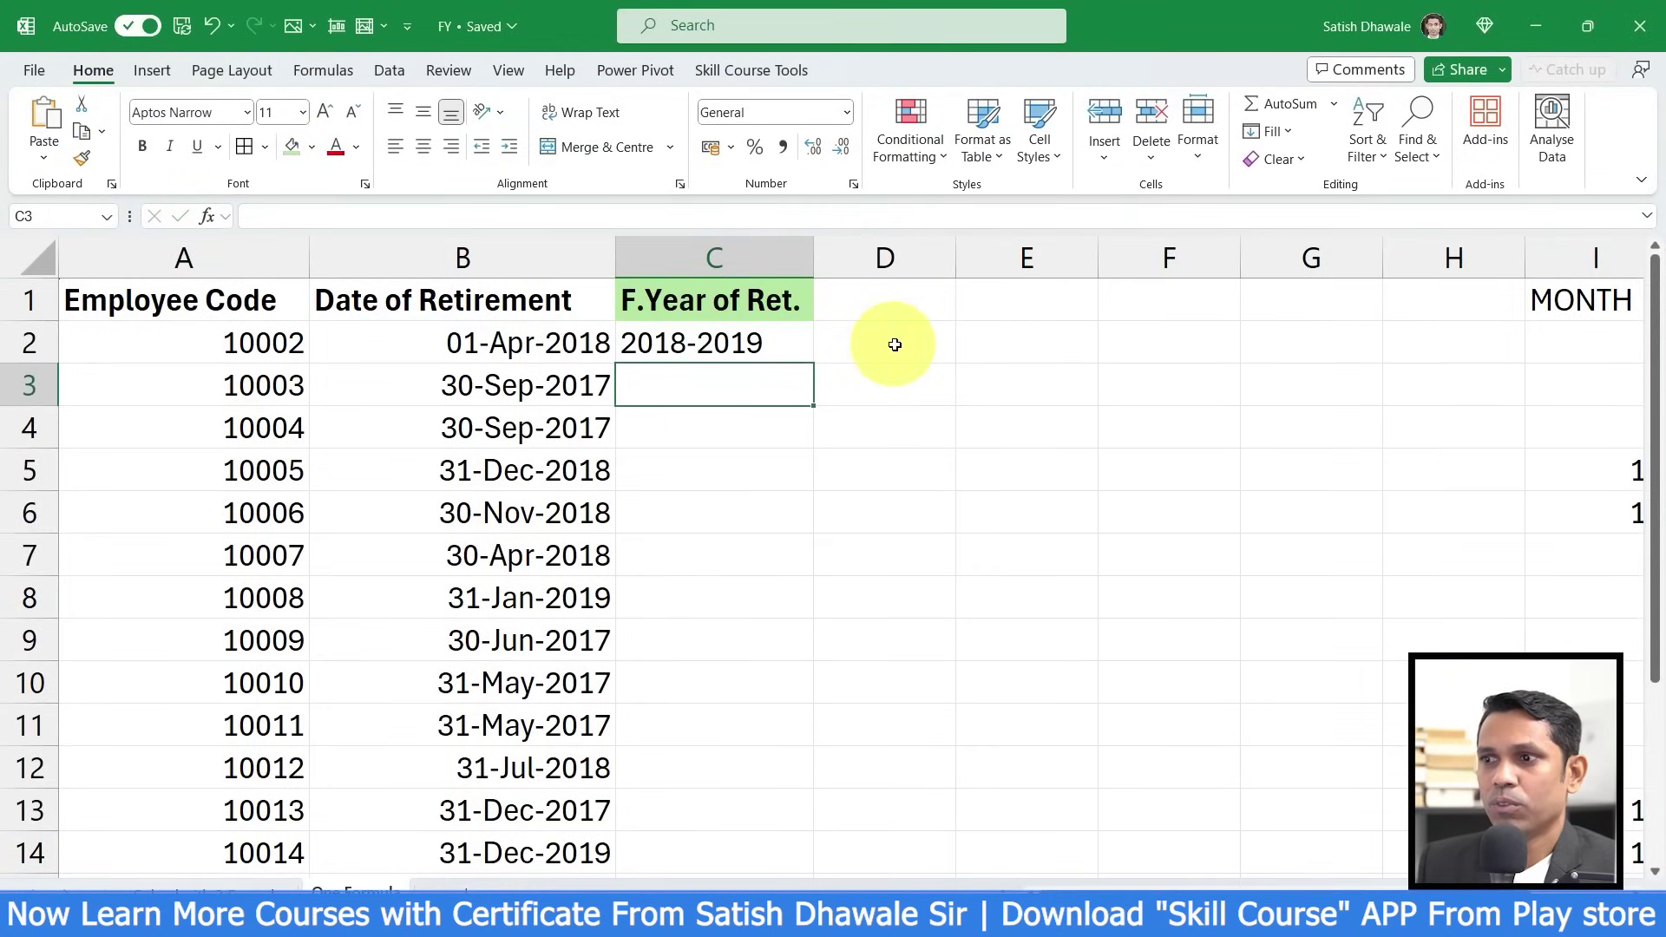
- Fill the formula in C2 down to C8 and compare row 8's result with its retirement date
{"action": "left_click", "coordinate": [784, 339]}
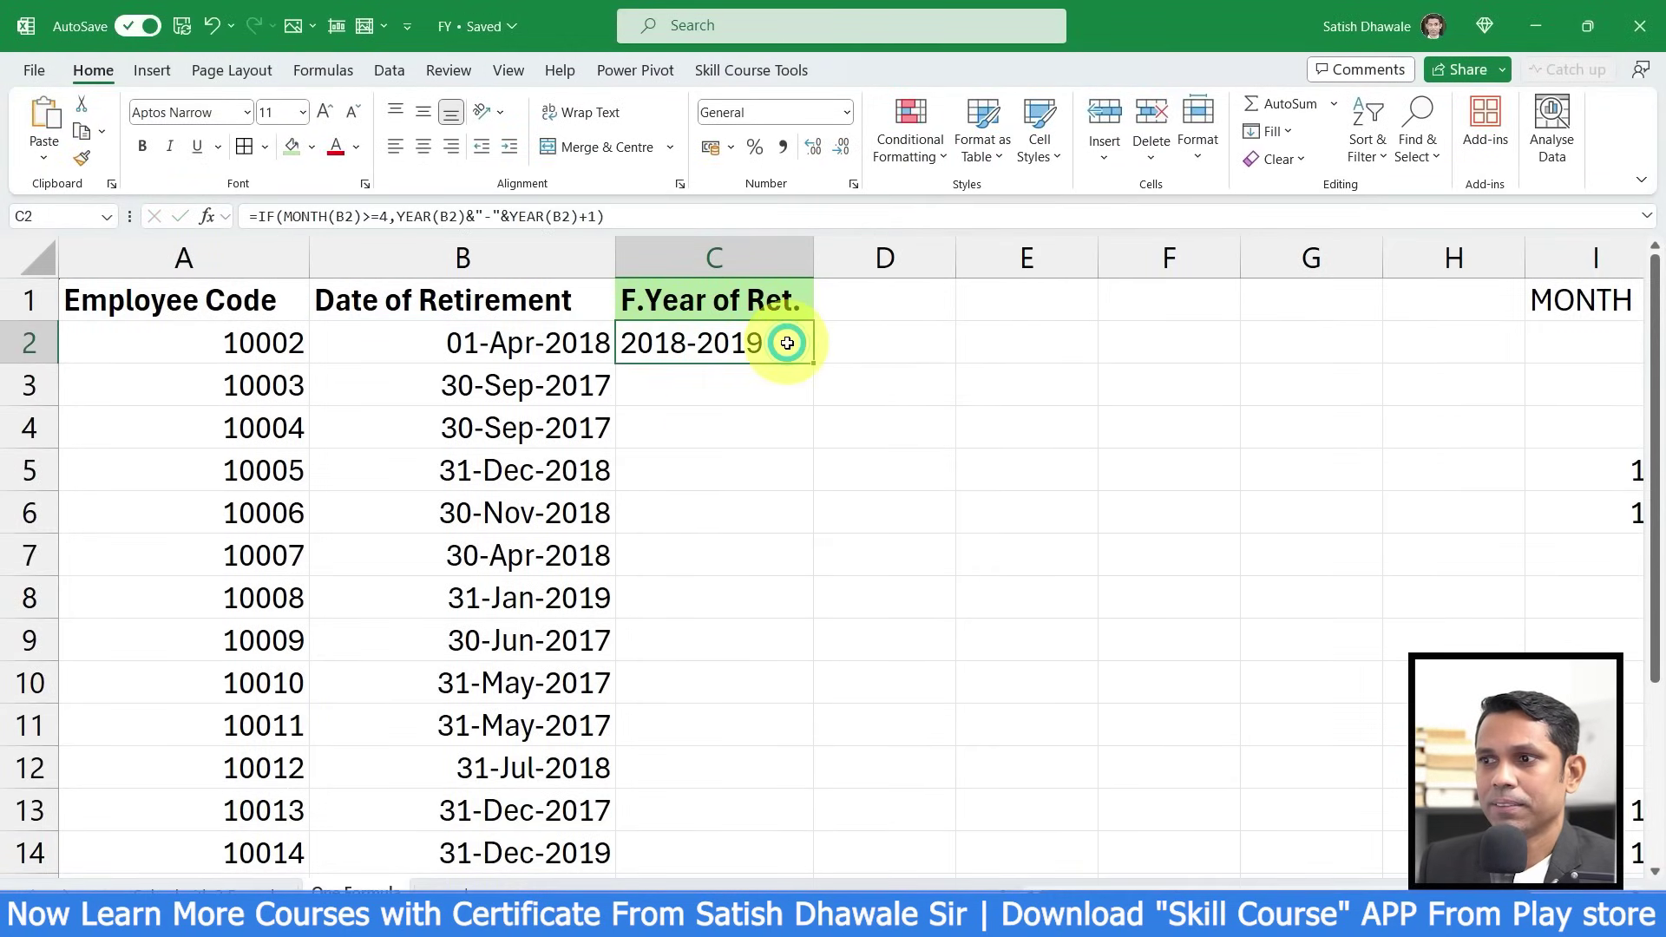
{"action": "left_click", "coordinate": [609, 351]}
{"action": "left_click", "coordinate": [737, 344]}
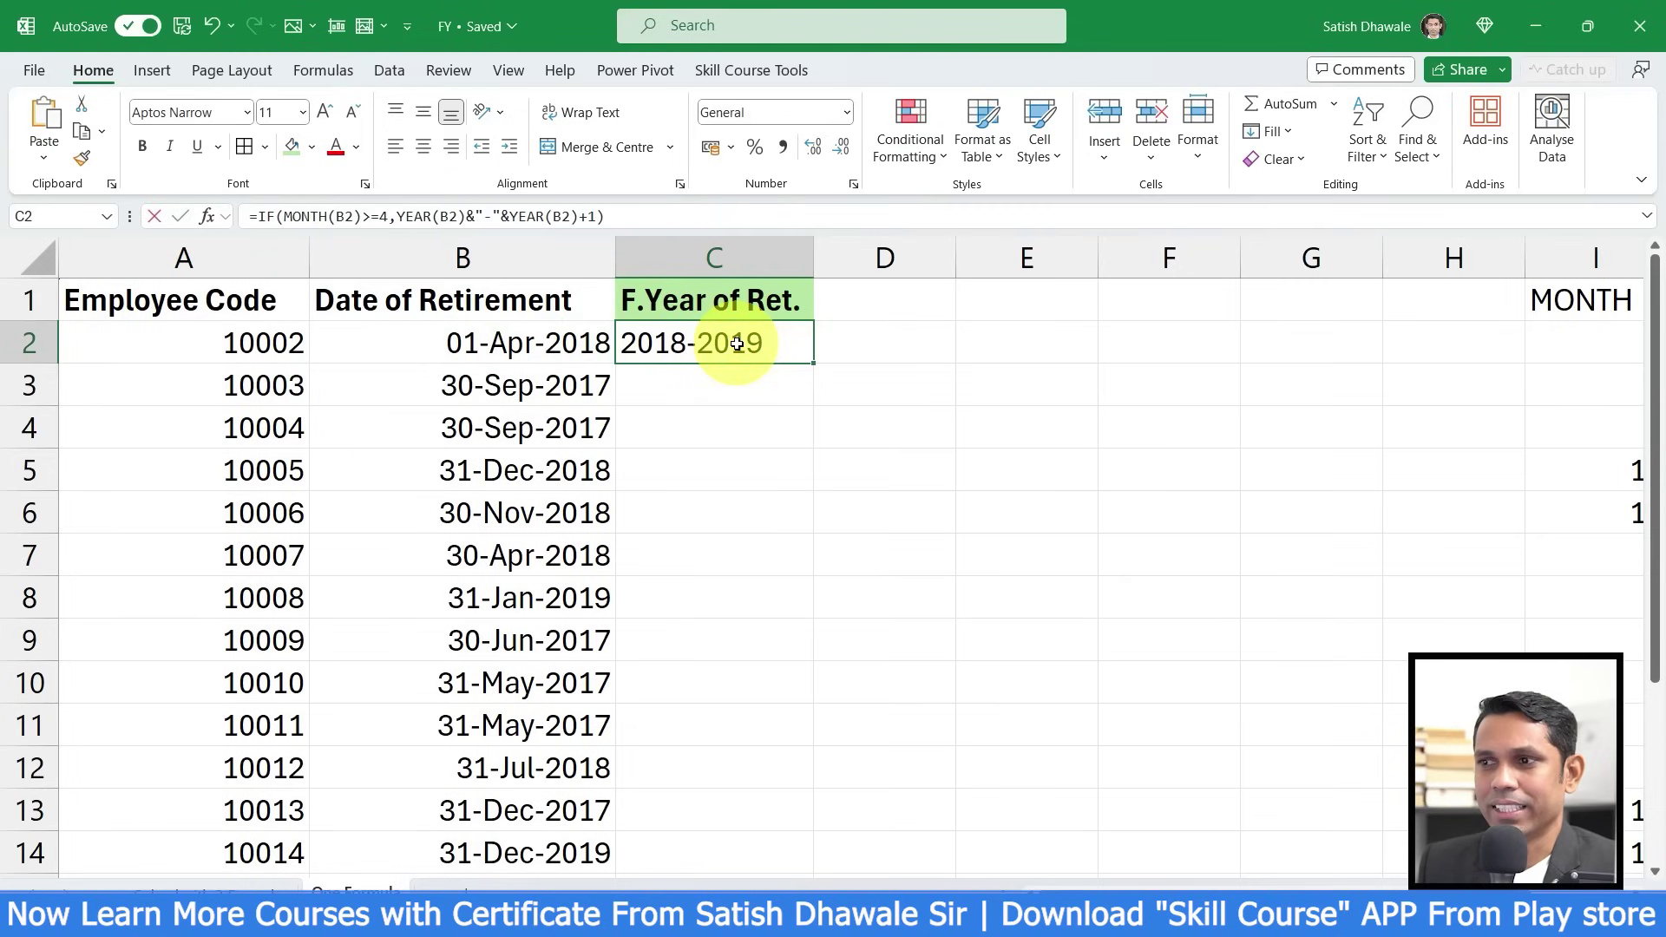
{"action": "double_click", "coordinate": [737, 345]}
{"action": "key", "text": "Escape"}
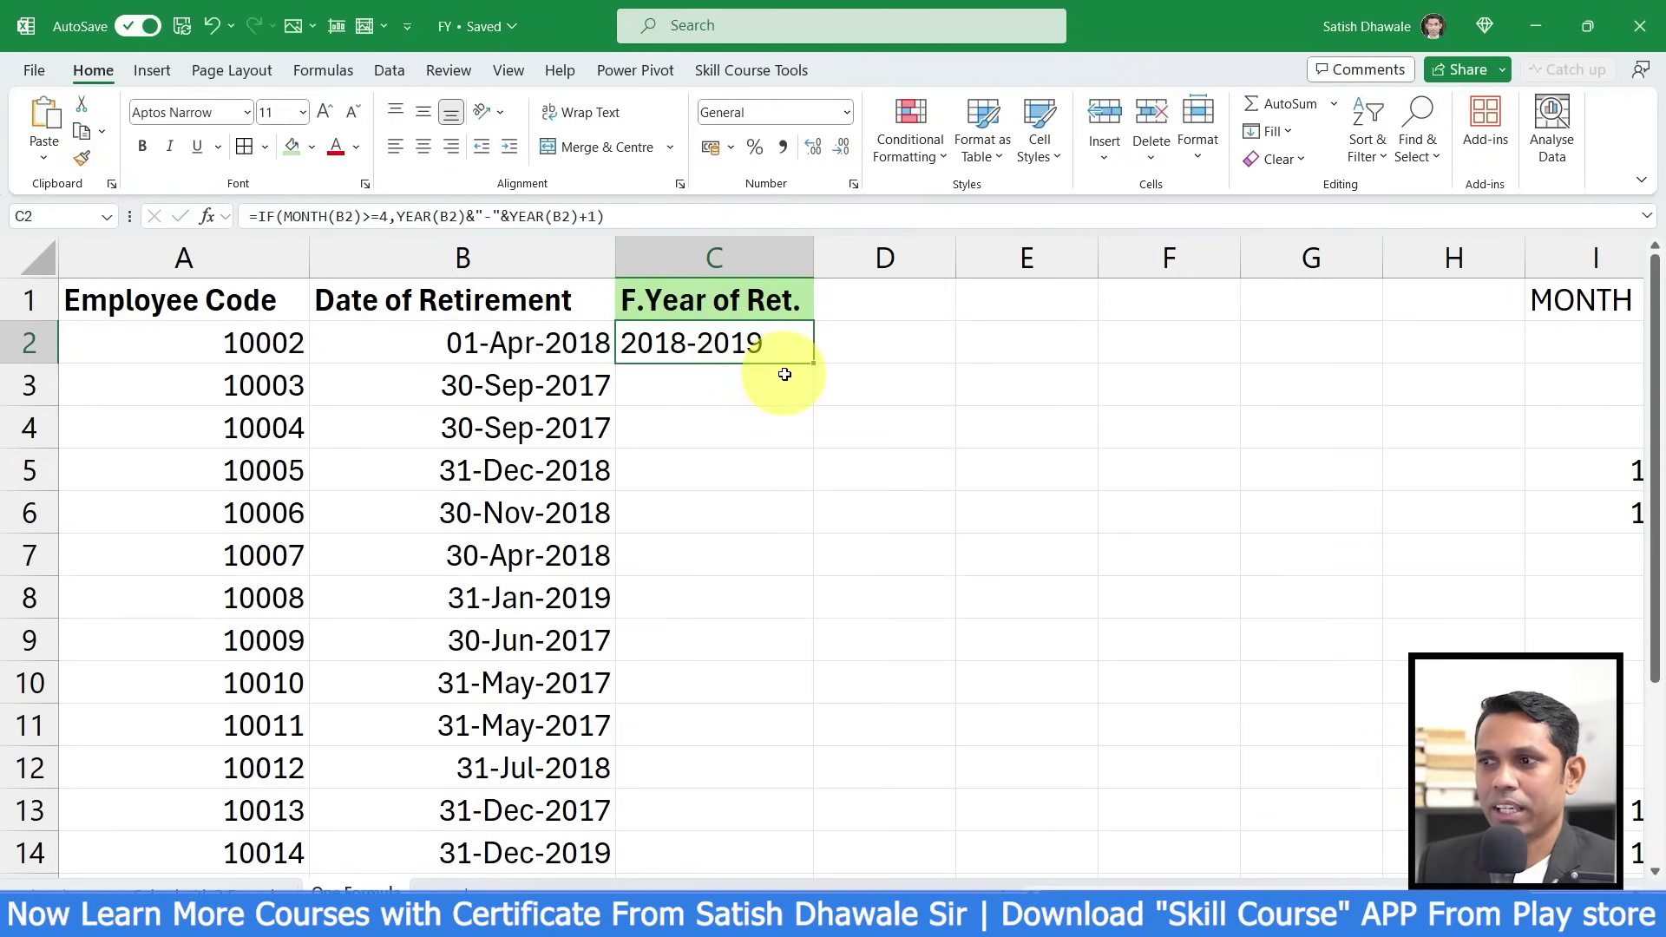
{"action": "left_click_drag", "start_coordinate": [813, 363], "coordinate": [817, 609]}
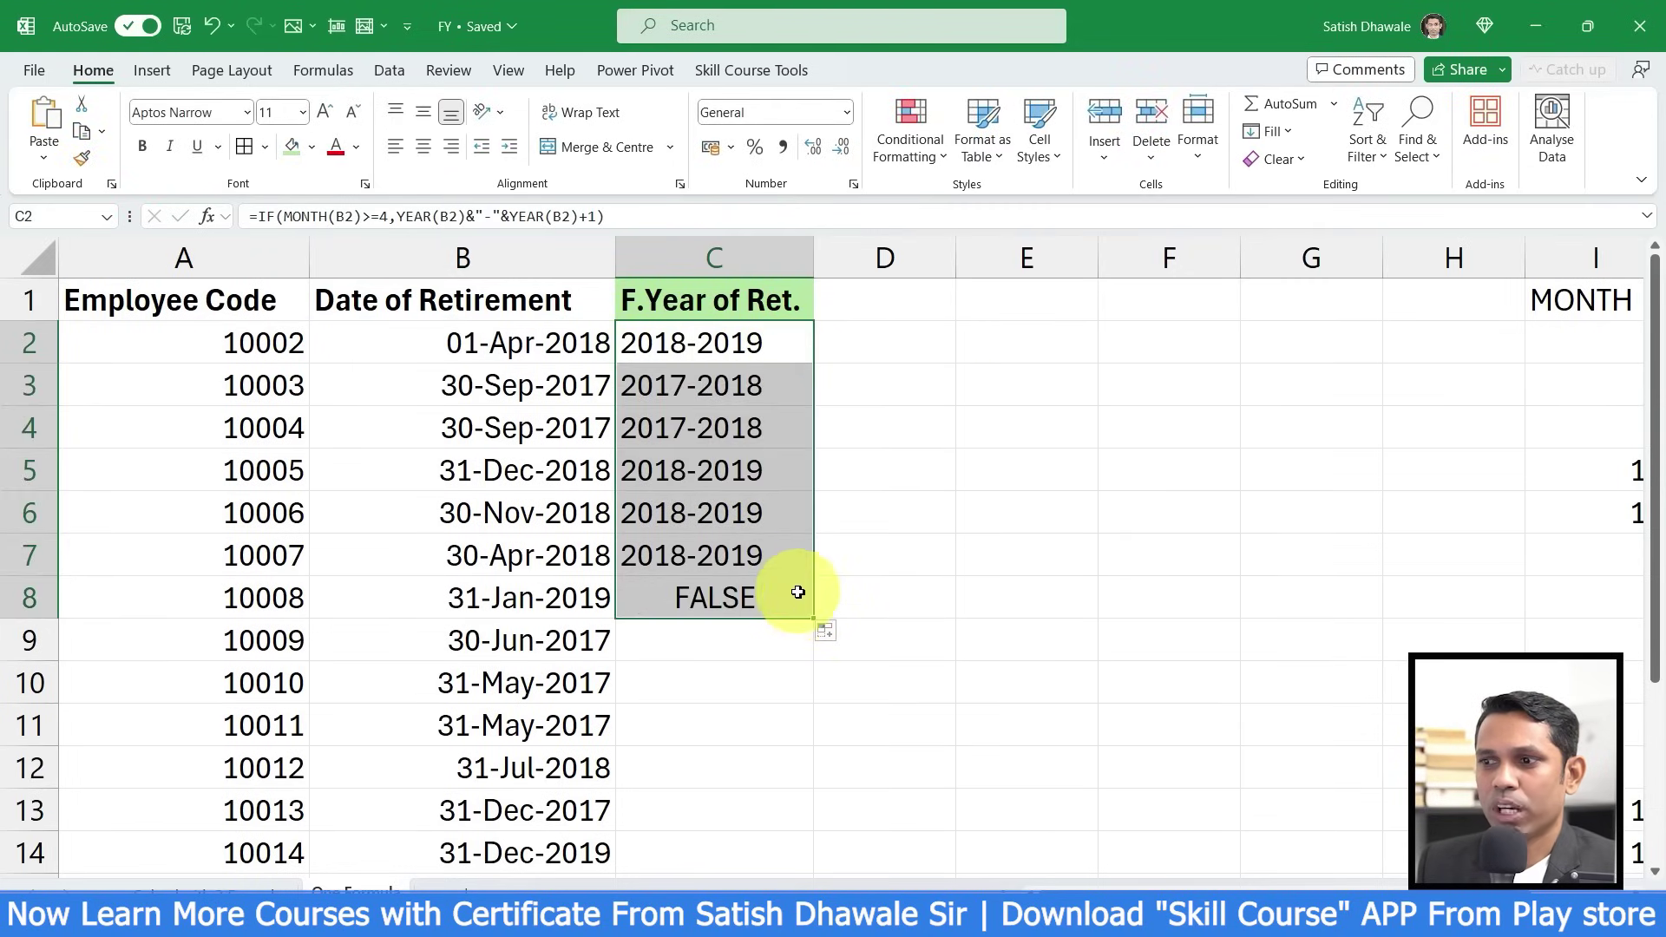
{"action": "left_click", "coordinate": [706, 596]}
{"action": "left_click_drag", "start_coordinate": [495, 595], "coordinate": [725, 595]}
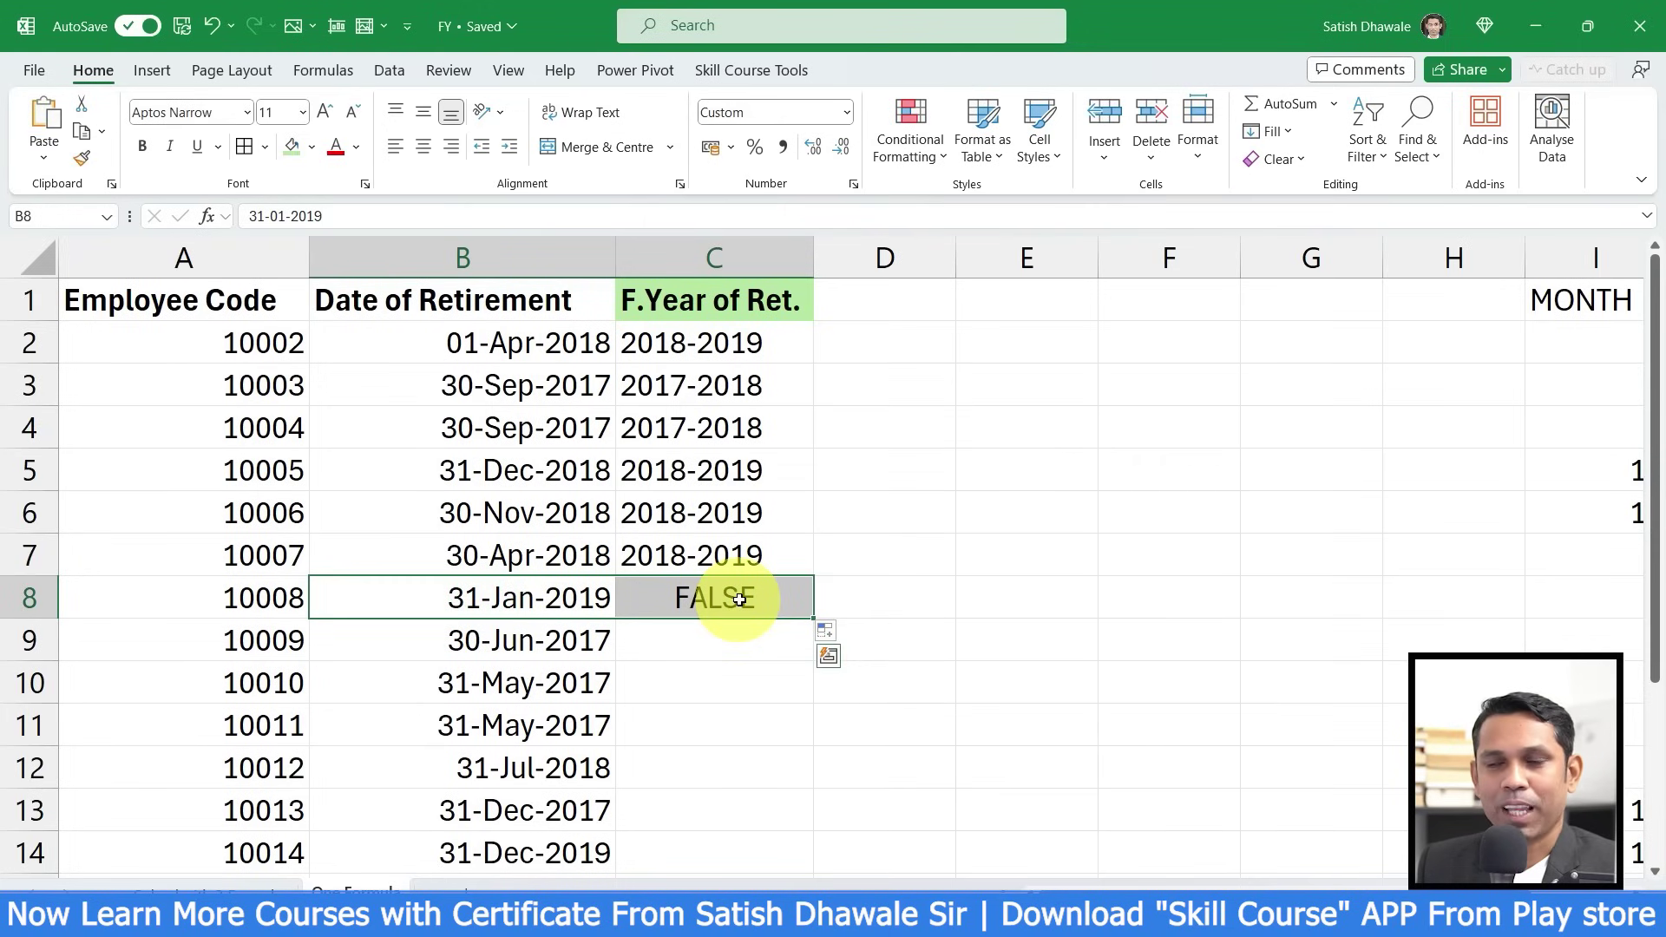
- Review the value-if-true part of C2's formula, and clear the filled results below C2
{"action": "double_click", "coordinate": [733, 345]}
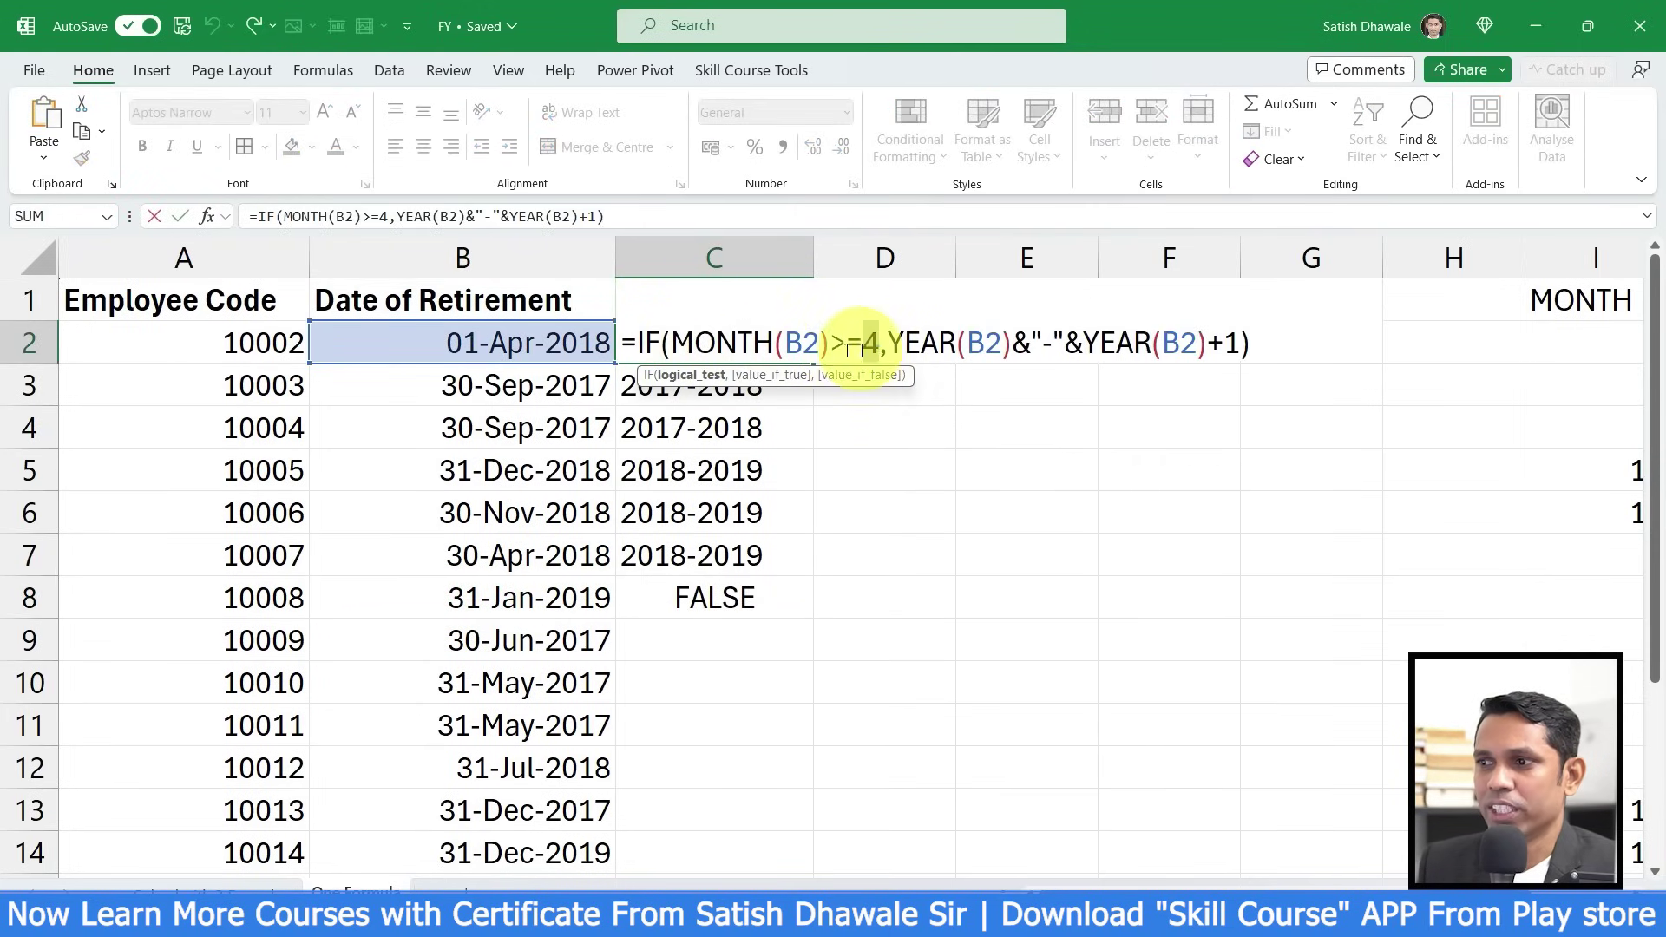
{"action": "left_click_drag", "start_coordinate": [888, 345], "coordinate": [1262, 345]}
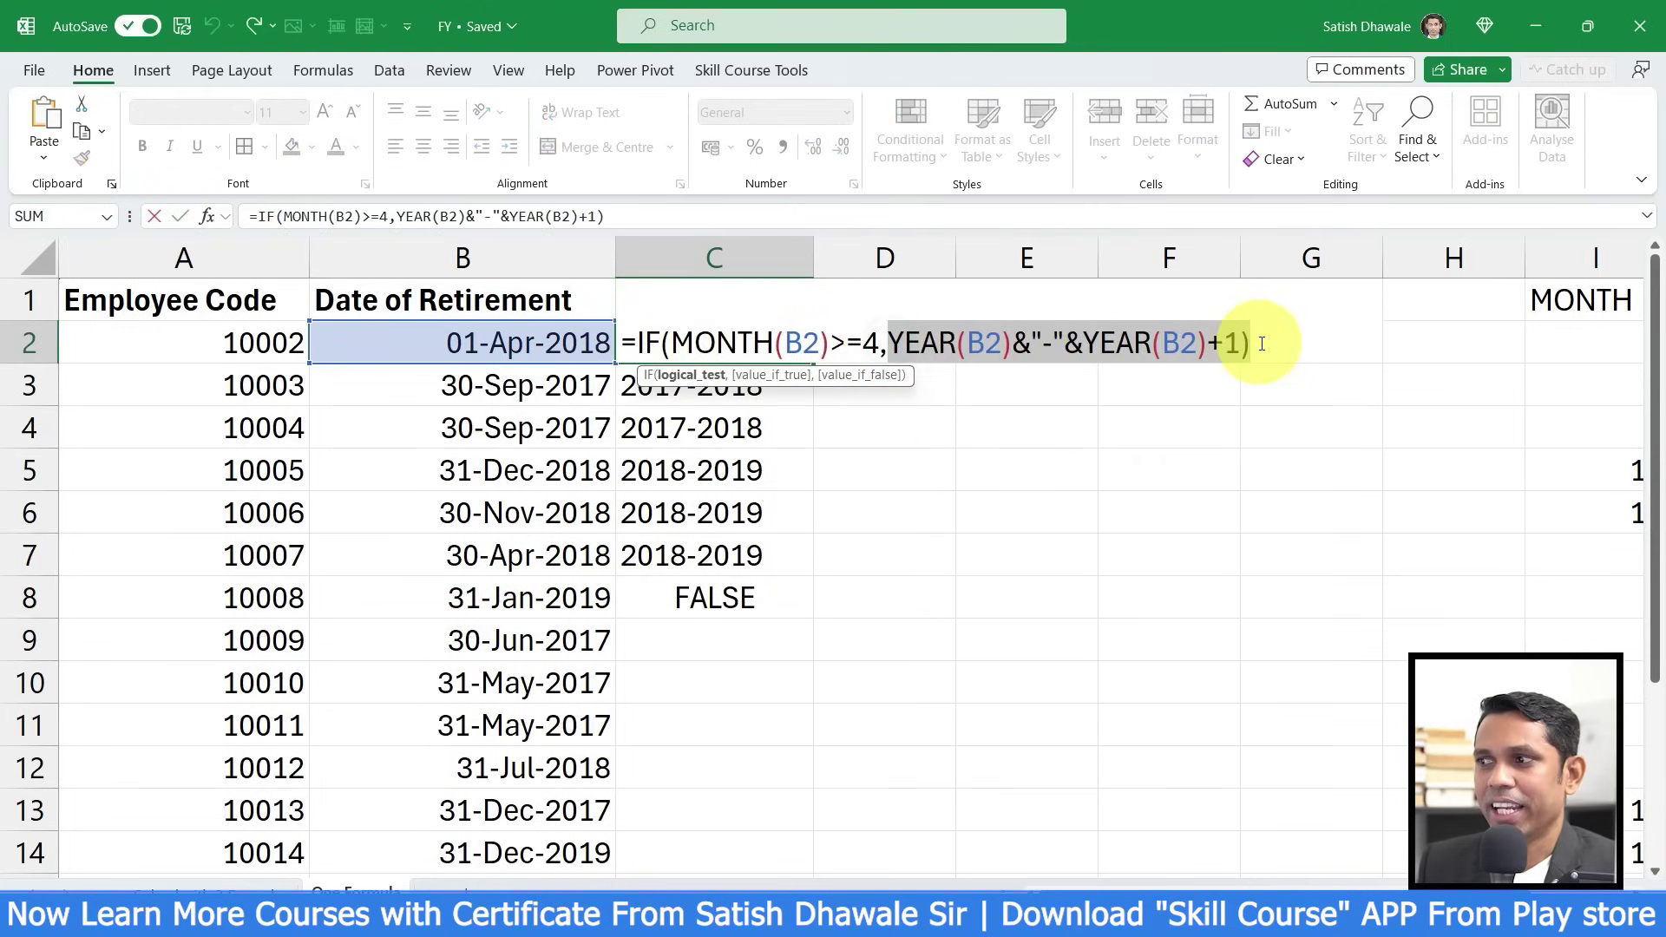
{"action": "left_click", "coordinate": [1254, 346]}
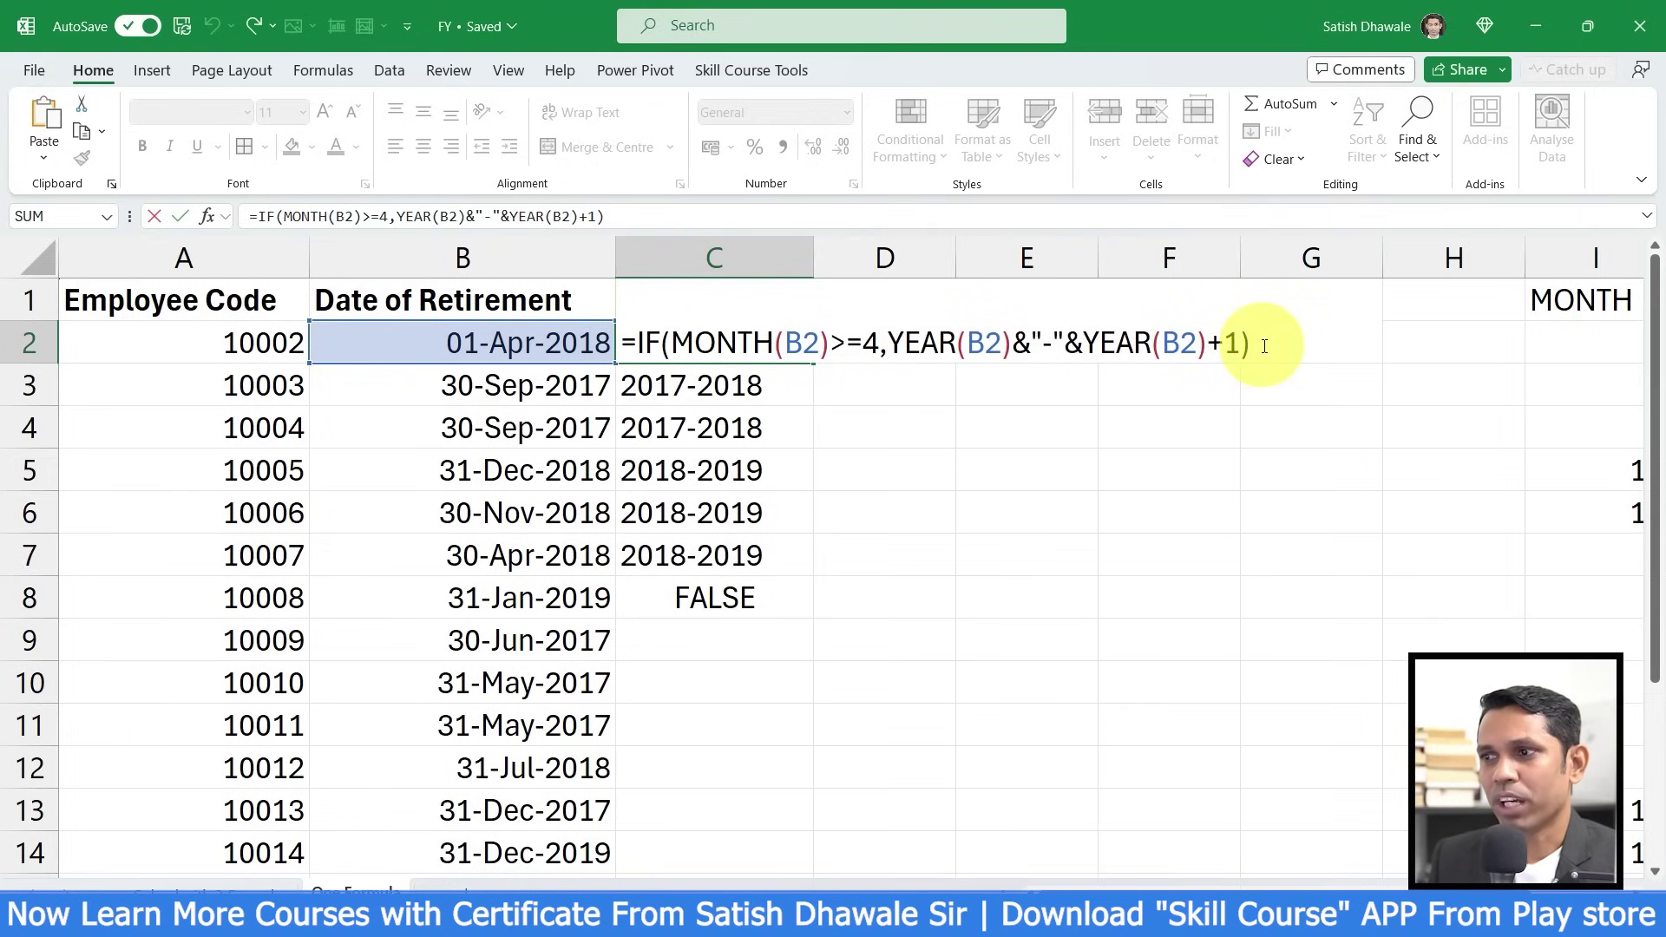
{"action": "key", "text": "ctrl+Return"}
{"action": "left_click_drag", "start_coordinate": [732, 387], "coordinate": [737, 643]}
{"action": "key", "text": "Delete"}
- Change the retirement date in B2 to 01-Mar-2018 to test a month before April
{"action": "double_click", "coordinate": [738, 344]}
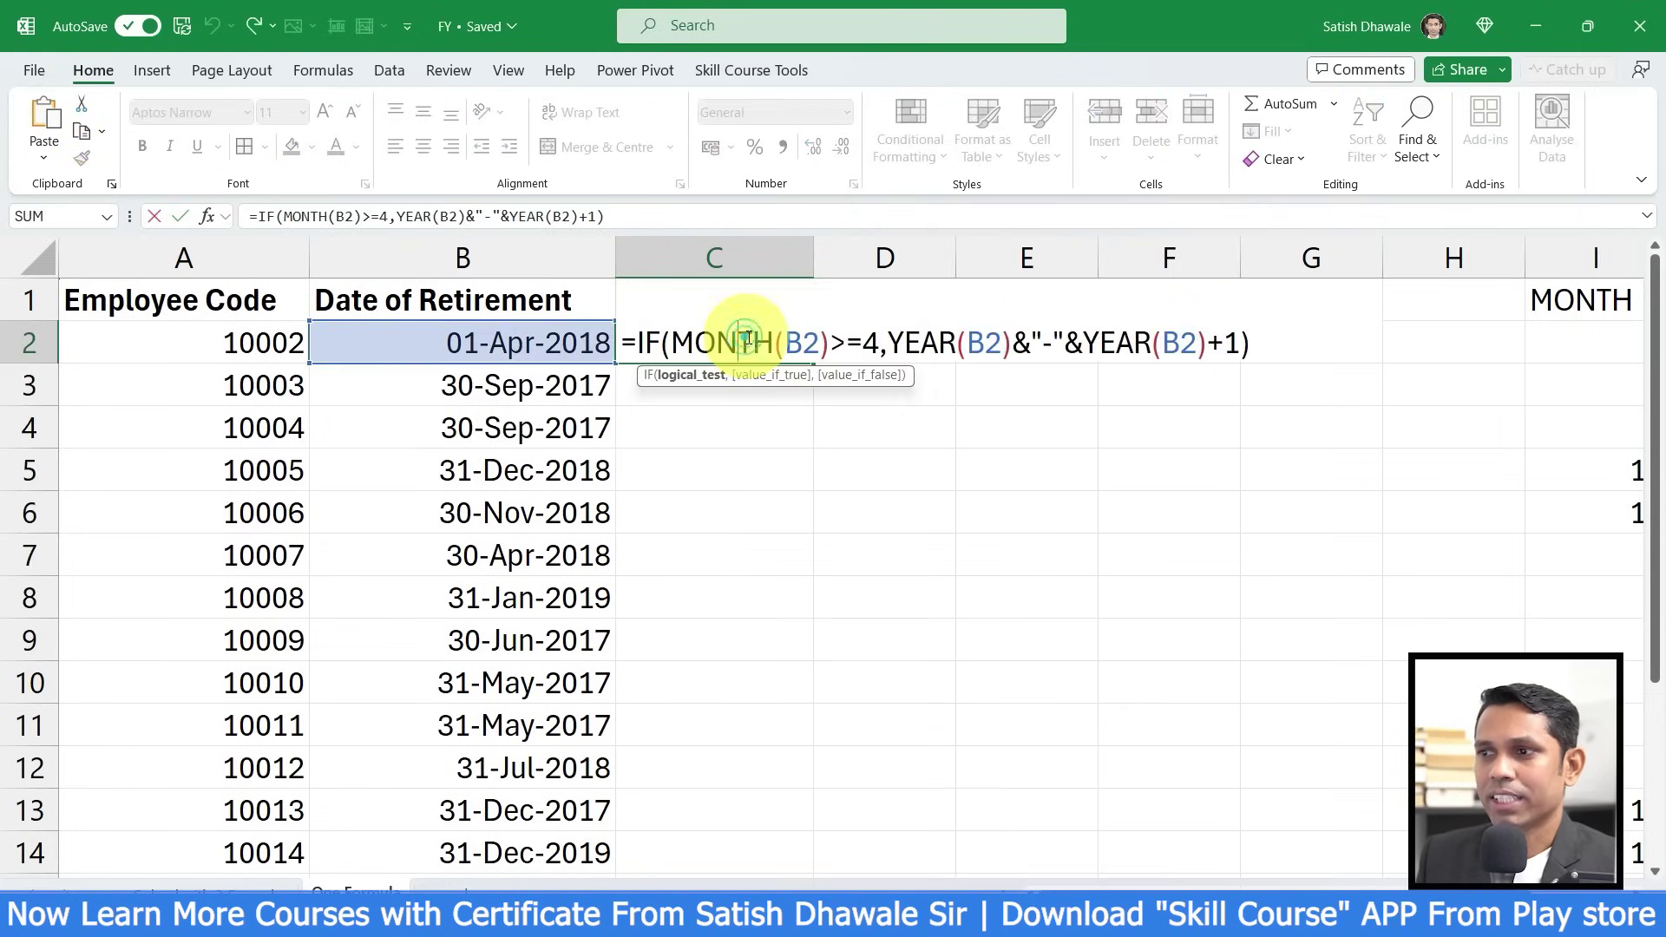
{"action": "double_click", "coordinate": [521, 344]}
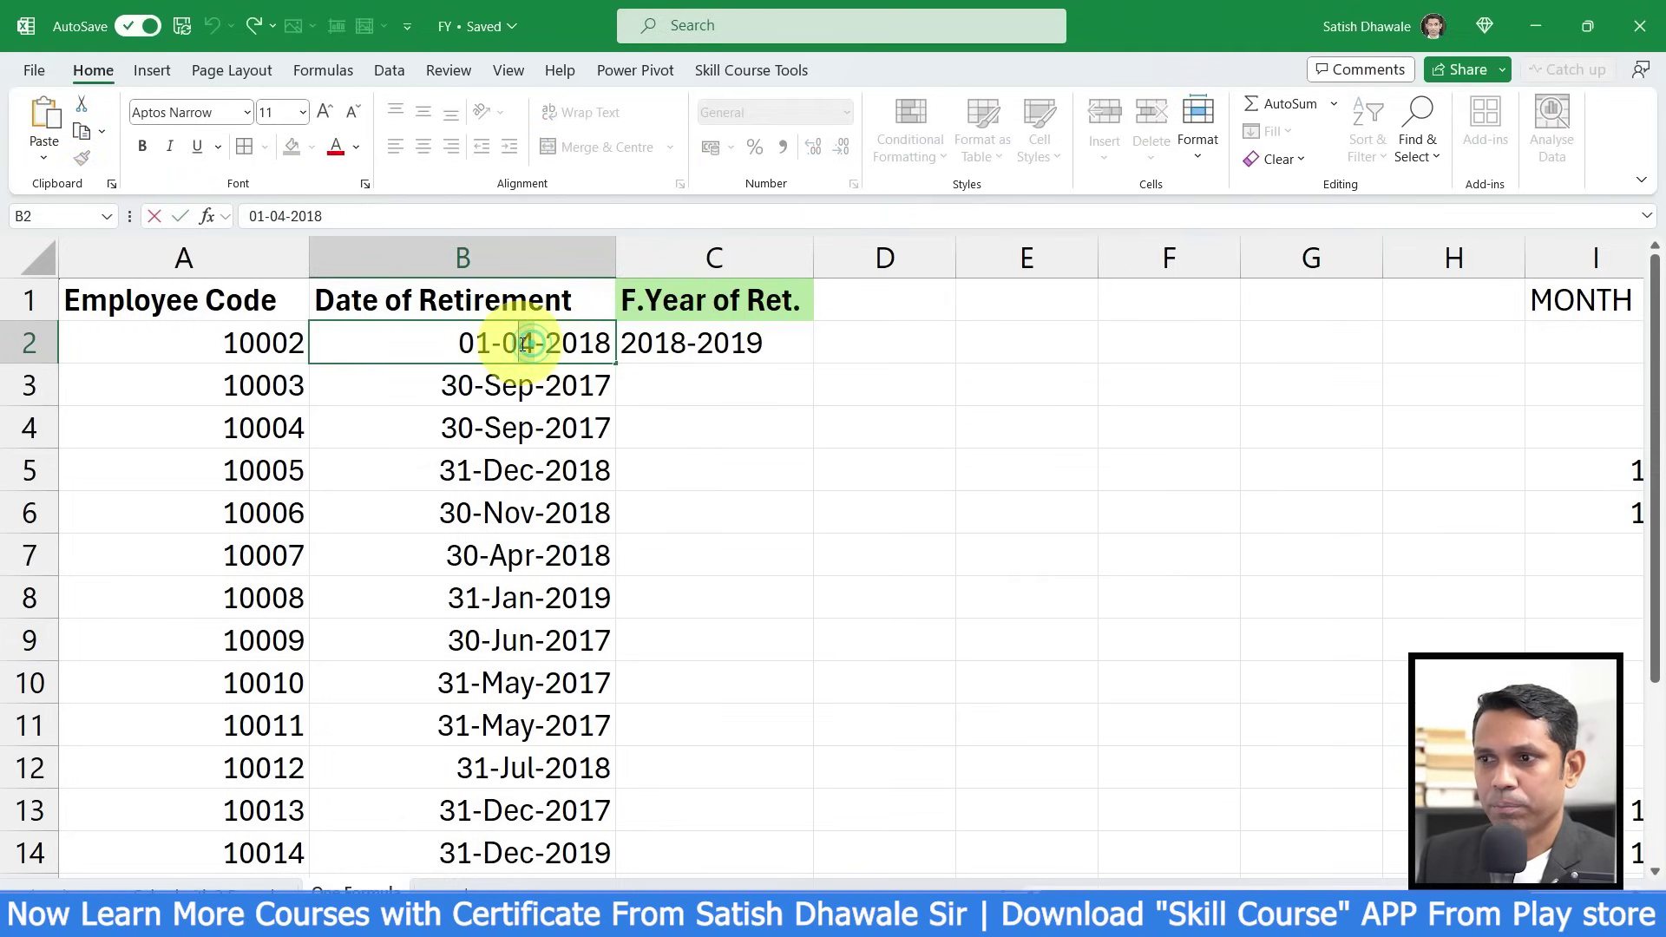
{"action": "key", "text": "Delete"}
{"action": "type", "text": "3"}
{"action": "key", "text": "Return"}
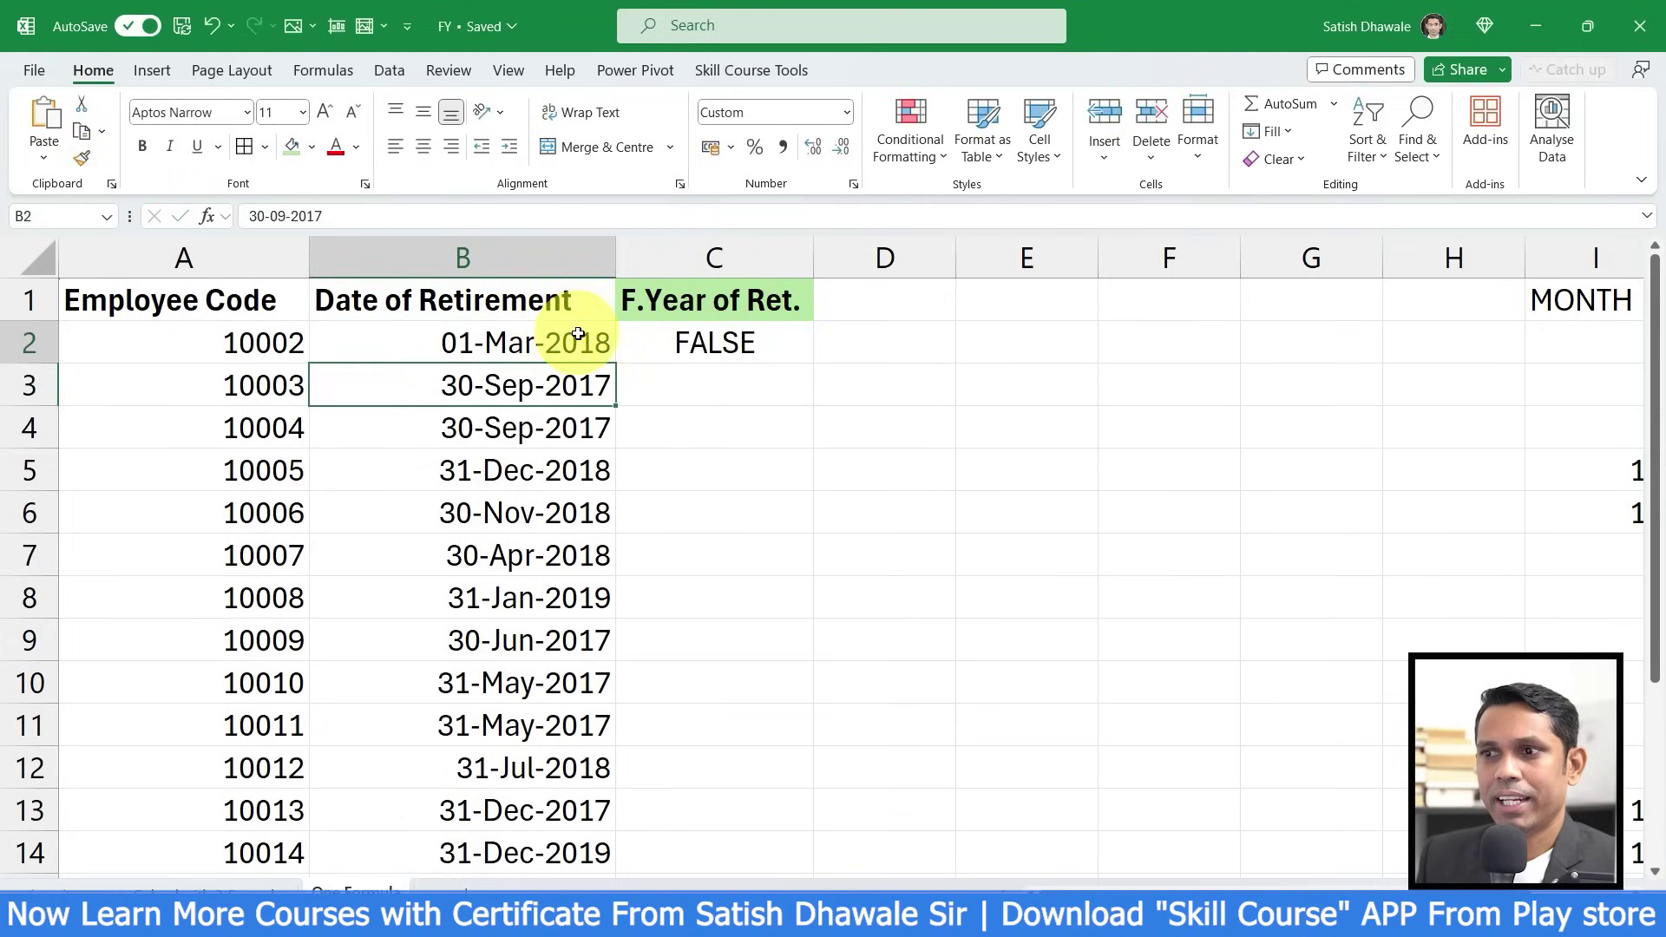
{"action": "left_click", "coordinate": [578, 334]}
- Add YEAR(B2) as the value if false in C2's IF formula, after the YEAR(B2)+1 part
{"action": "left_click", "coordinate": [683, 350]}
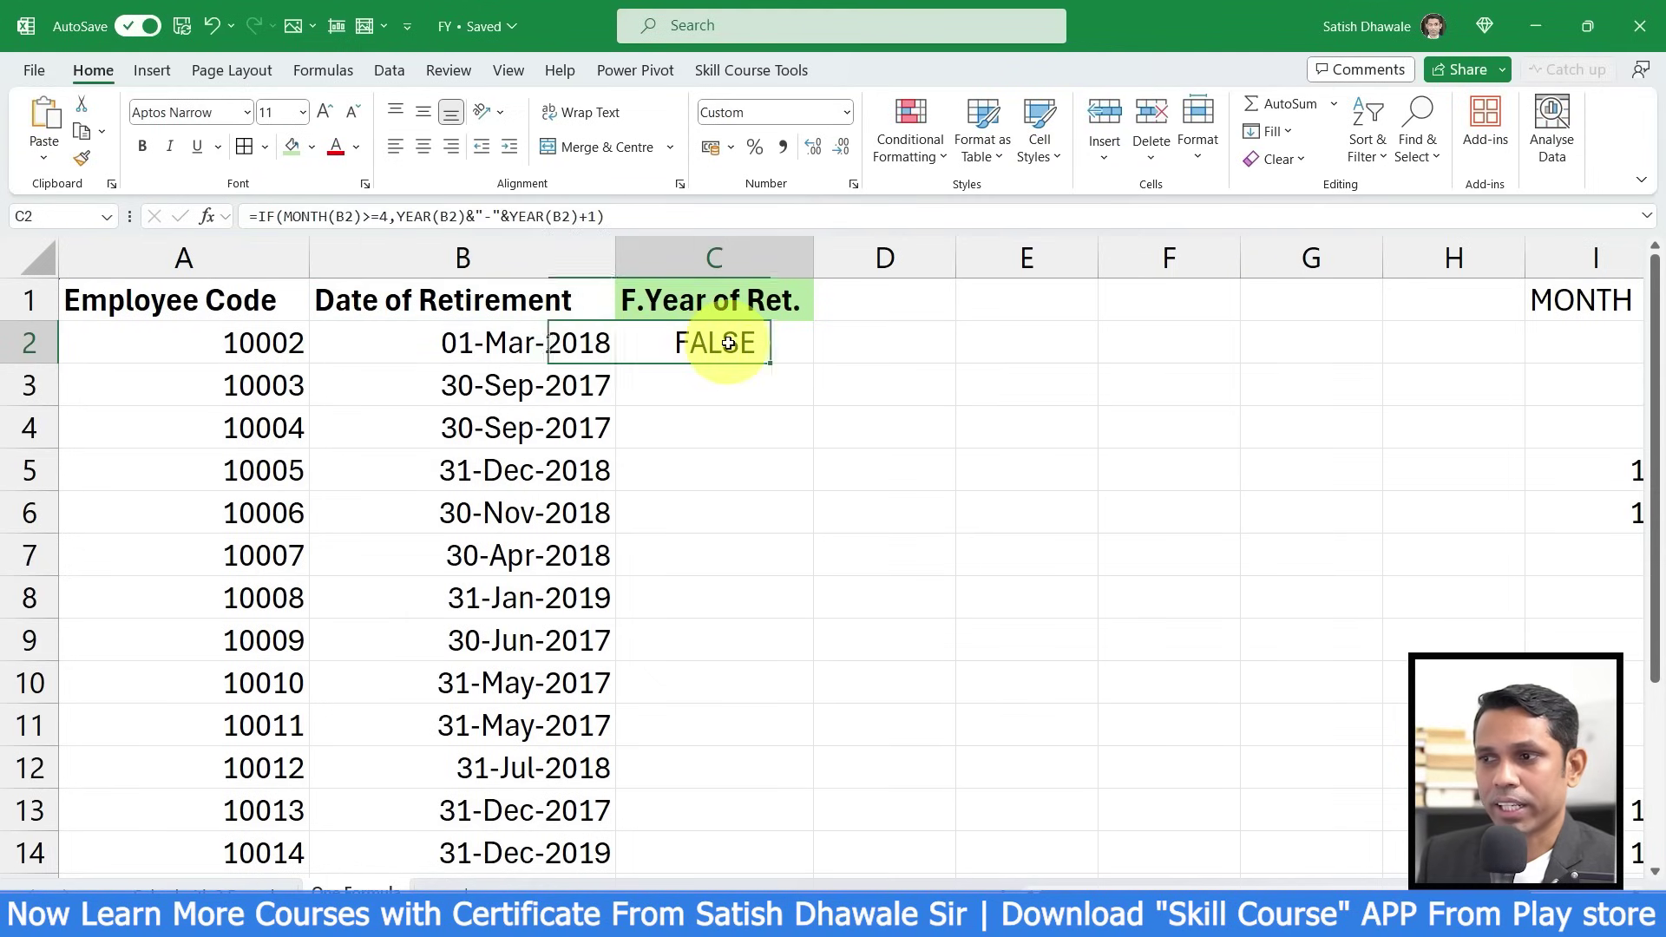
{"action": "double_click", "coordinate": [694, 344]}
{"action": "left_click", "coordinate": [1257, 346]}
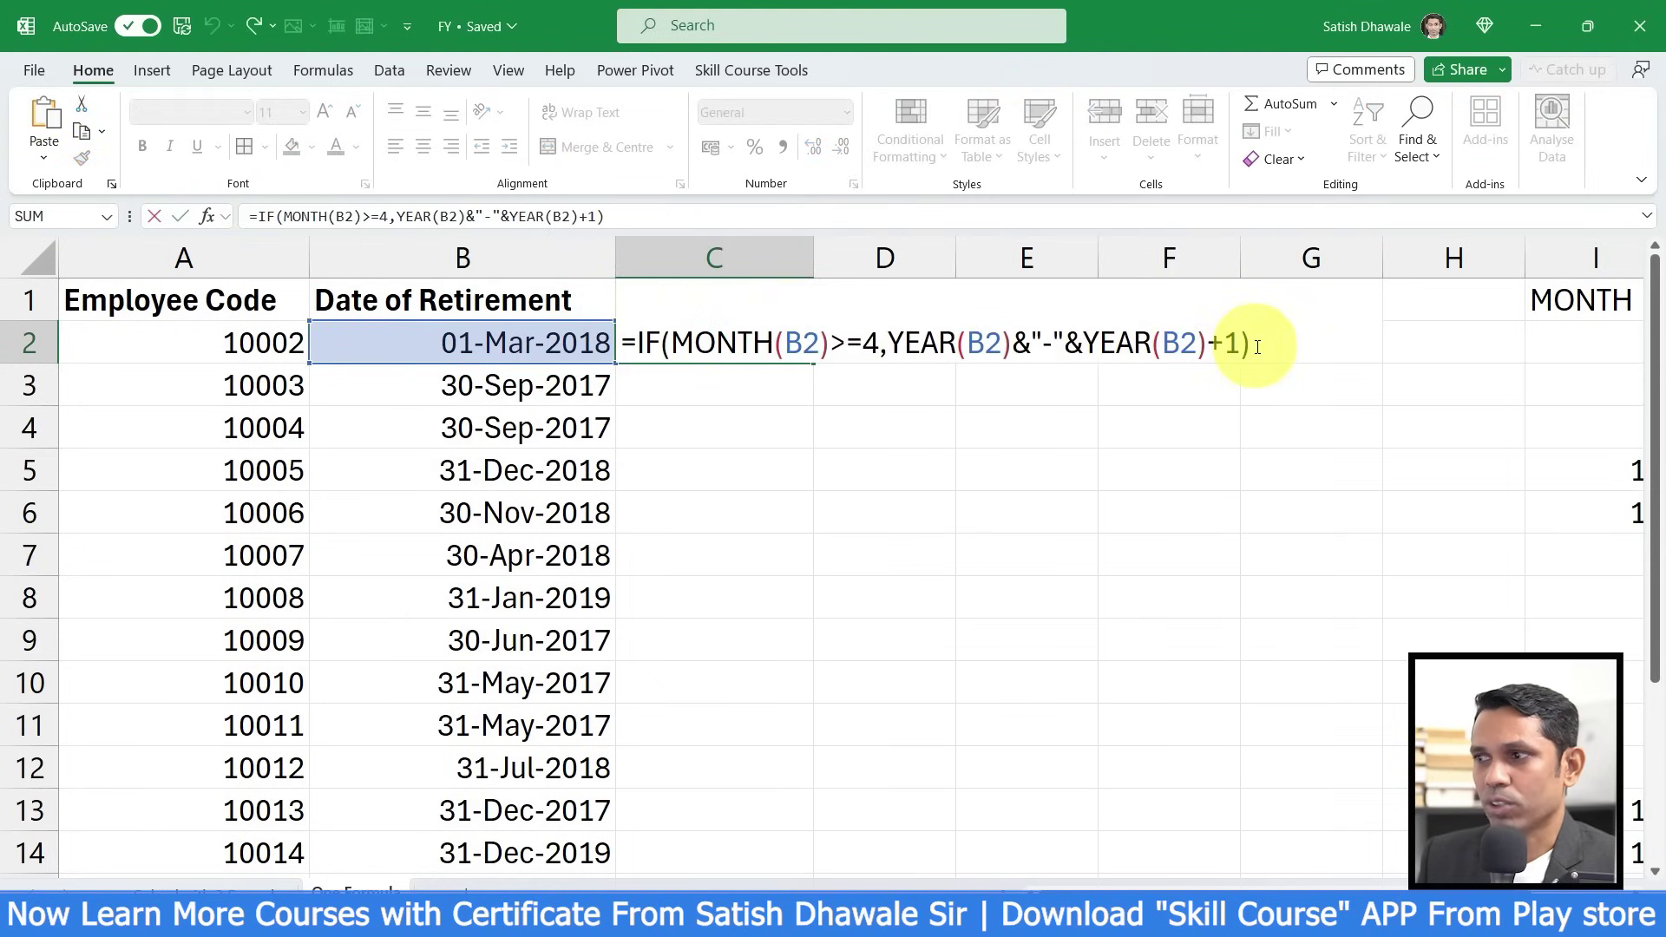
{"action": "key", "text": "BackSpace"}
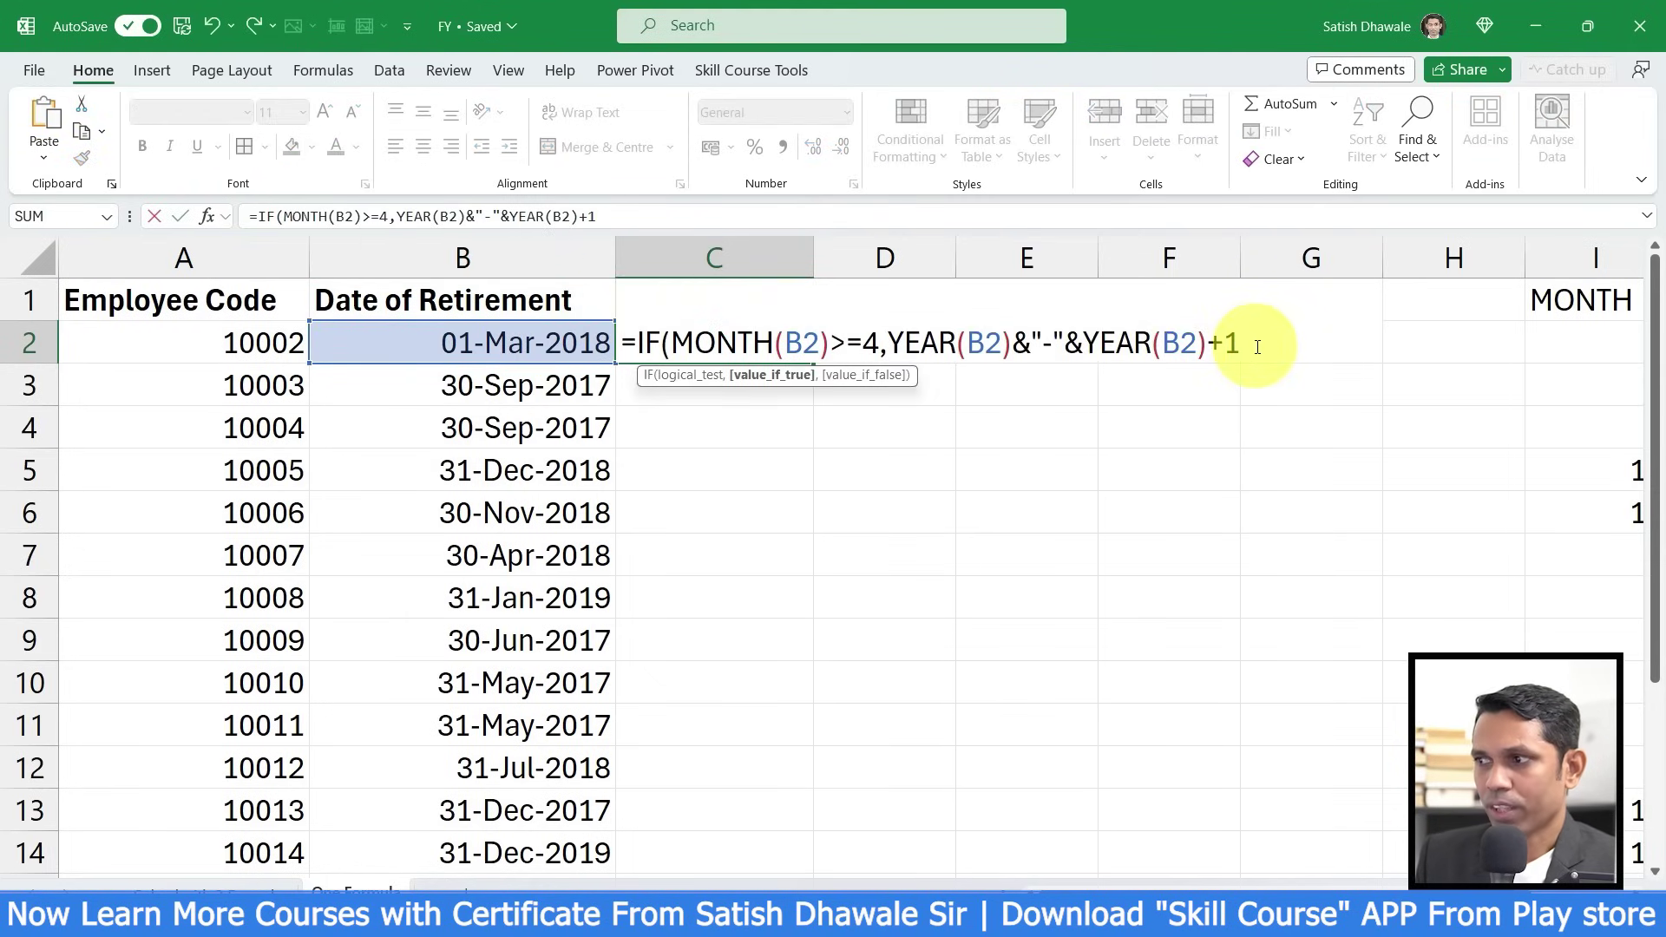
{"action": "type", "text": ","}
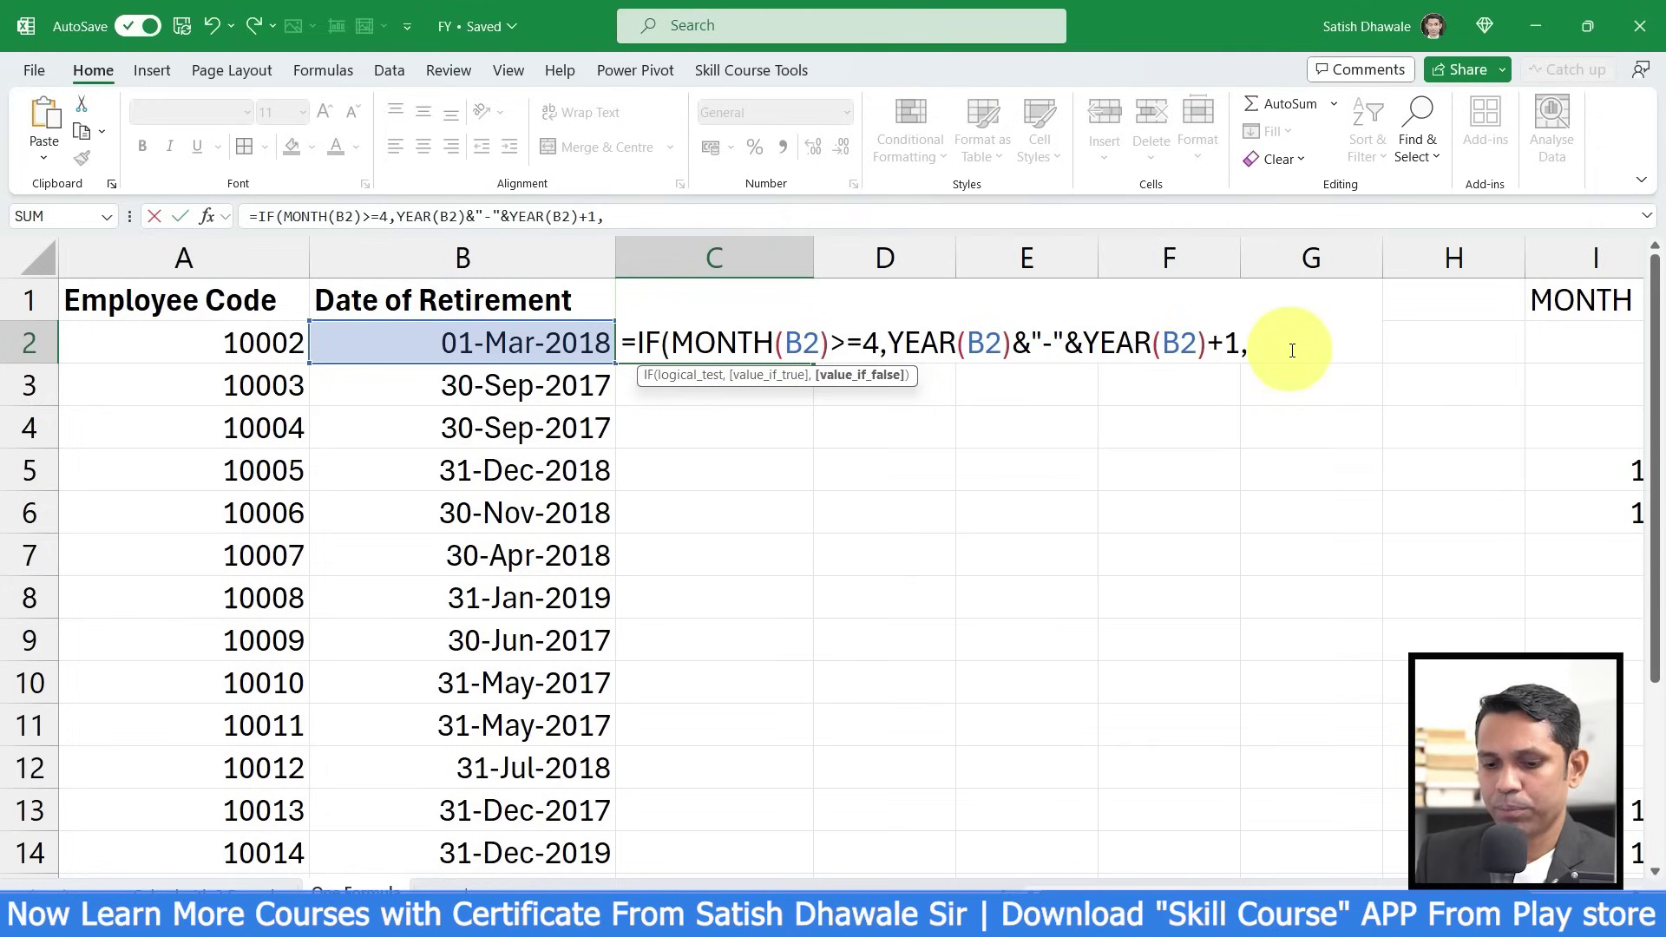
{"action": "type", "text": "YEAR("}
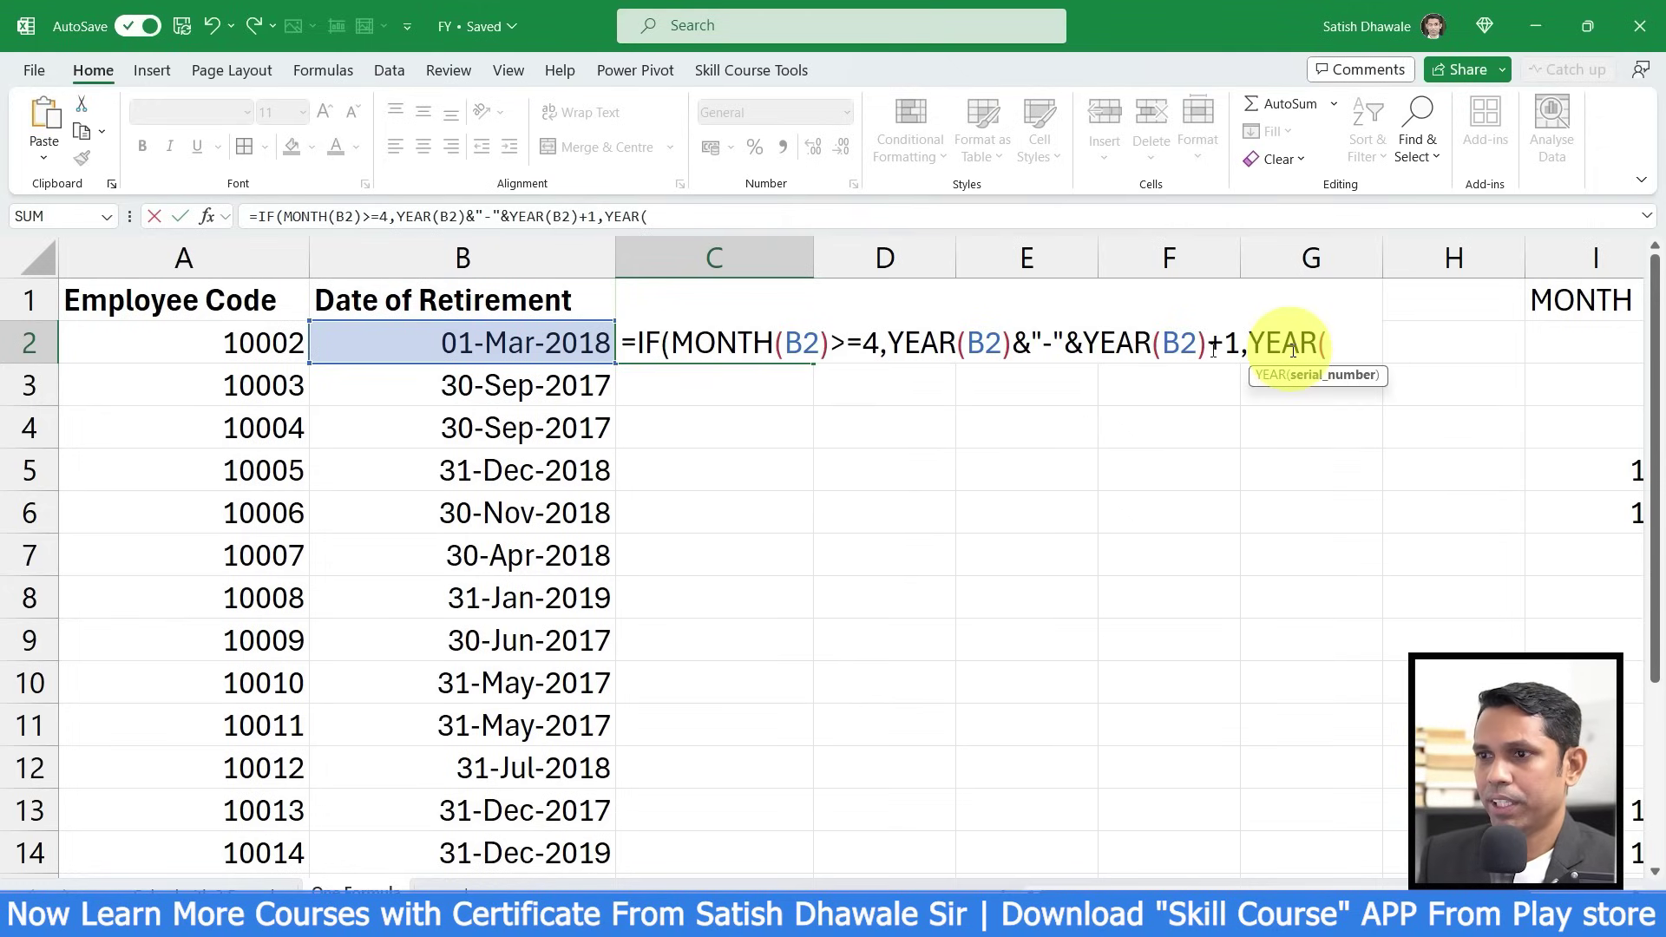
{"action": "left_click", "coordinate": [594, 335]}
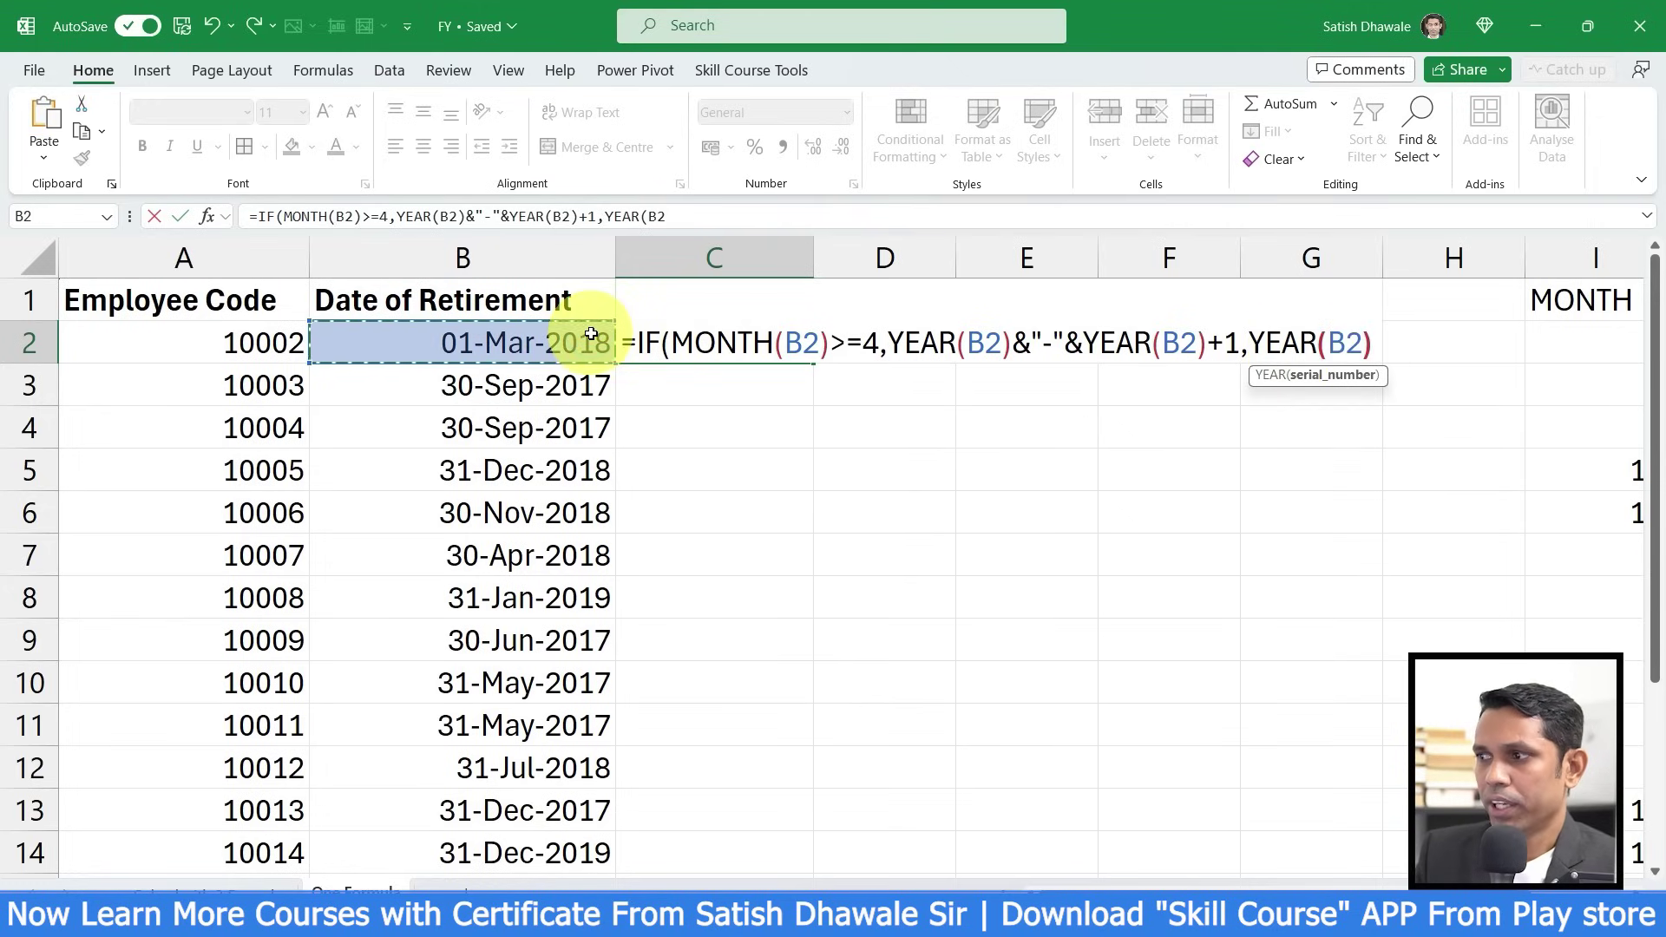
{"action": "type", "text": ")"}
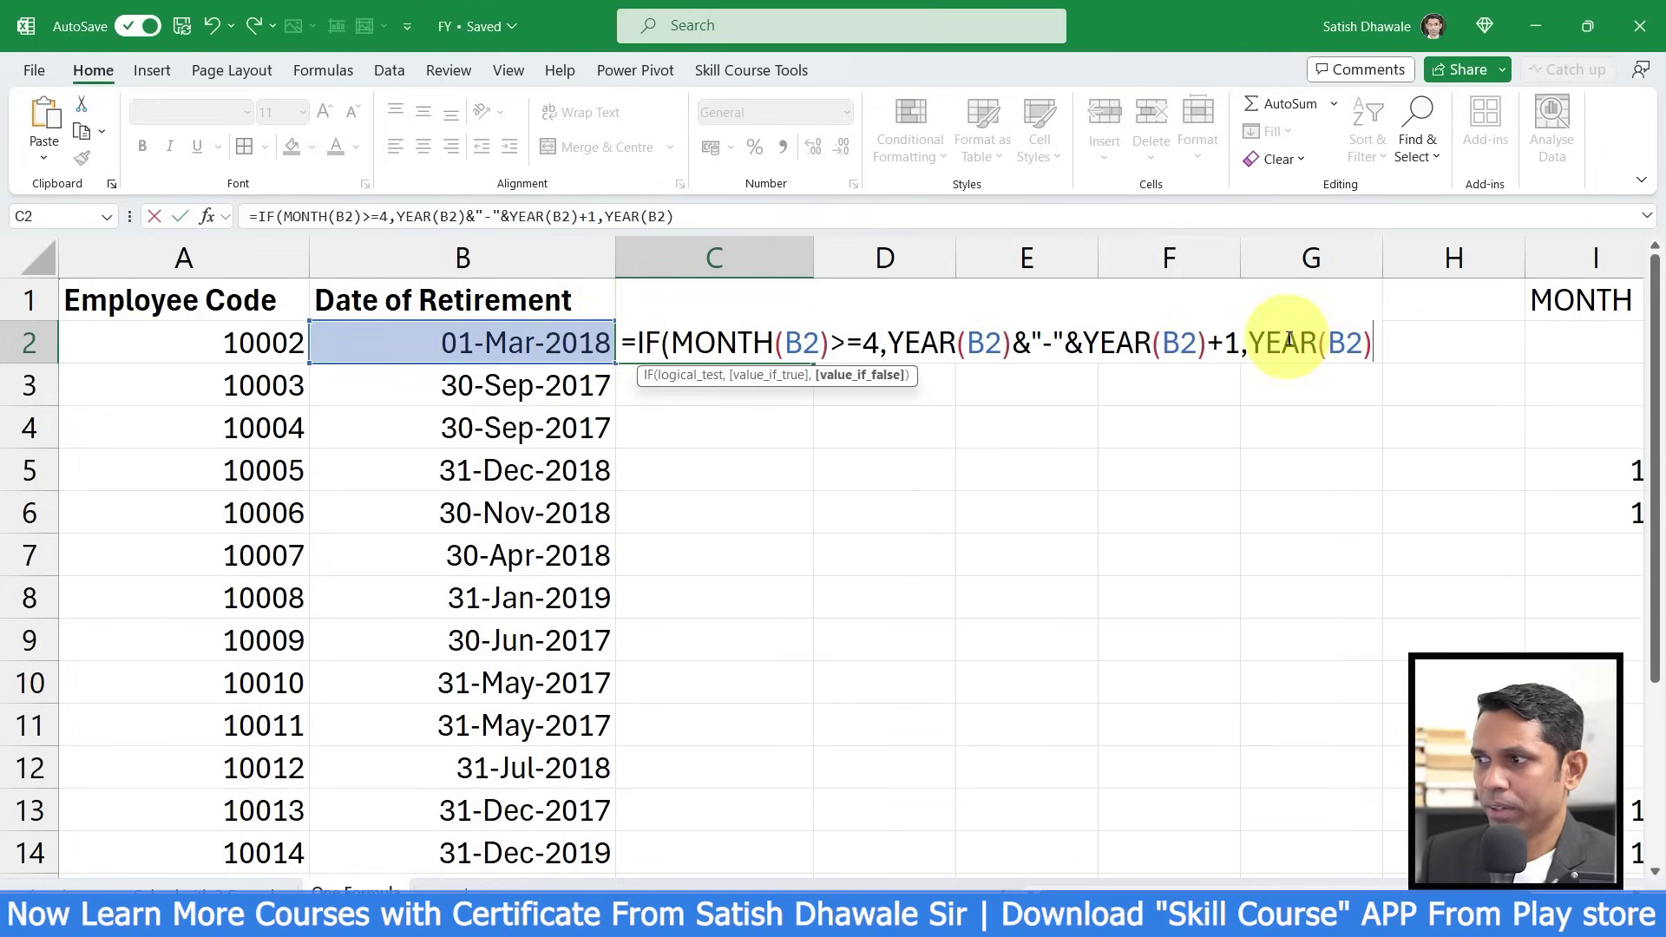
- Subtract 1 from YEAR(B2) in the value-if-false part of C2's IF formula
{"action": "left_click_drag", "start_coordinate": [1251, 343], "coordinate": [1375, 344]}
{"action": "left_click", "coordinate": [1378, 344]}
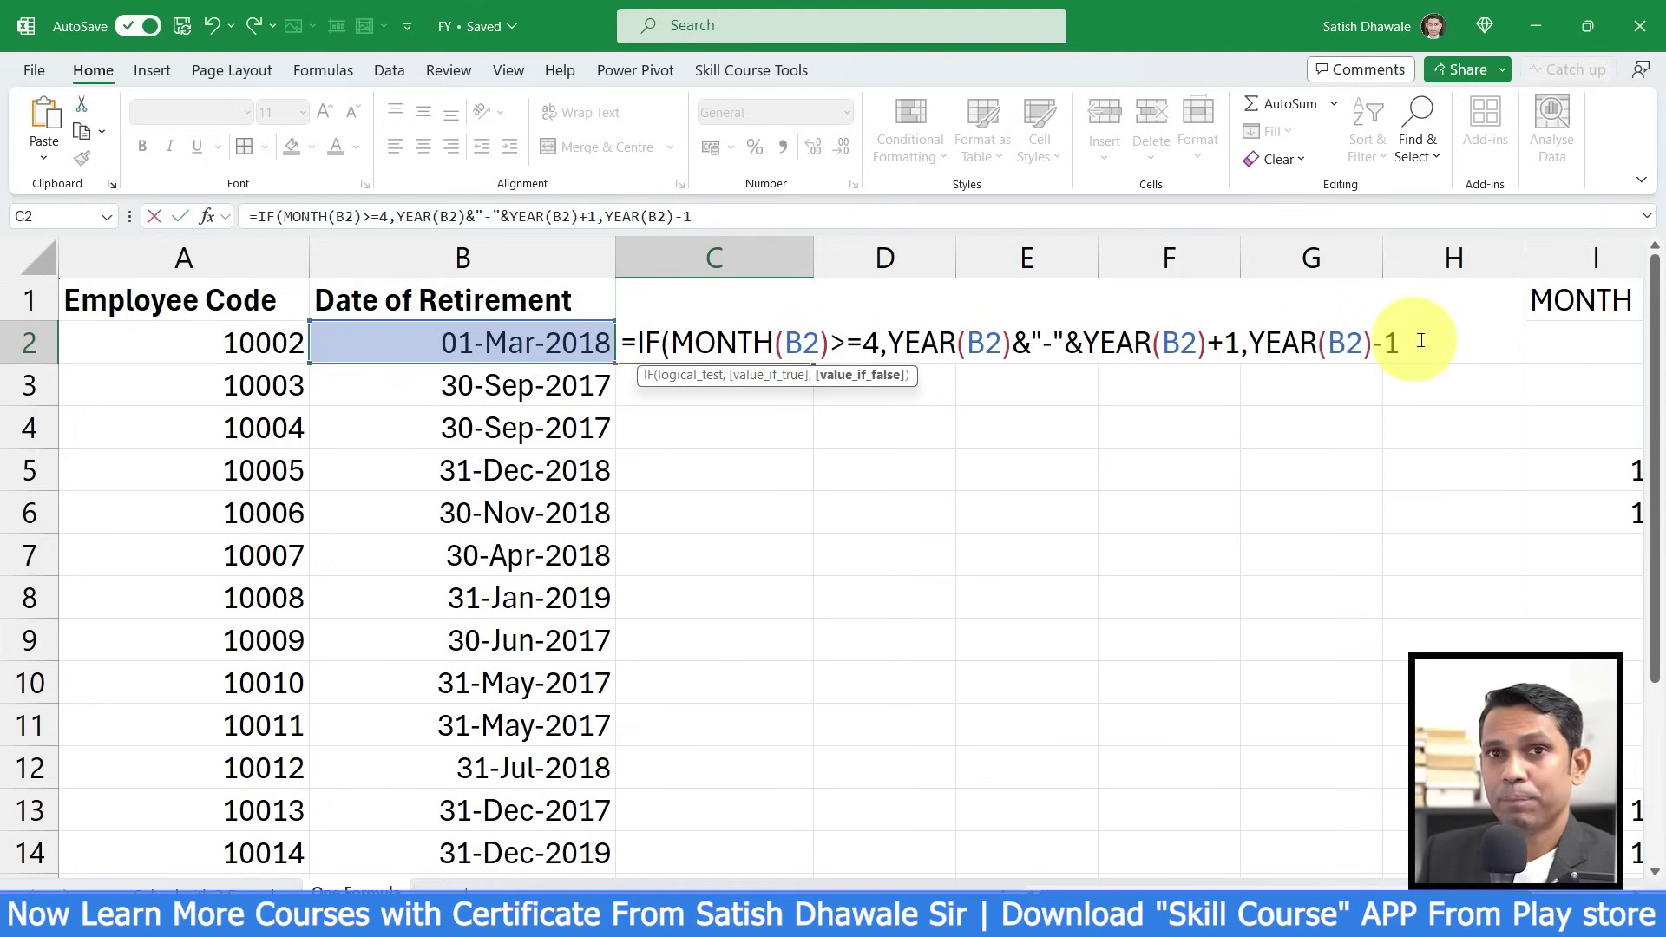
{"action": "left_click_drag", "start_coordinate": [1415, 343], "coordinate": [1253, 354]}
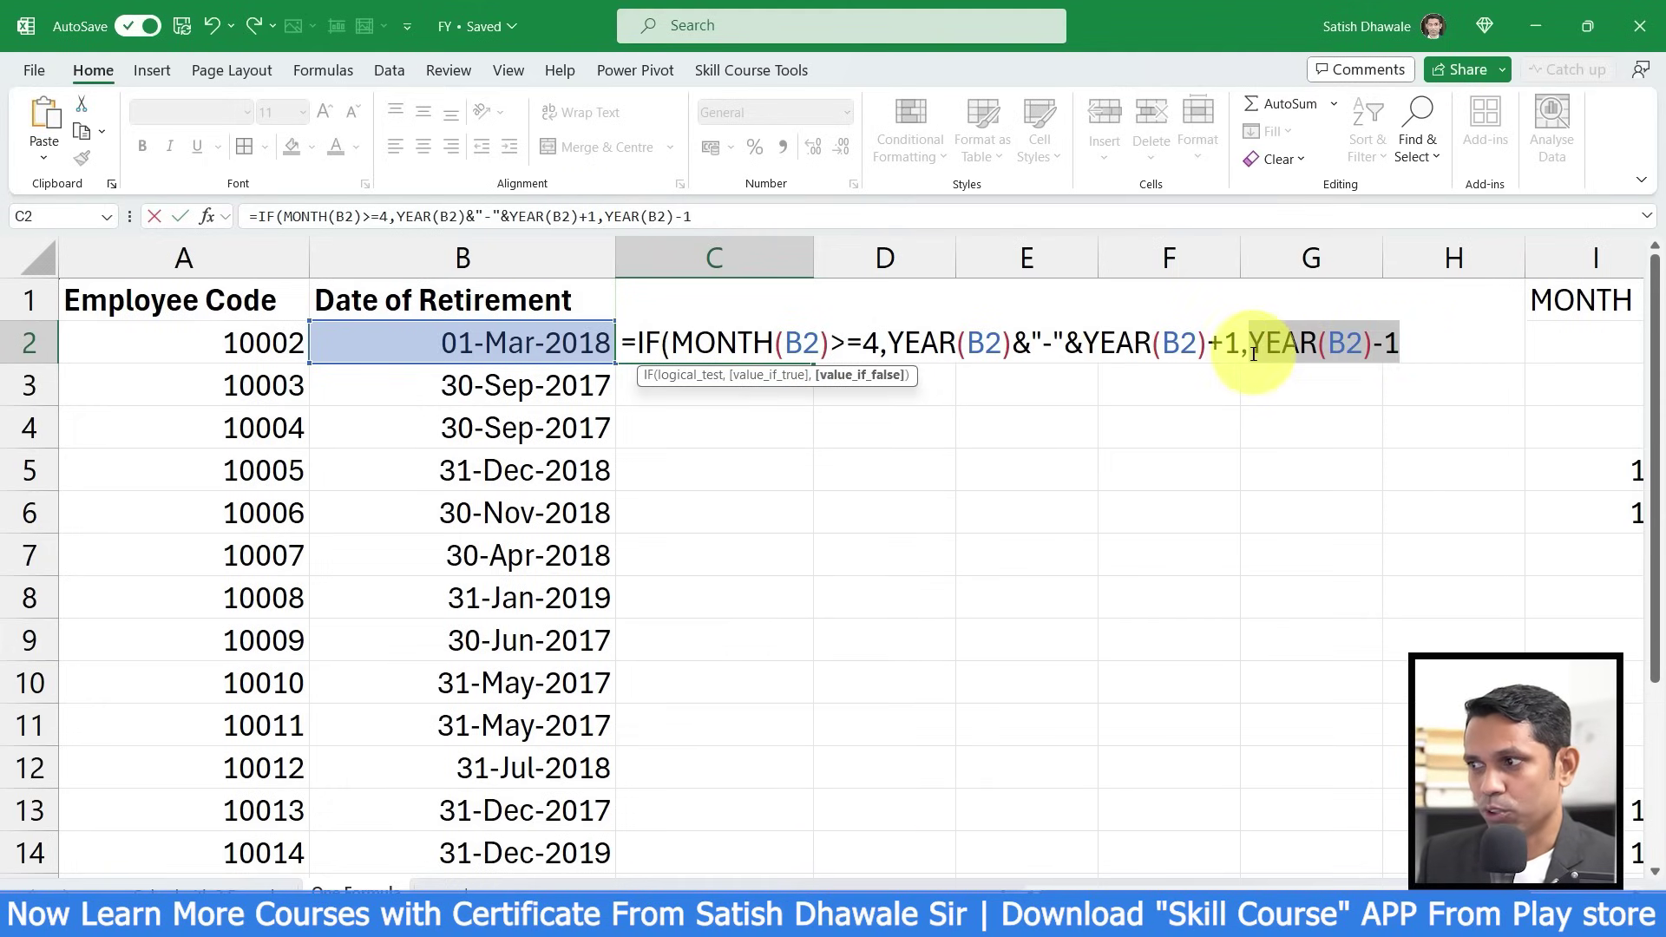
{"action": "left_click", "coordinate": [1409, 343]}
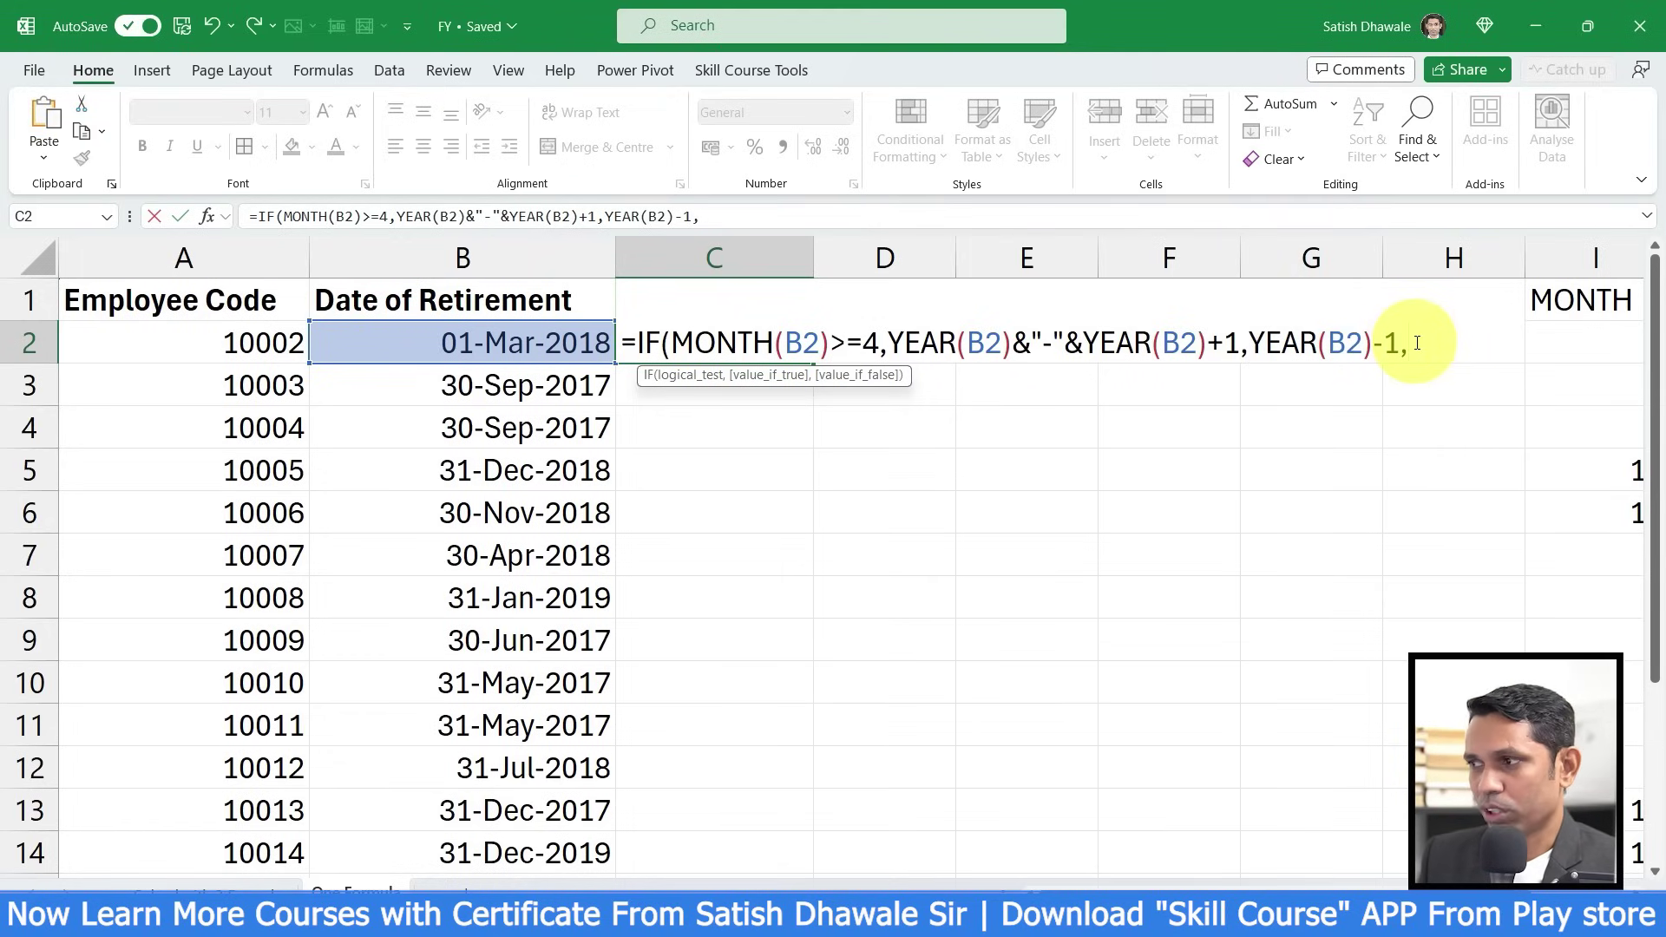
- Append &"-"&YEAR(B2) after YEAR(B2)-1 in the value-if-false part of C2's formula
{"action": "key", "text": "BackSpace"}
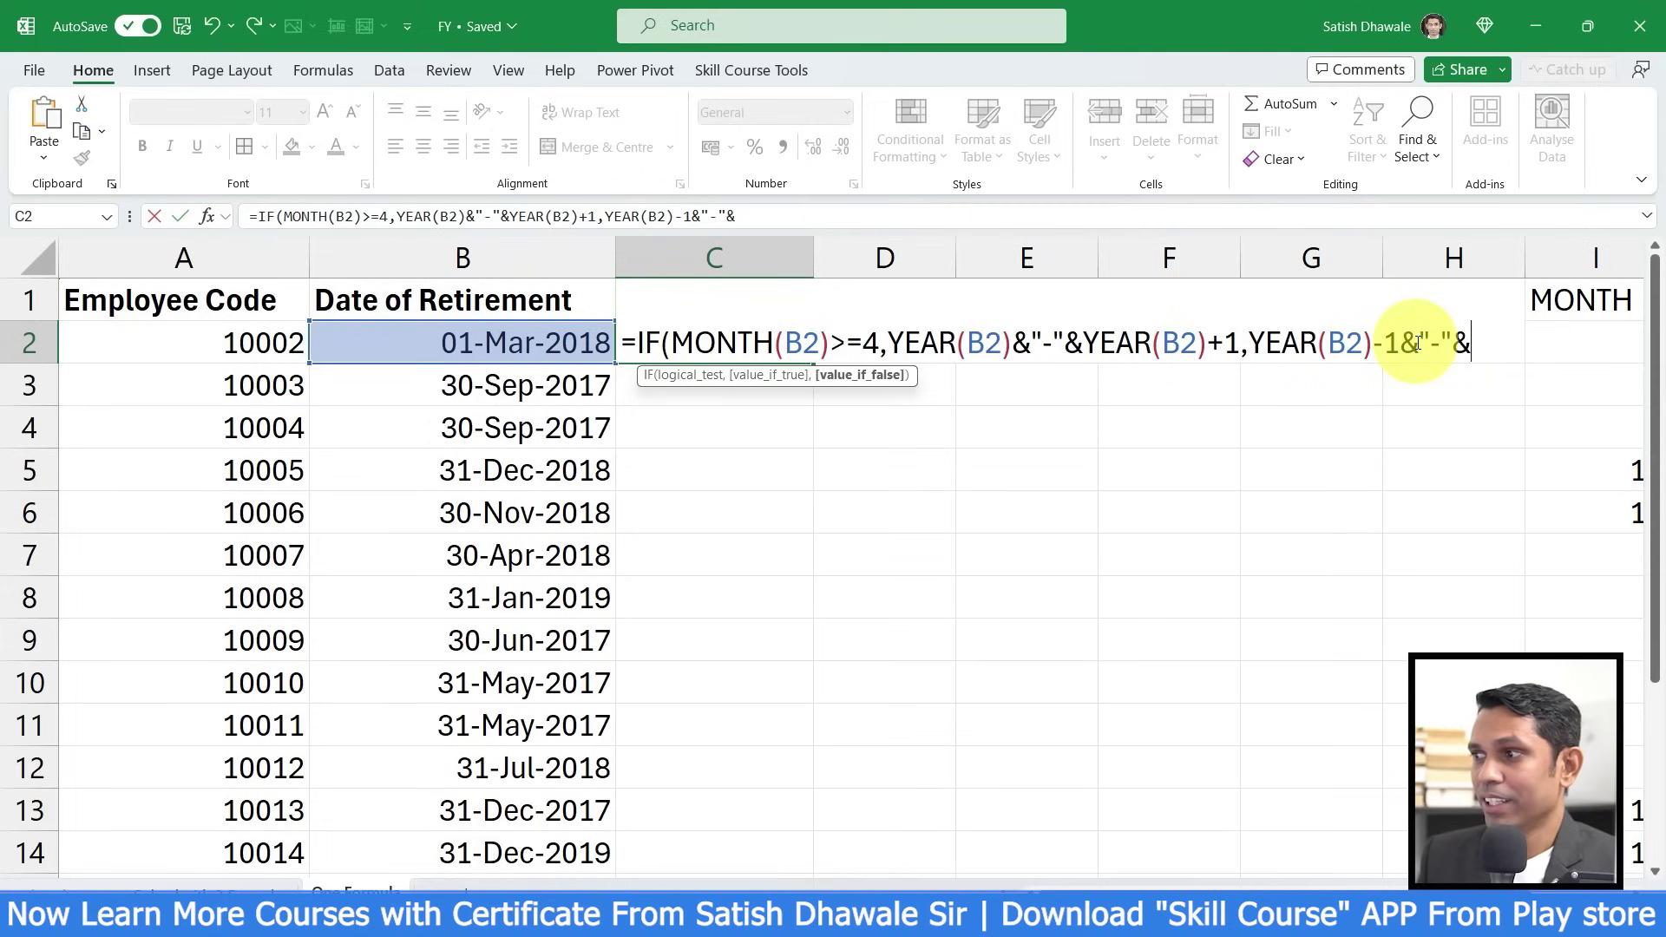
{"action": "type", "text": "YEAR"}
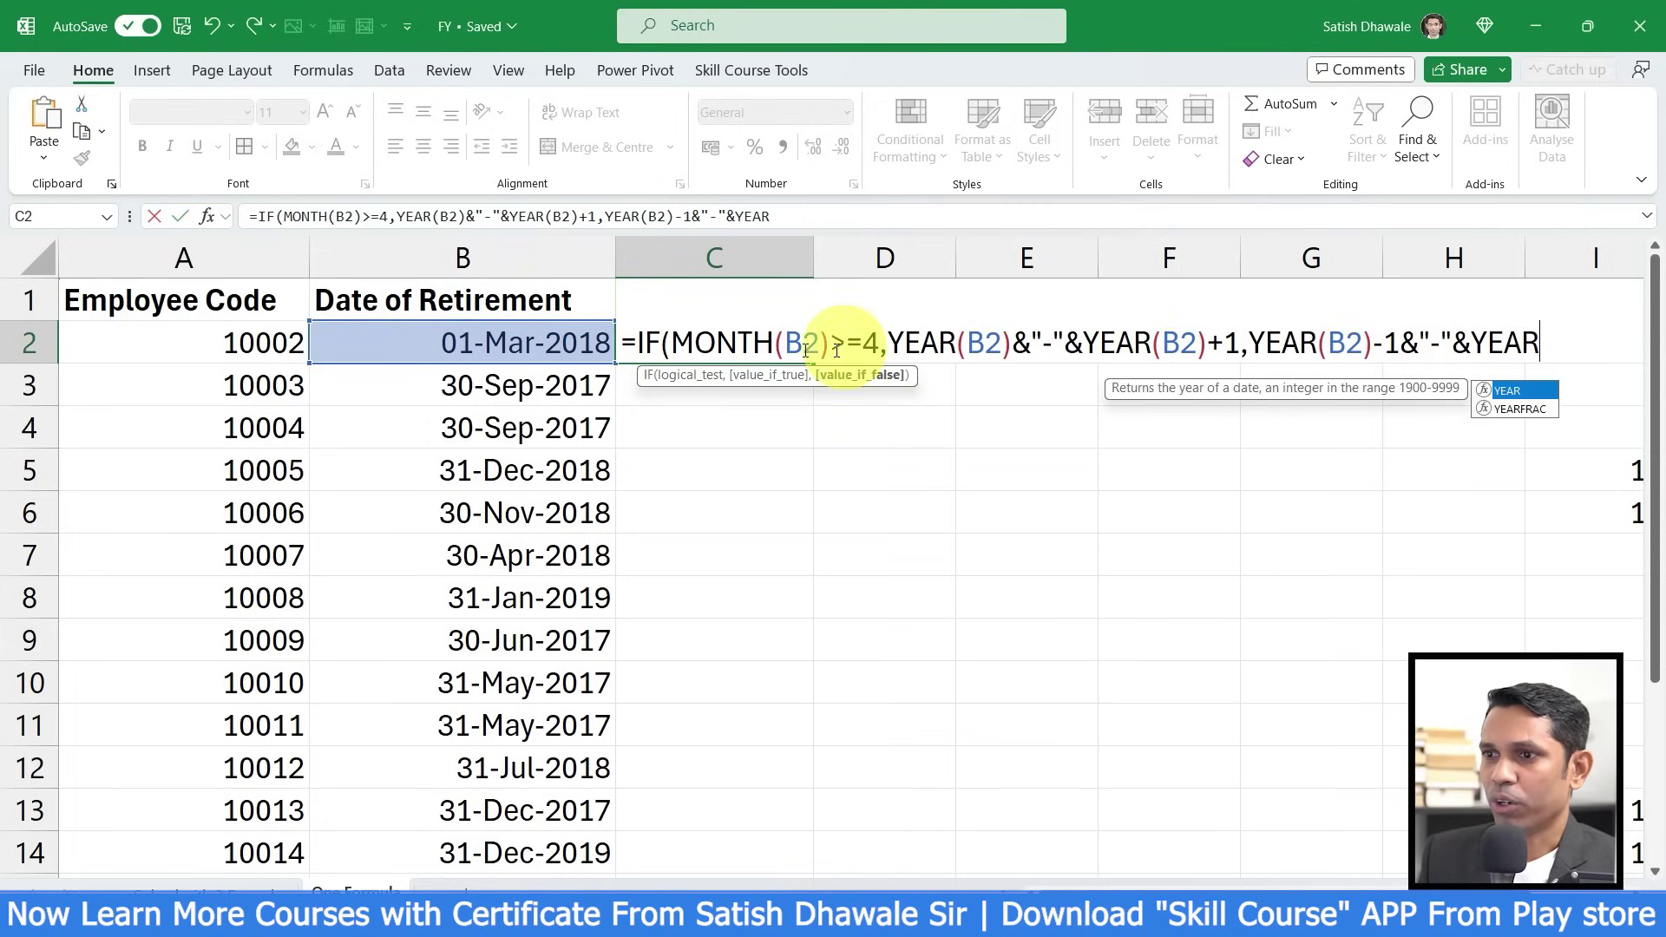
{"action": "type", "text": "("}
{"action": "left_click", "coordinate": [593, 345]}
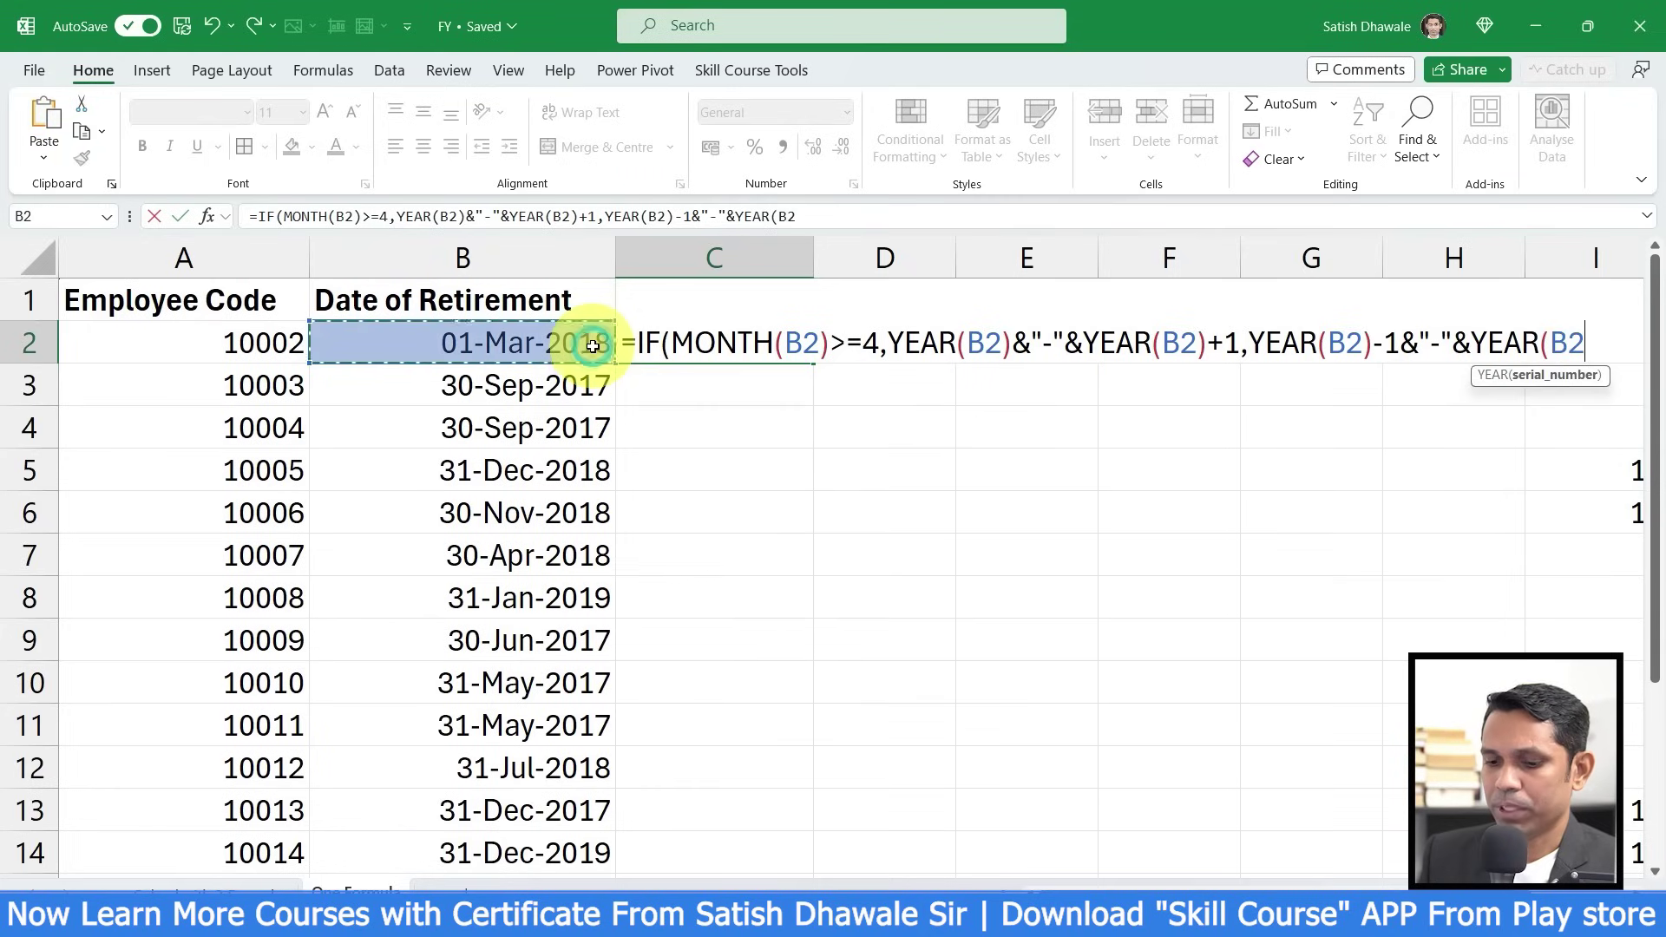
{"action": "type", "text": ")"}
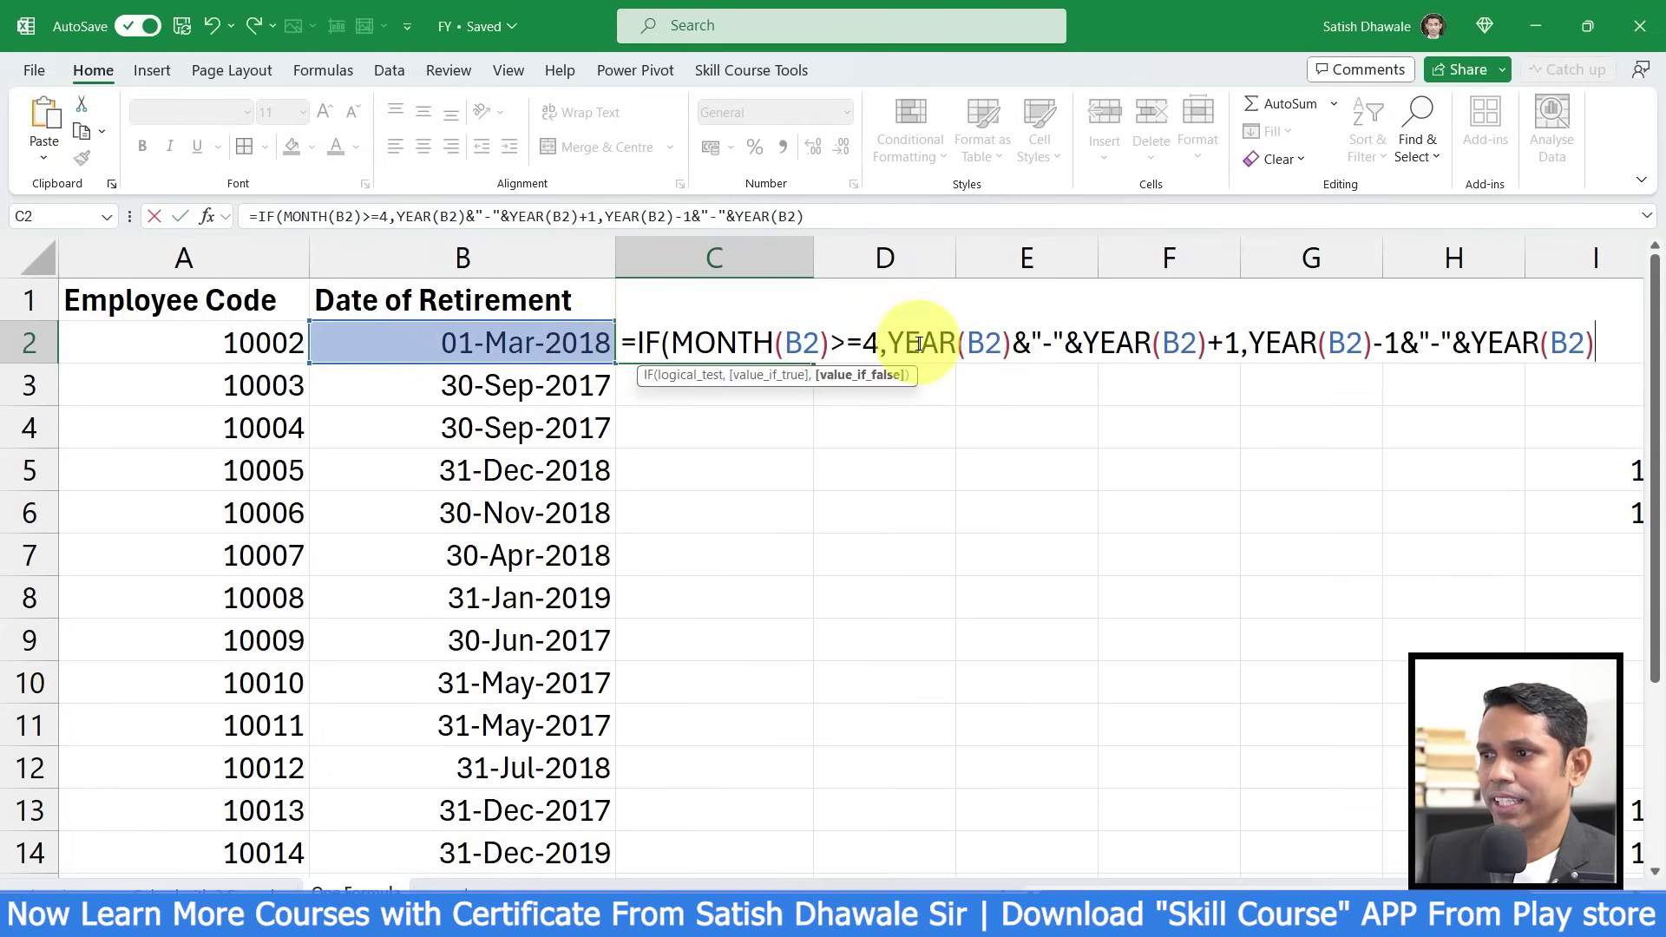
- Check the value-if-true and value-if-false parts of C2's formula and enter it, accepting the correction that adds the closing parenthesis
{"action": "left_click_drag", "start_coordinate": [896, 344], "coordinate": [1237, 347]}
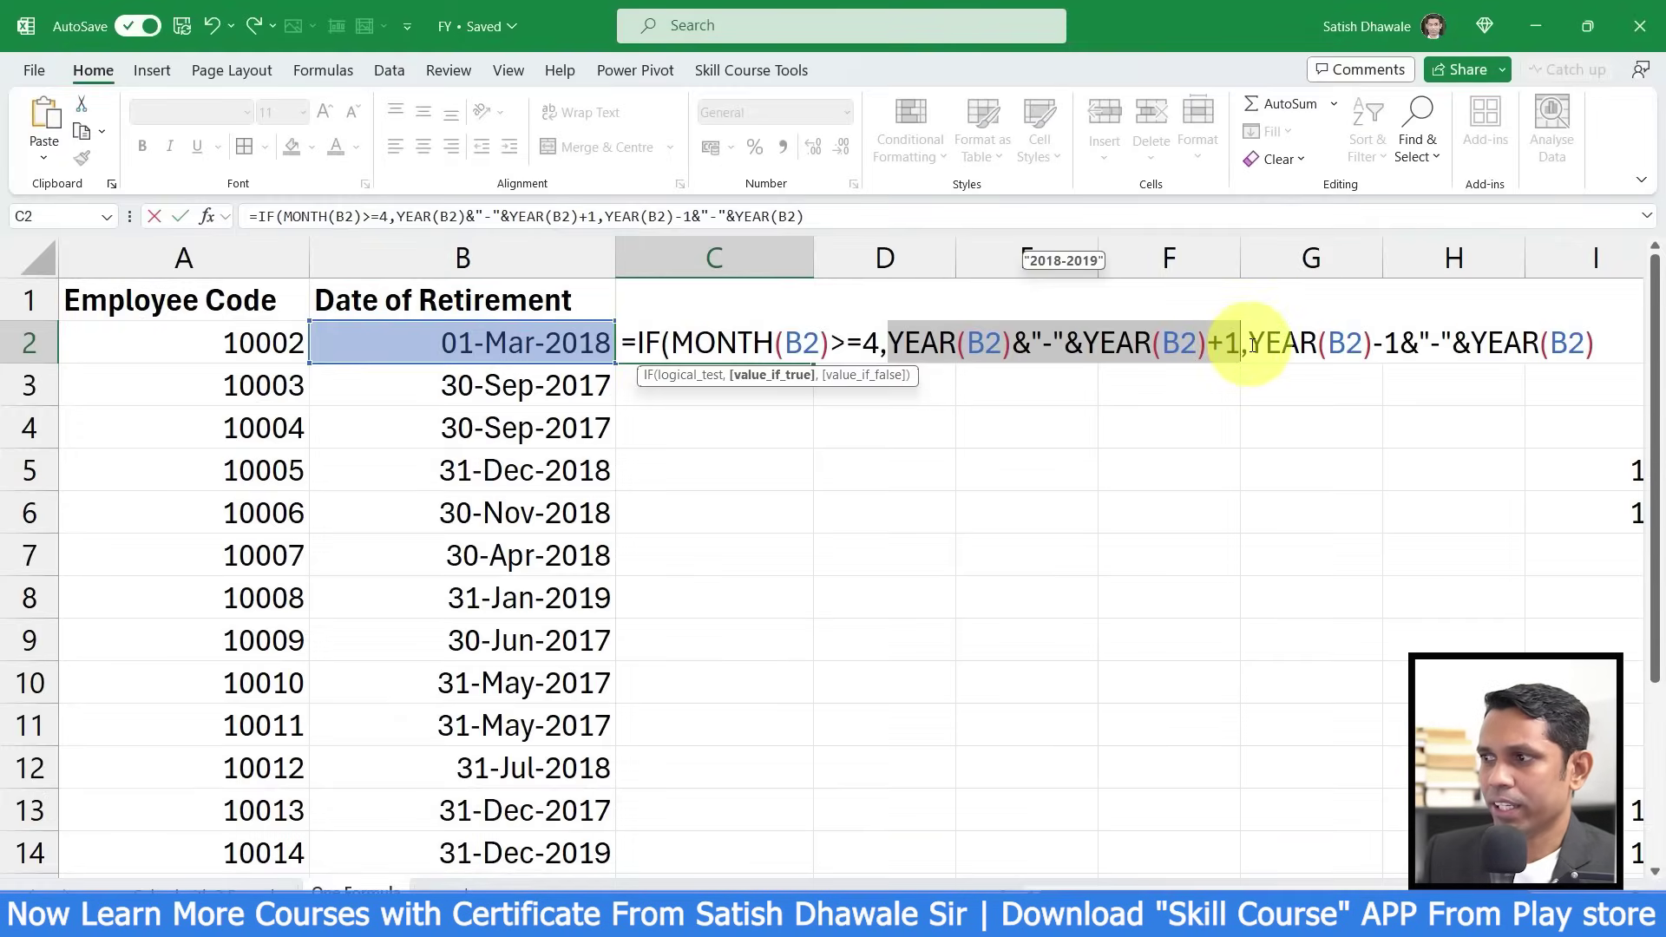
{"action": "left_click_drag", "start_coordinate": [1252, 345], "coordinate": [1626, 340]}
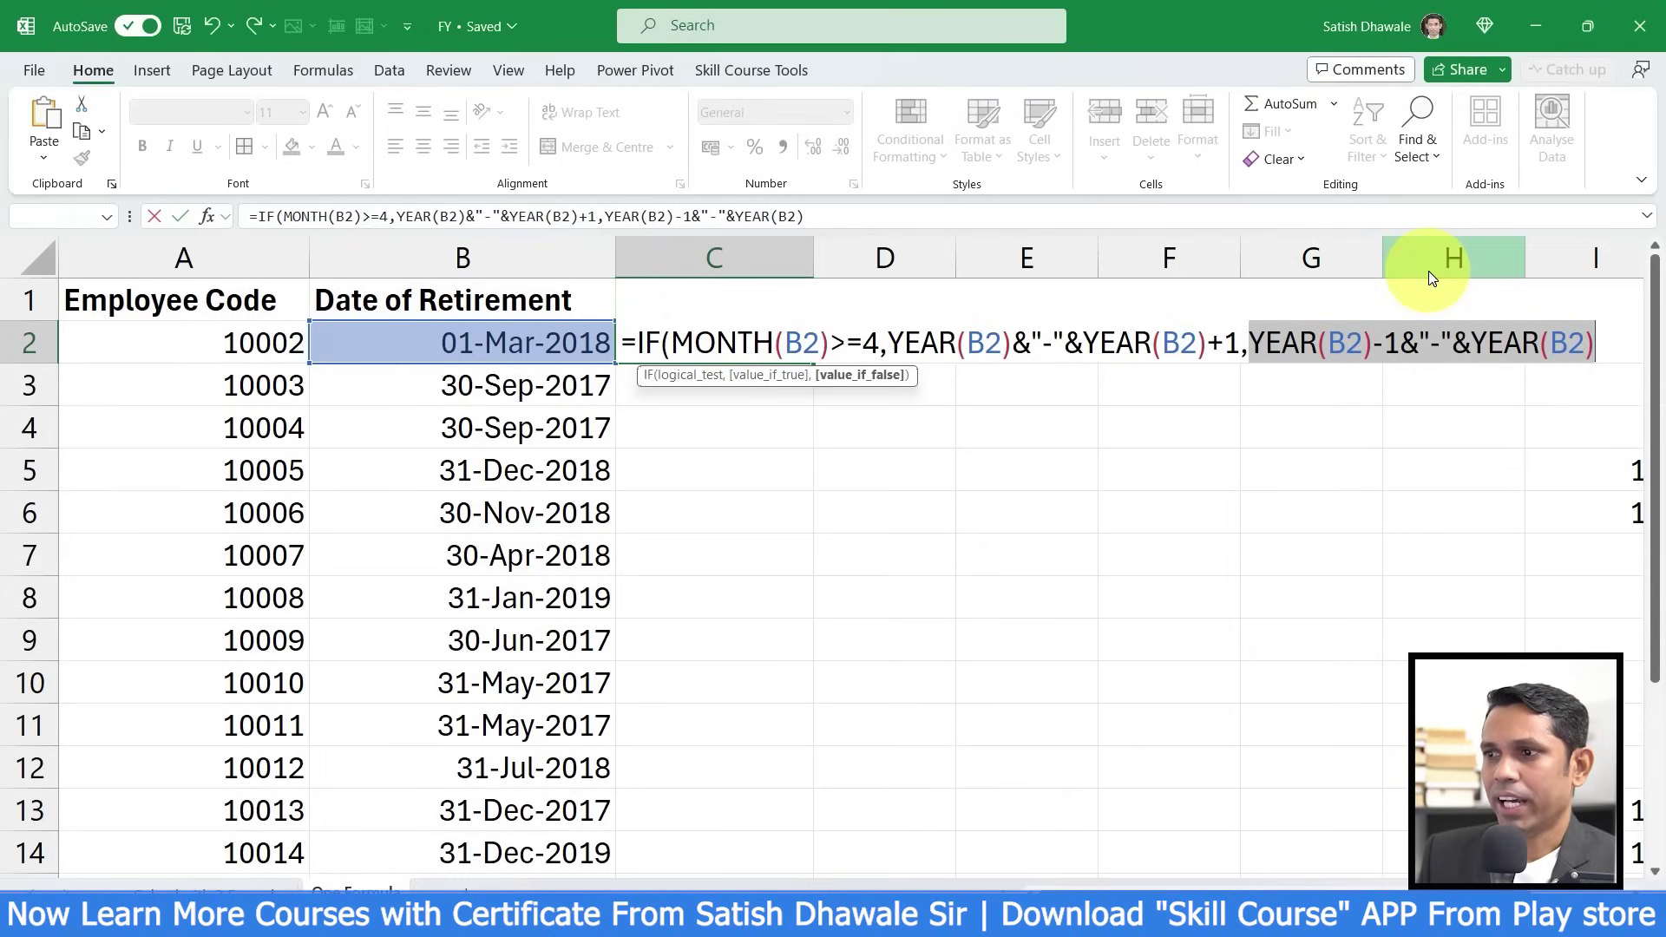
{"action": "key", "text": "Return"}
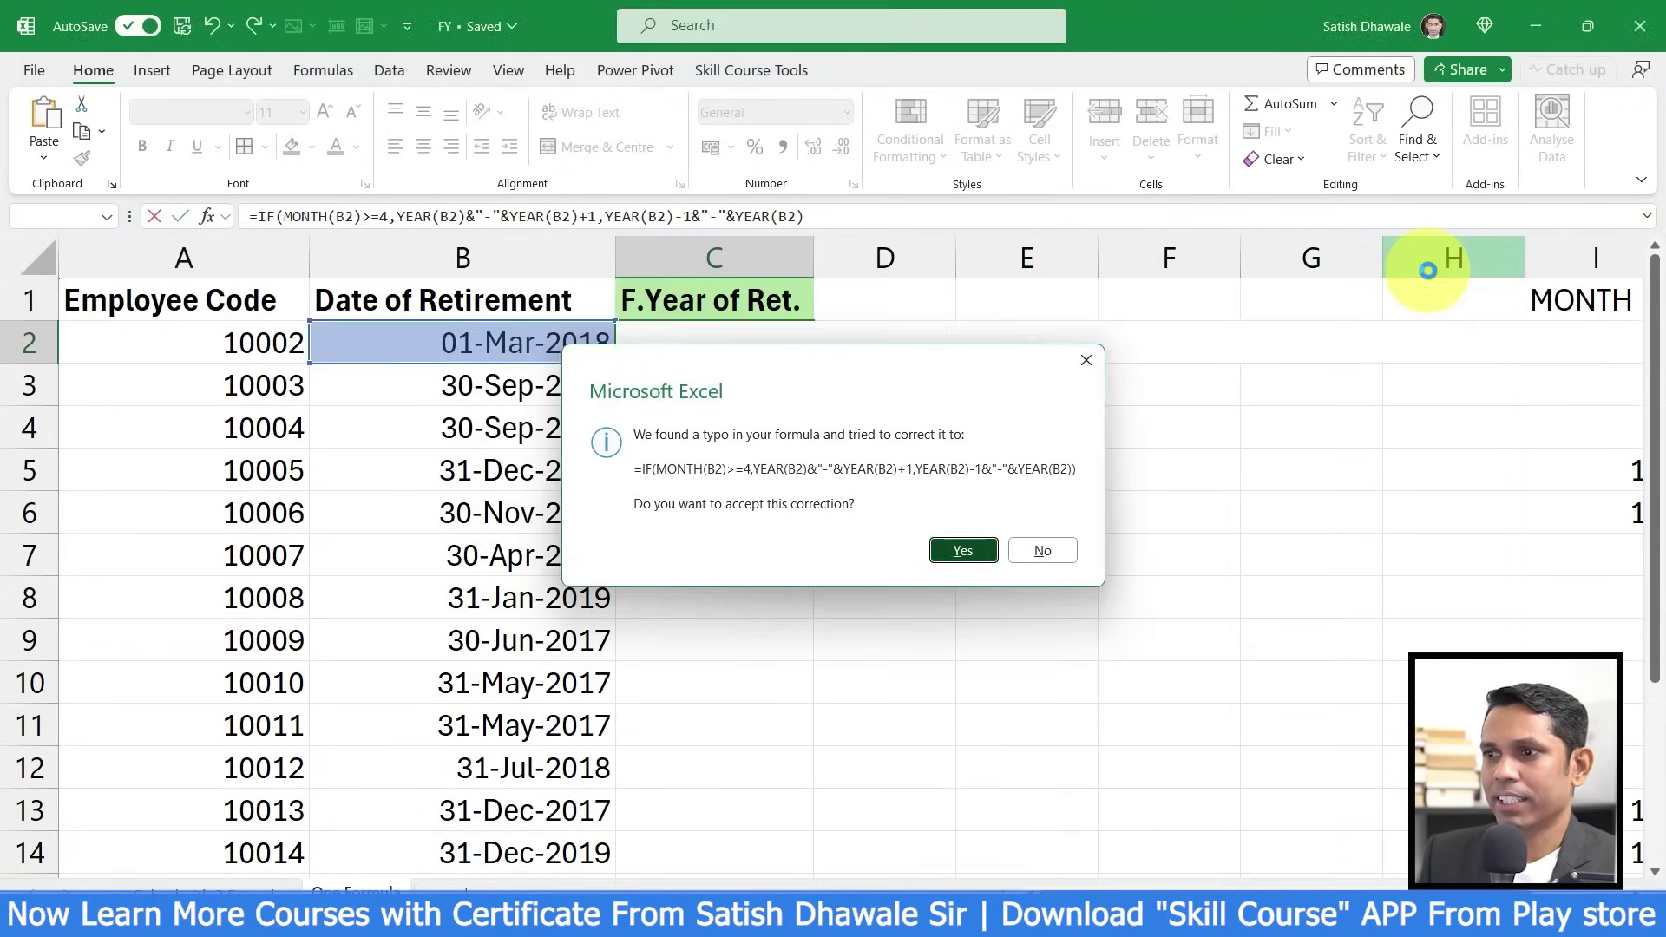
{"action": "key", "text": "Return"}
- Fill C2's completed IF formula down the F.Year of Ret. column for all employees
{"action": "left_click", "coordinate": [807, 352]}
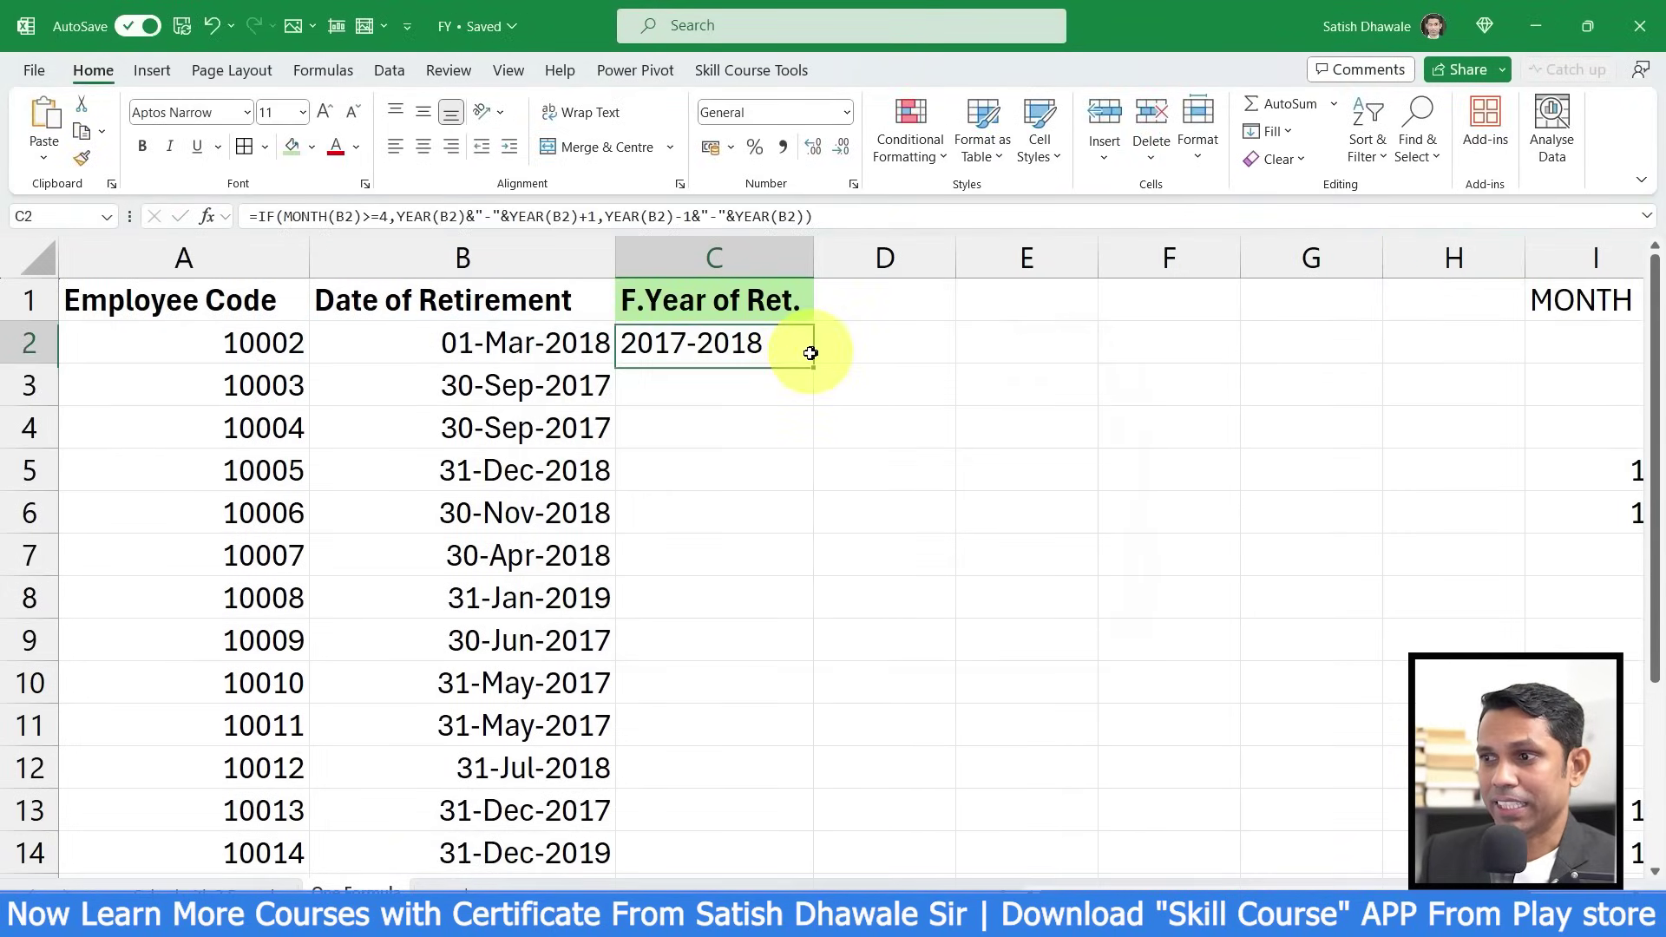
{"action": "double_click", "coordinate": [812, 362]}
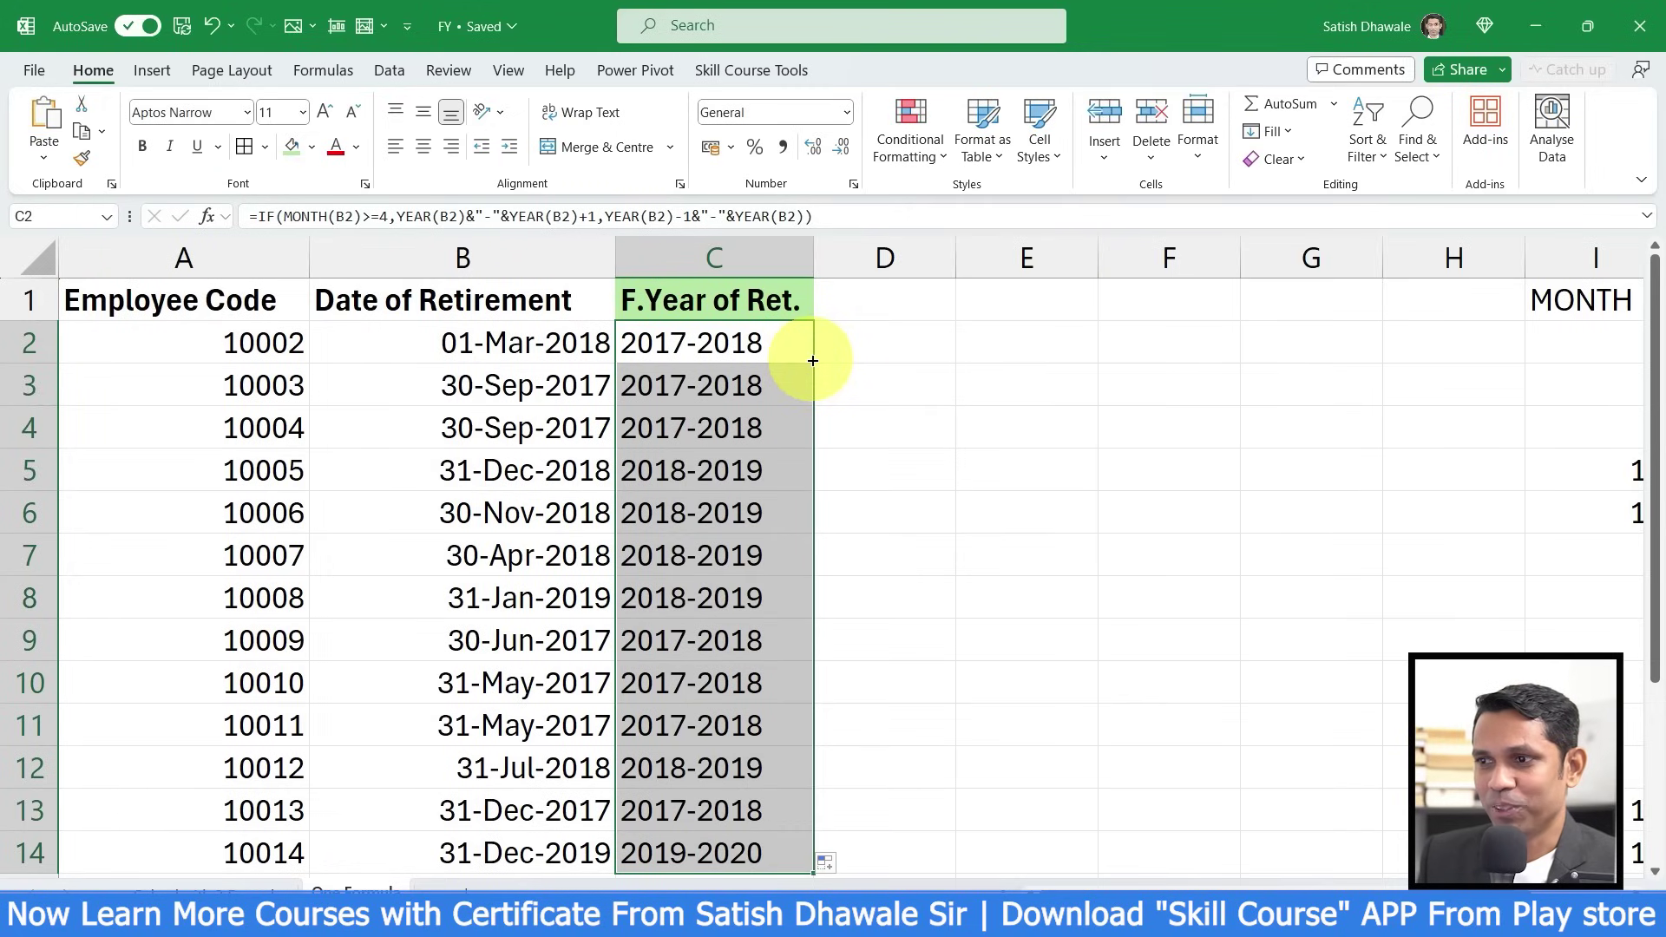
{"action": "double_click", "coordinate": [784, 346]}
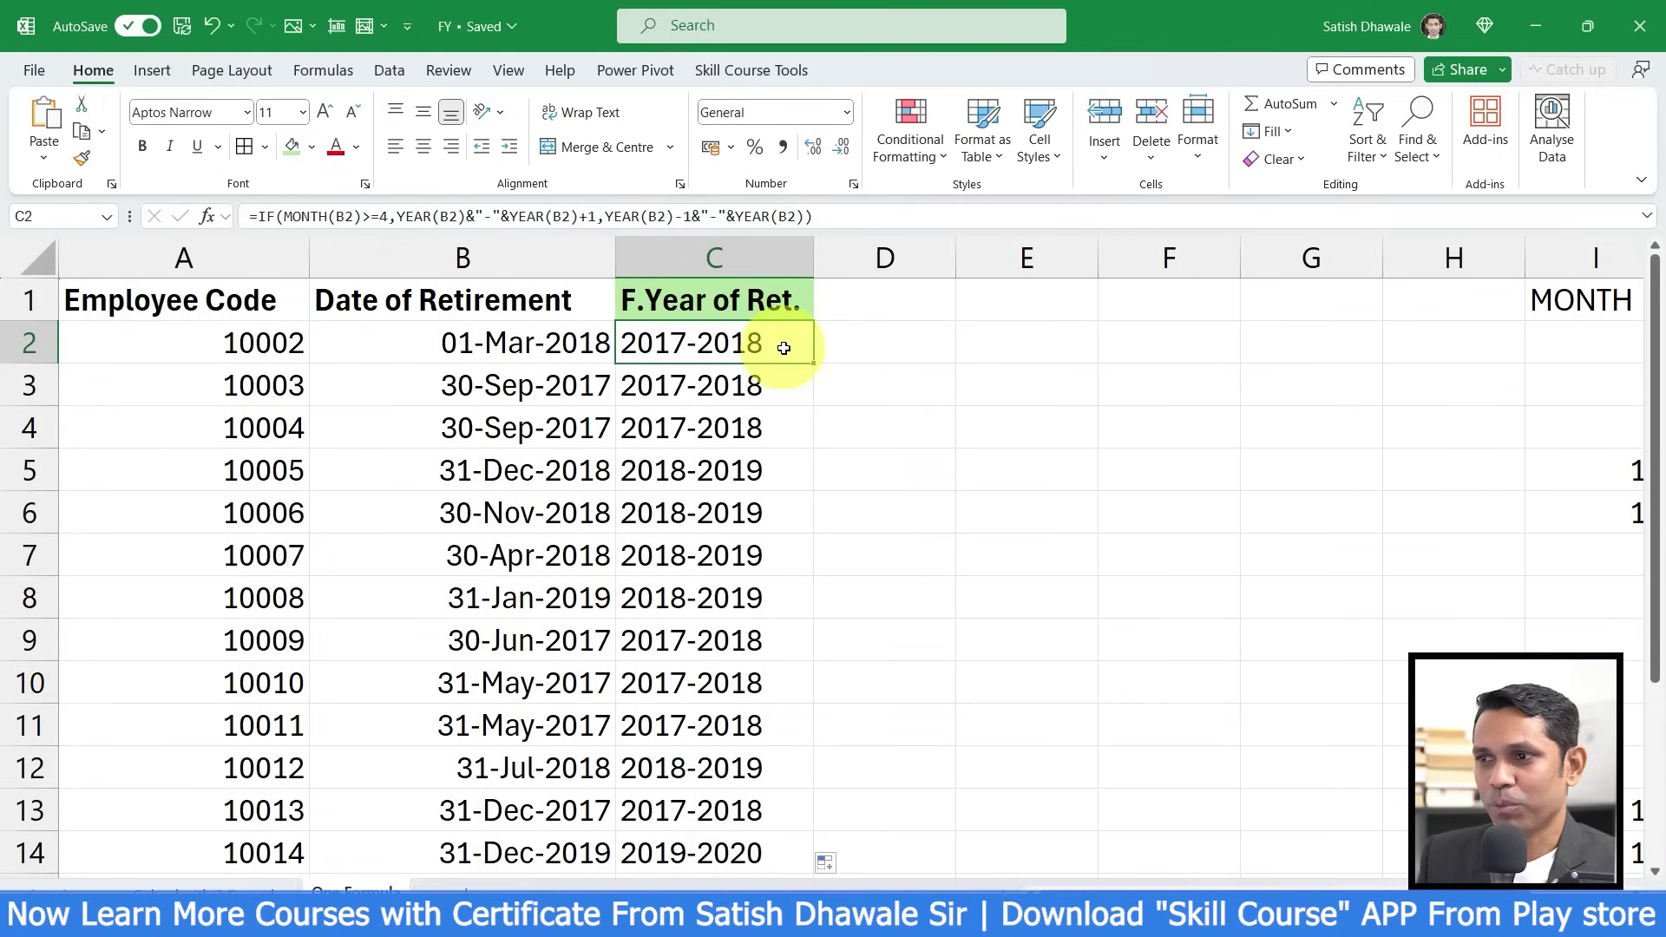
{"action": "key", "text": "Escape"}
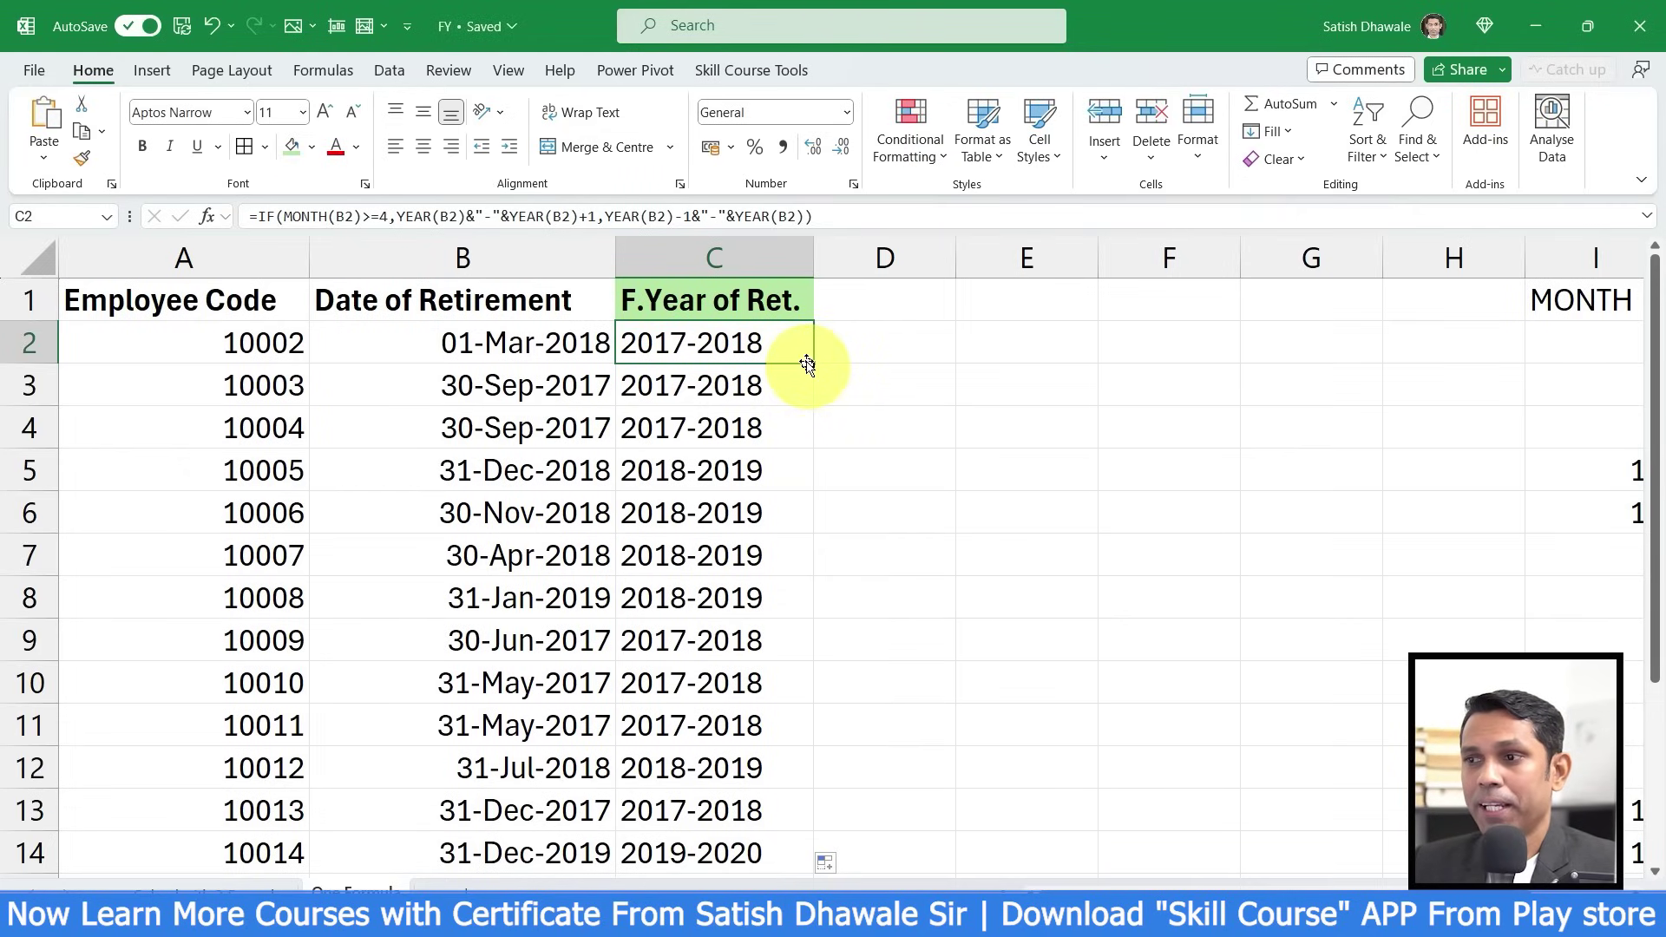
- Review the filled financial years in column C against the retirement dates, including the date in B2
{"action": "left_click_drag", "start_coordinate": [784, 335], "coordinate": [764, 853]}
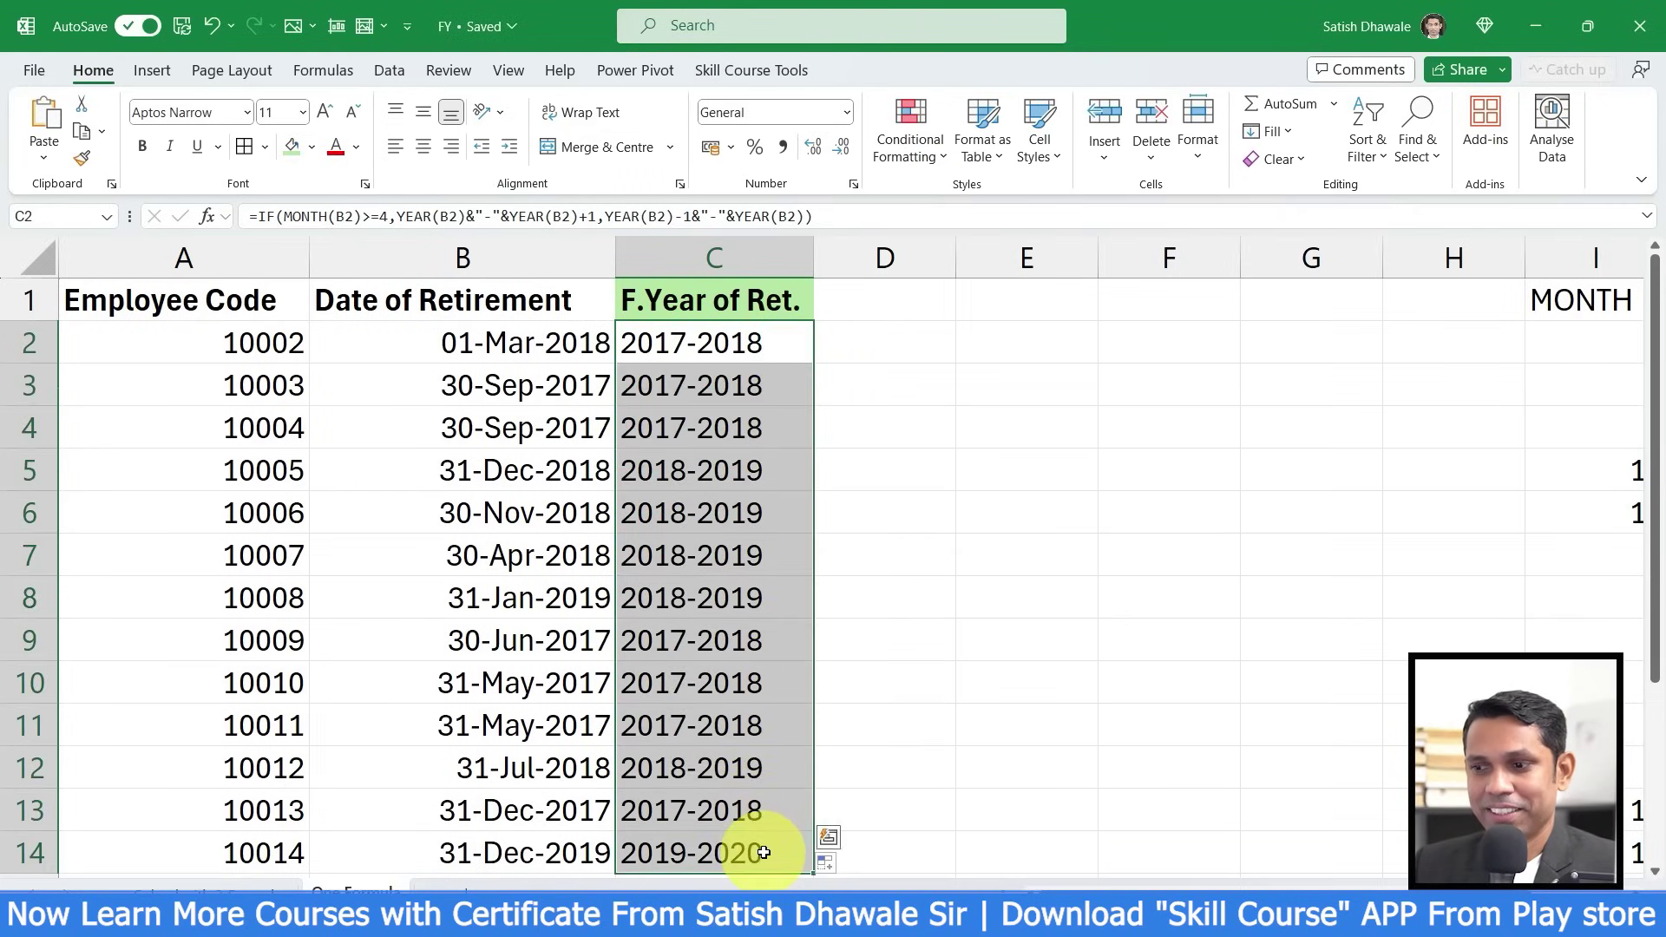
{"action": "scroll", "coordinate": [764, 849], "scroll_direction": "down", "scroll_amount": 3}
{"action": "scroll", "coordinate": [764, 846], "scroll_direction": "up", "scroll_amount": 3}
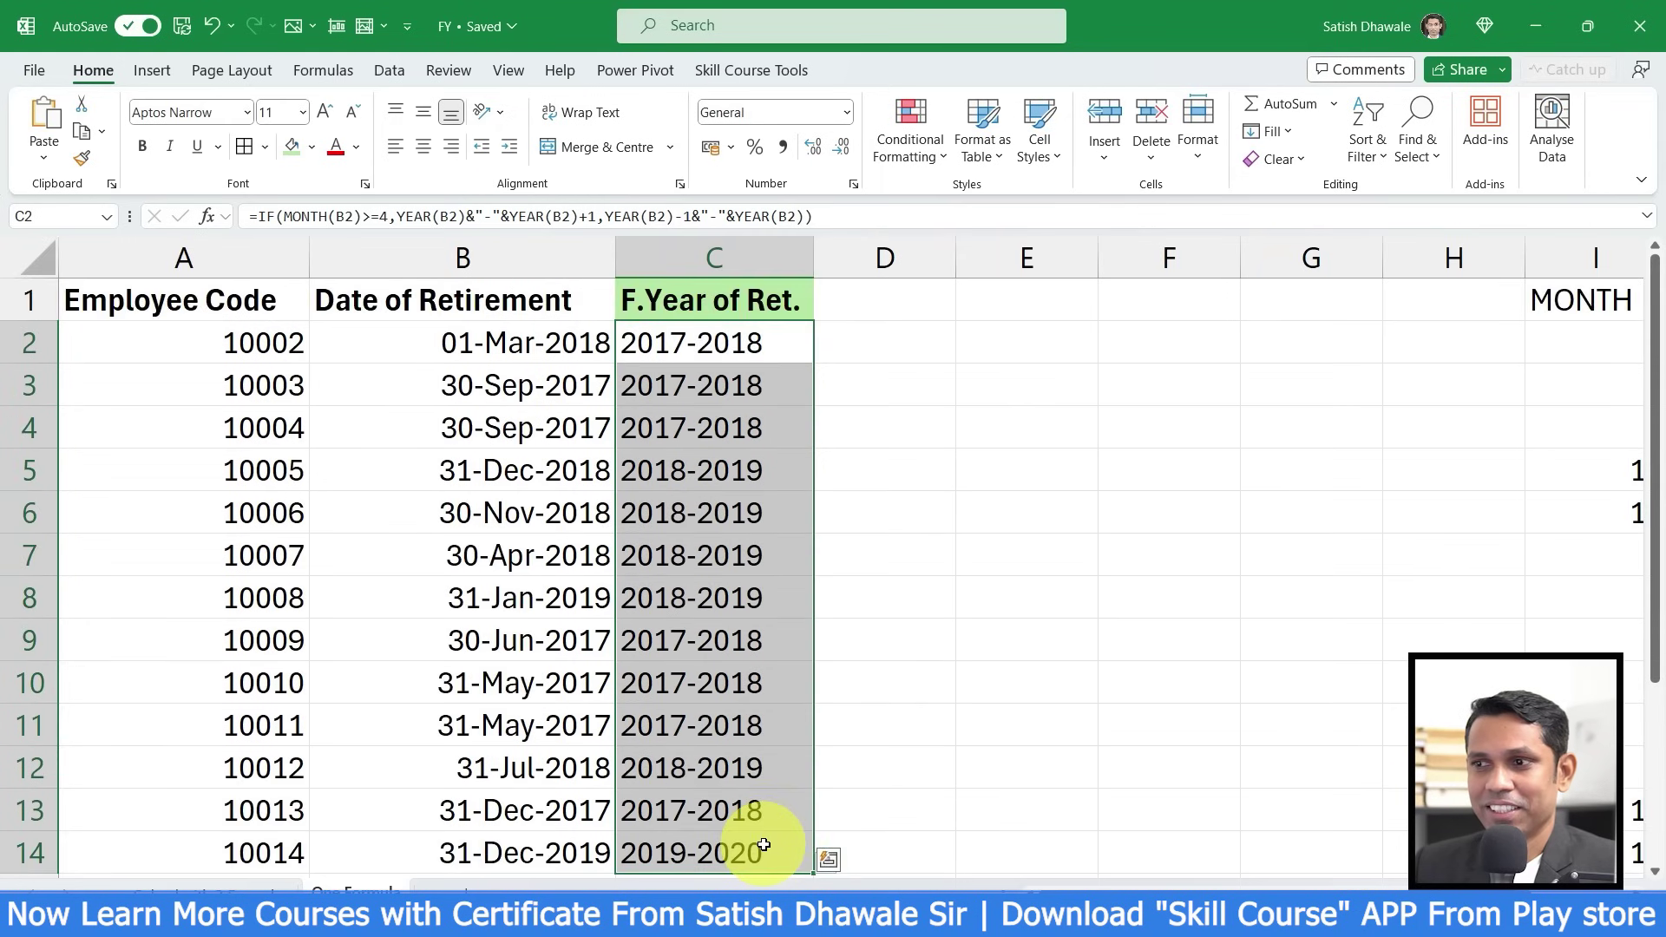
{"action": "left_click", "coordinate": [489, 347]}
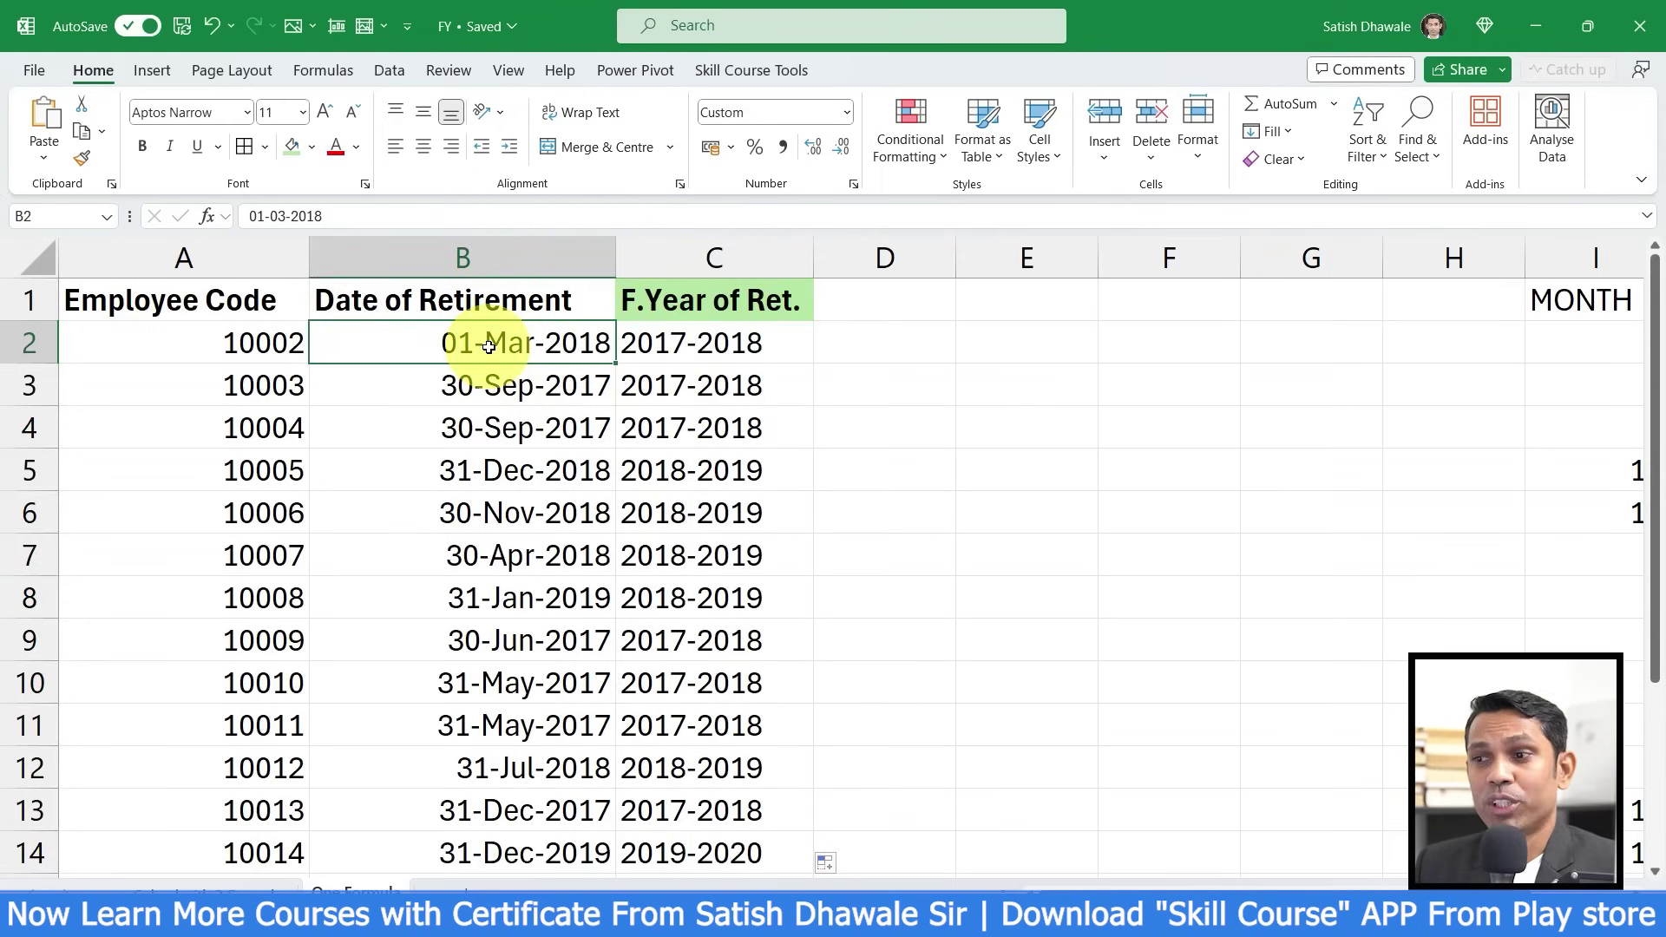